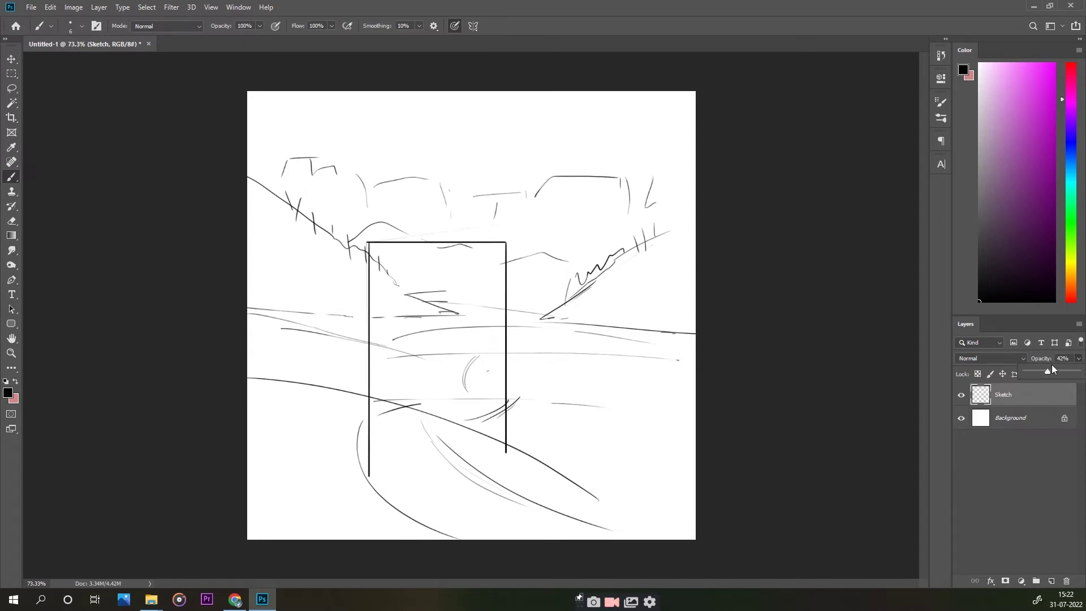
- Fade the Sketch layer to 42% opacity, save as door concept.psd, and select the grass layer
left_click_drag(1051, 374, 1051, 369)
key("ctrl+s")
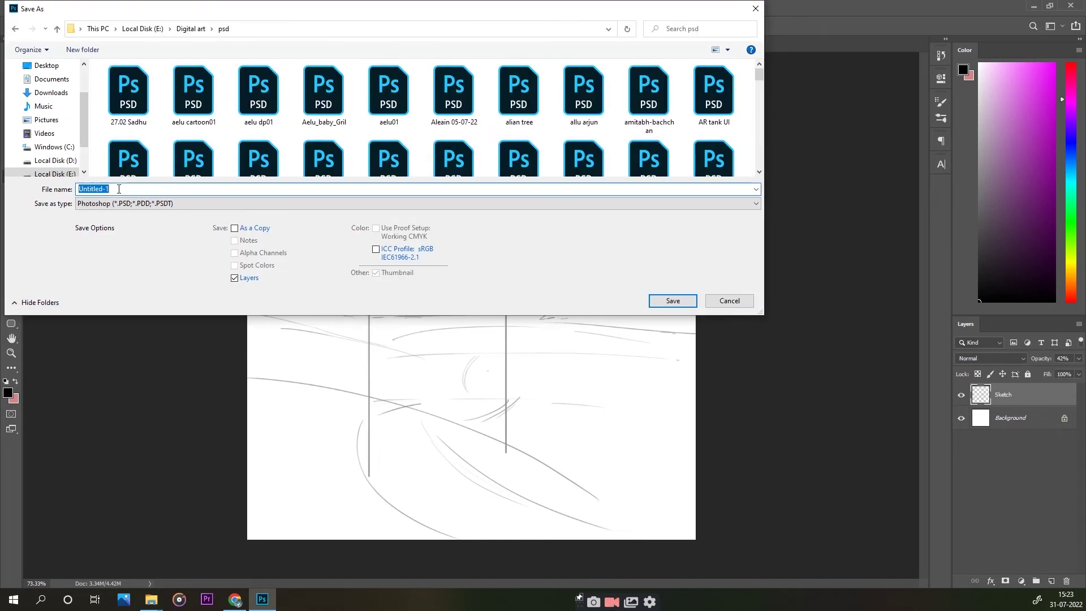
key("Return")
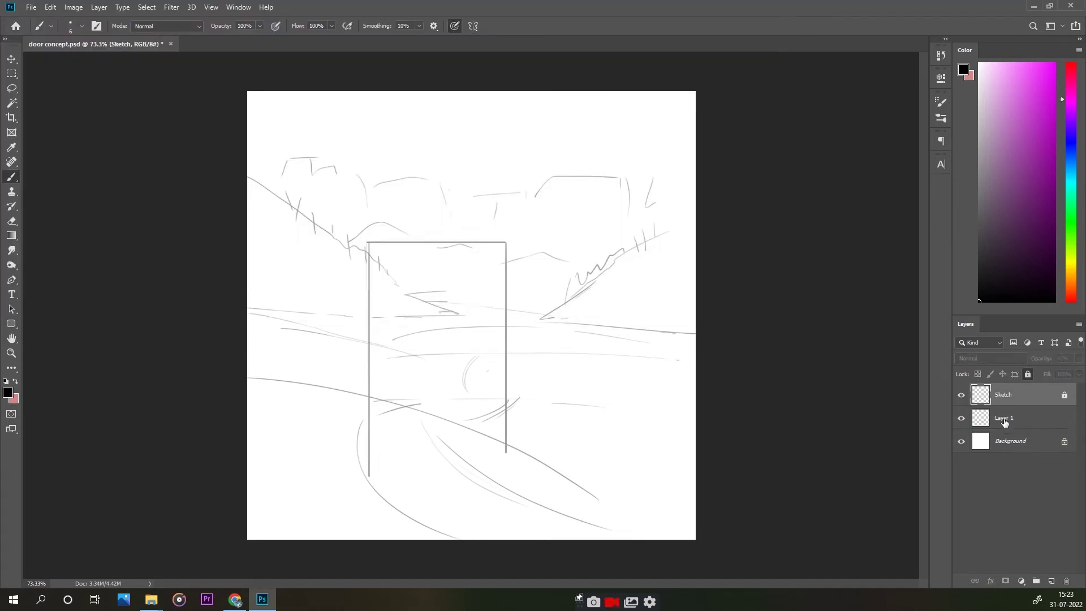
left_click(1000, 417)
left_click(940, 119)
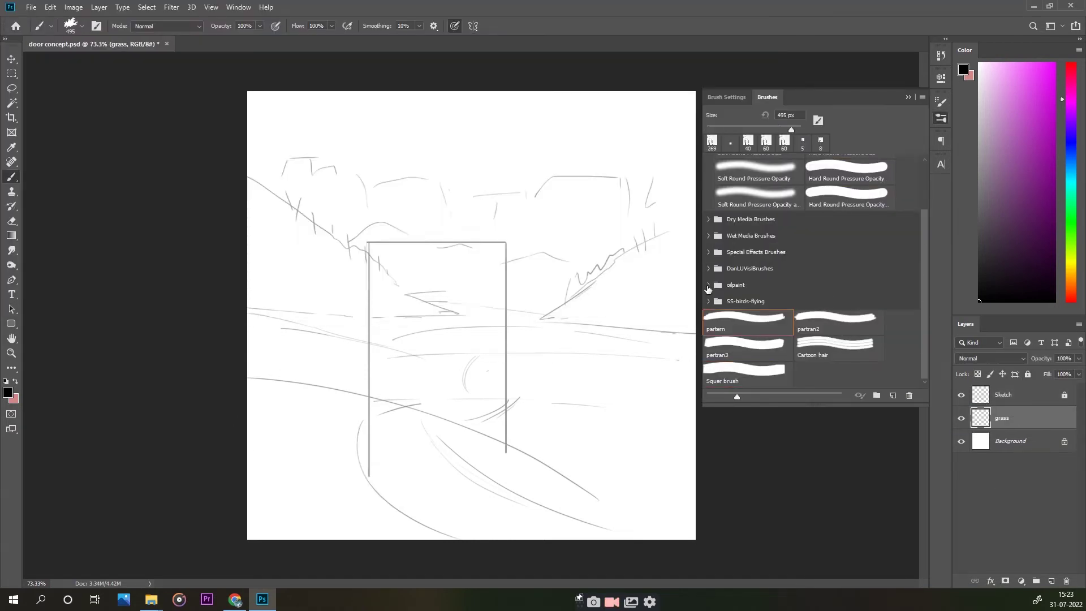
- Choose green and paint broad grass strokes across the bottom of the canvas
left_click(7, 392)
left_click(732, 331)
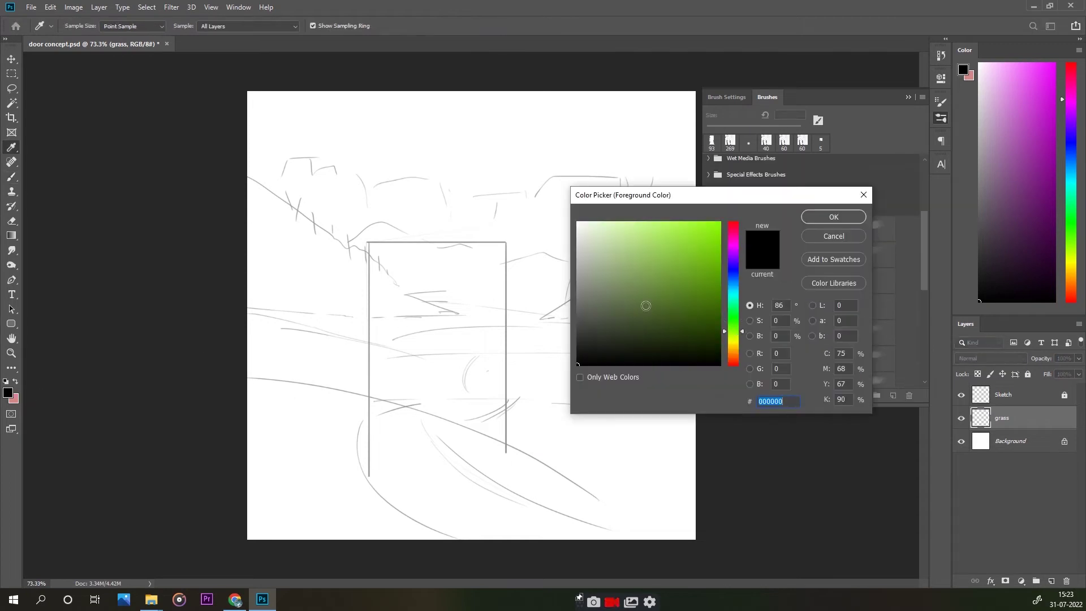
left_click(692, 316)
key("Return")
key("b")
left_click_drag(254, 388, 580, 521)
left_click_drag(251, 447, 396, 537)
left_click_drag(252, 396, 387, 514)
- Extend the green grass up toward the horizon and cover the remaining white gaps
left_click_drag(252, 452, 379, 498)
left_click_drag(486, 407, 693, 509)
left_click_drag(453, 376, 693, 463)
left_click_drag(252, 339, 398, 383)
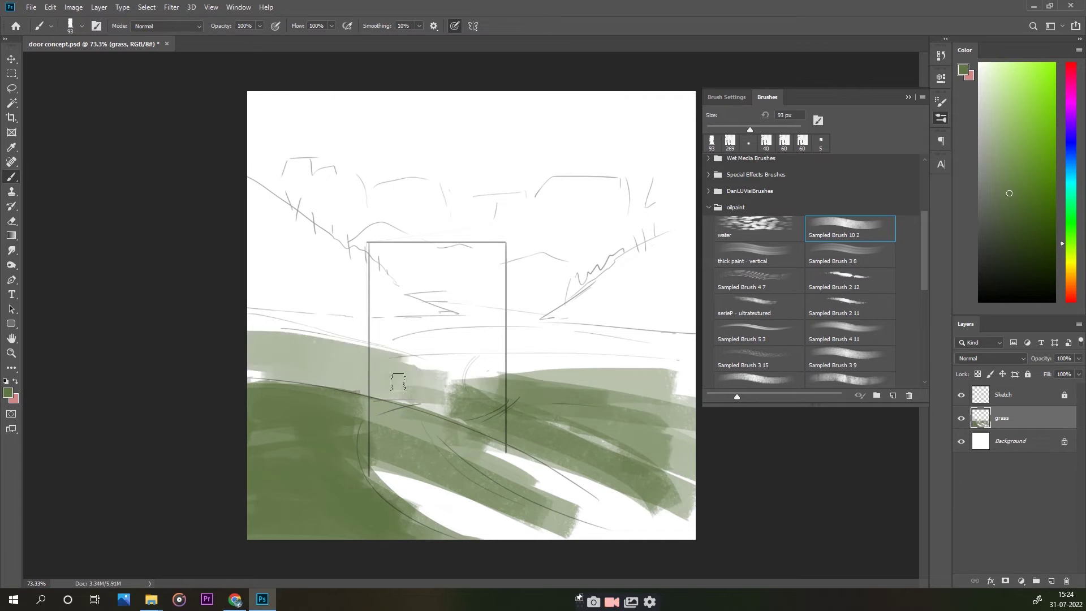
left_click_drag(251, 362, 464, 396)
left_click_drag(503, 384, 642, 356)
left_click_drag(430, 384, 709, 340)
left_click_drag(249, 308, 650, 340)
left_click_drag(280, 339, 543, 395)
mouse_move(611, 447)
left_mouse_down()
mouse_move(707, 518)
mouse_move(367, 498)
left_mouse_up()
left_click_drag(656, 453, 384, 526)
left_click_drag(254, 317, 565, 350)
- Paint the left and right hillsides in a darker grey-green
left_click(8, 393)
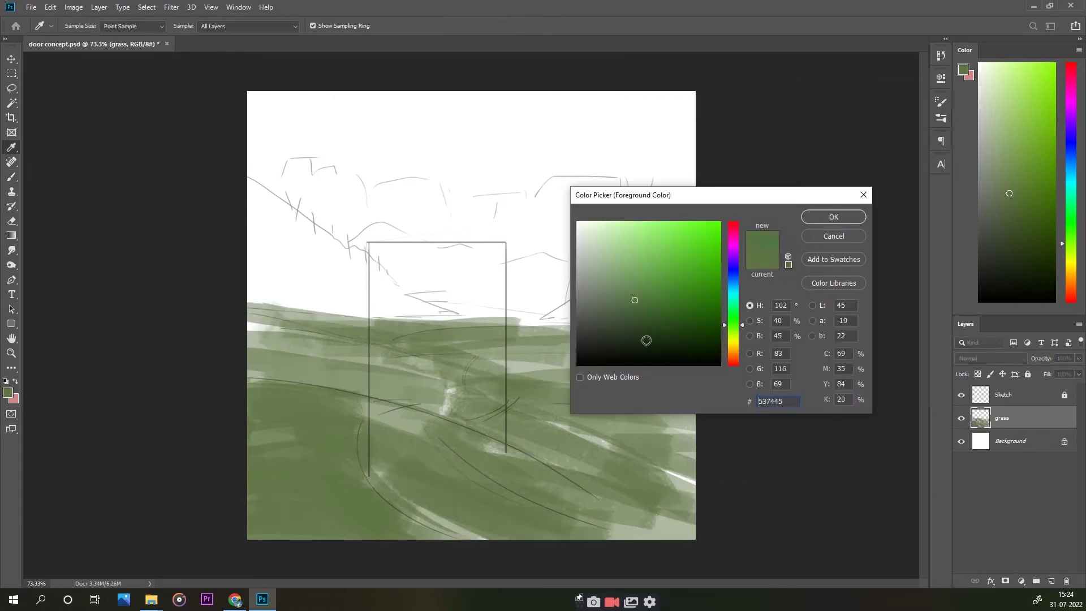
left_click(647, 340)
key("Return")
left_click_drag(249, 184, 424, 313)
left_click_drag(249, 261, 396, 322)
left_click_drag(294, 300, 464, 325)
mouse_move(693, 232)
left_mouse_down()
mouse_move(615, 316)
mouse_move(537, 315)
left_mouse_up()
mouse_move(248, 255)
left_mouse_down()
mouse_move(361, 245)
mouse_move(419, 253)
mouse_move(484, 283)
left_mouse_up()
- Pick a new foreground paint colour in the Color Picker
left_click(8, 393)
left_click(645, 317)
left_click(833, 214)
- Go full screen, choose a textured oil paint brush, and pick a darker green
key("f")
left_click(940, 101)
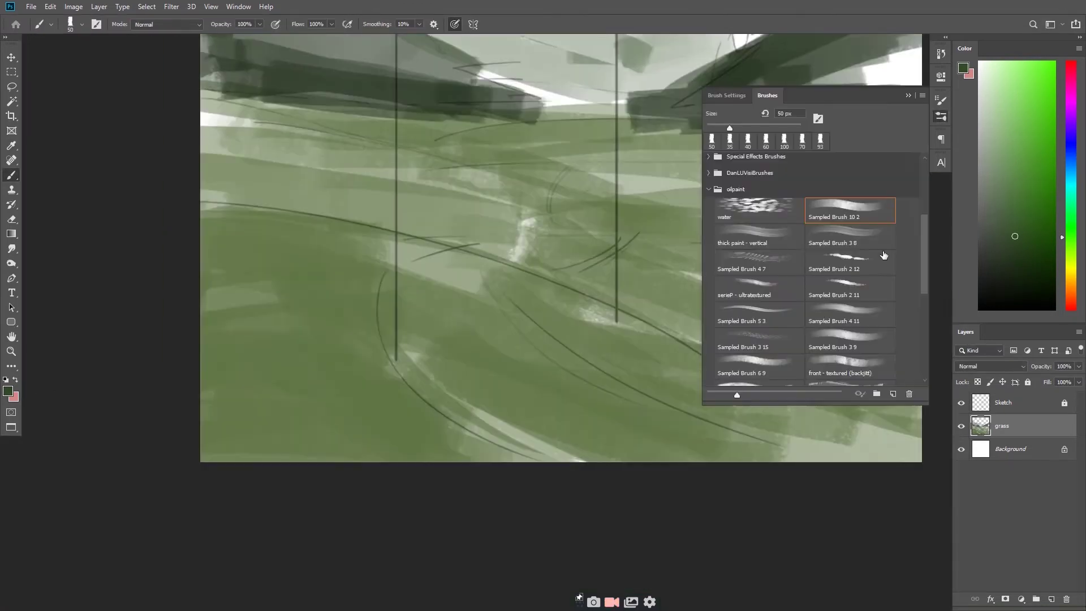
scroll(809, 254, "down", 3)
left_click(758, 262)
left_click(941, 102)
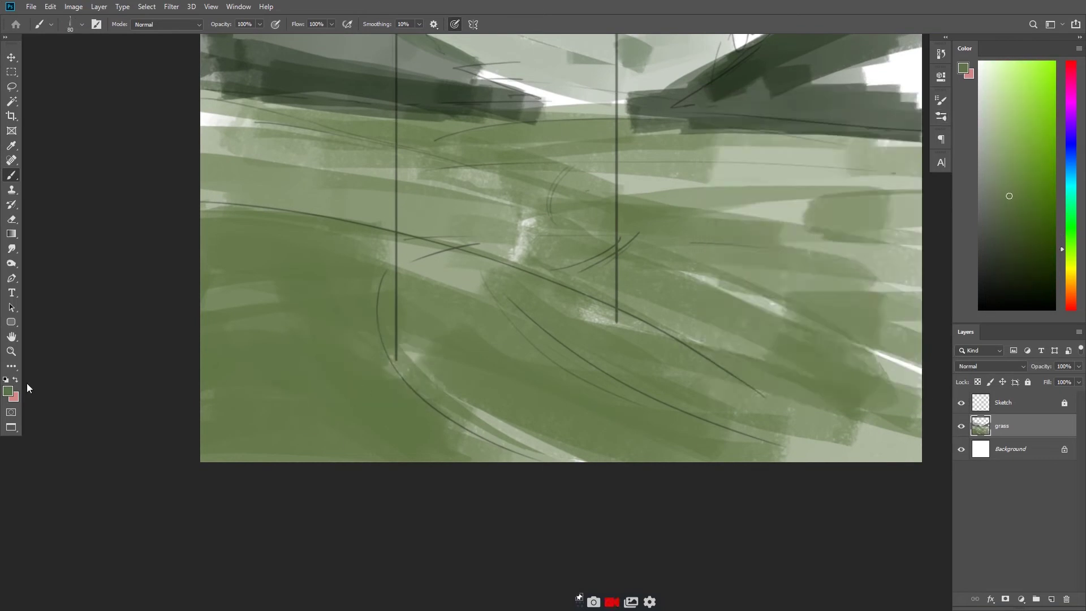
- Paint dark green strokes along the left edge, lower-left area and bottom band
mouse_move(311, 237)
left_mouse_down()
mouse_move(210, 262)
mouse_move(396, 249)
mouse_move(537, 458)
left_mouse_up()
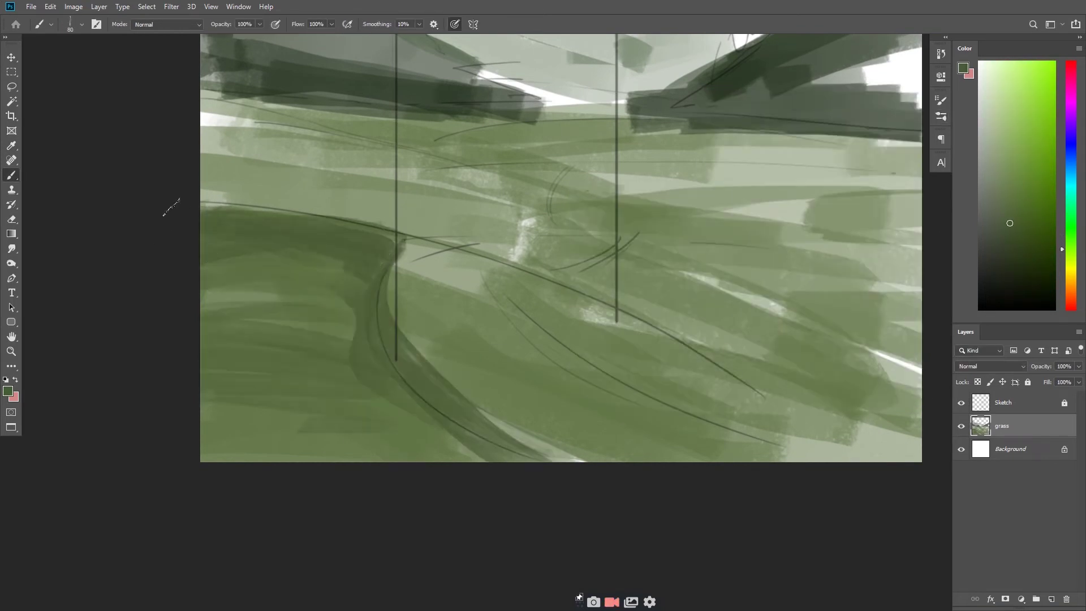
left_click_drag(883, 452, 498, 276)
scroll(497, 276, "down", 3)
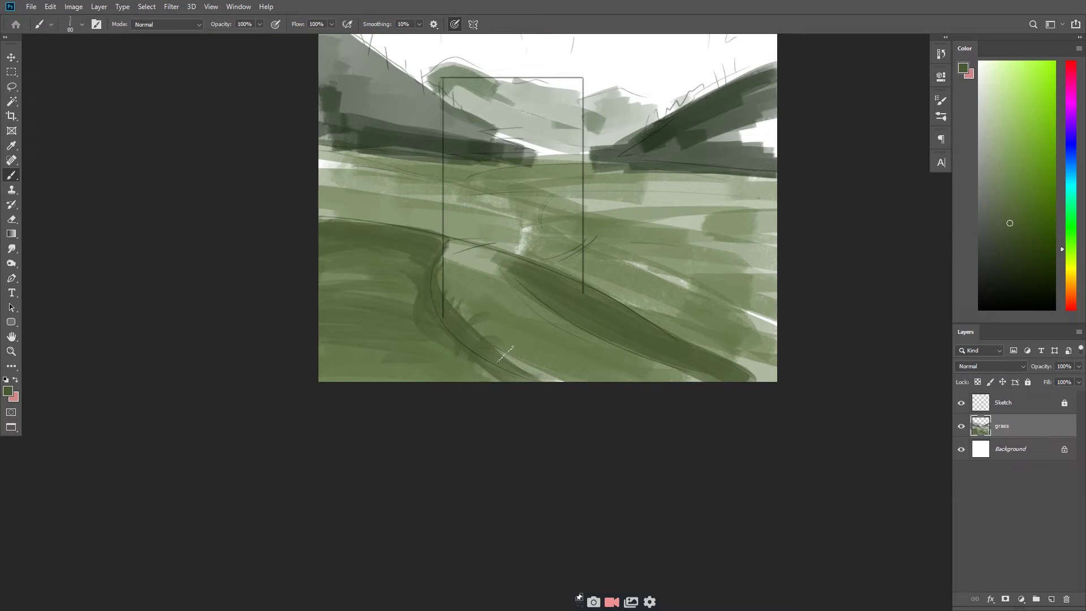
left_click_drag(505, 354, 350, 272)
mouse_move(362, 374)
left_mouse_down()
mouse_move(707, 316)
mouse_move(775, 362)
left_mouse_up()
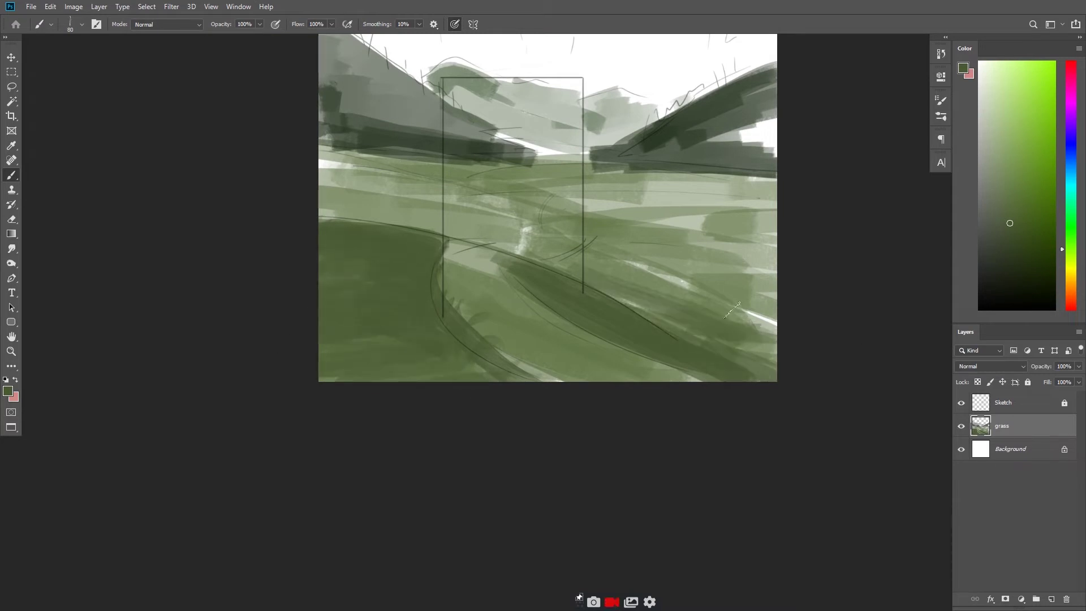
- Enlarge the brush to 250 and smooth the middle and lower grass with broad strokes
key("bracketright")
key("bracketright")
key("bracketright")
left_click_drag(732, 310, 274, 145)
left_click_drag(339, 340, 736, 316)
left_click_drag(764, 198, 491, 257)
left_click(941, 137)
- Lasso spiky grass-blade clumps on the left slope and paint inside them
key("l")
scroll(364, 259, "up", 3)
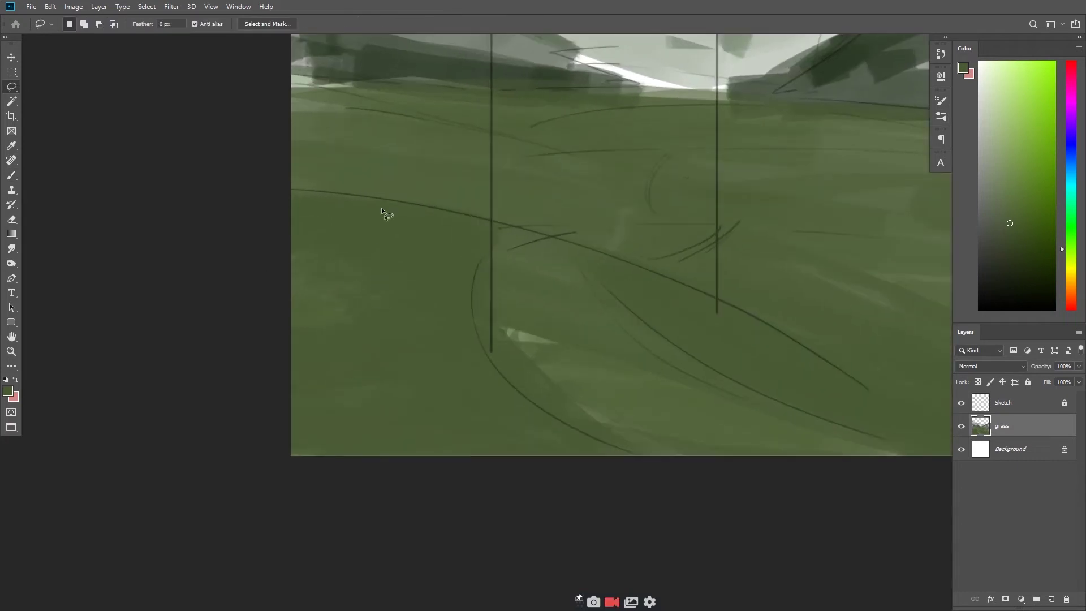
left_click_drag(351, 210, 469, 250)
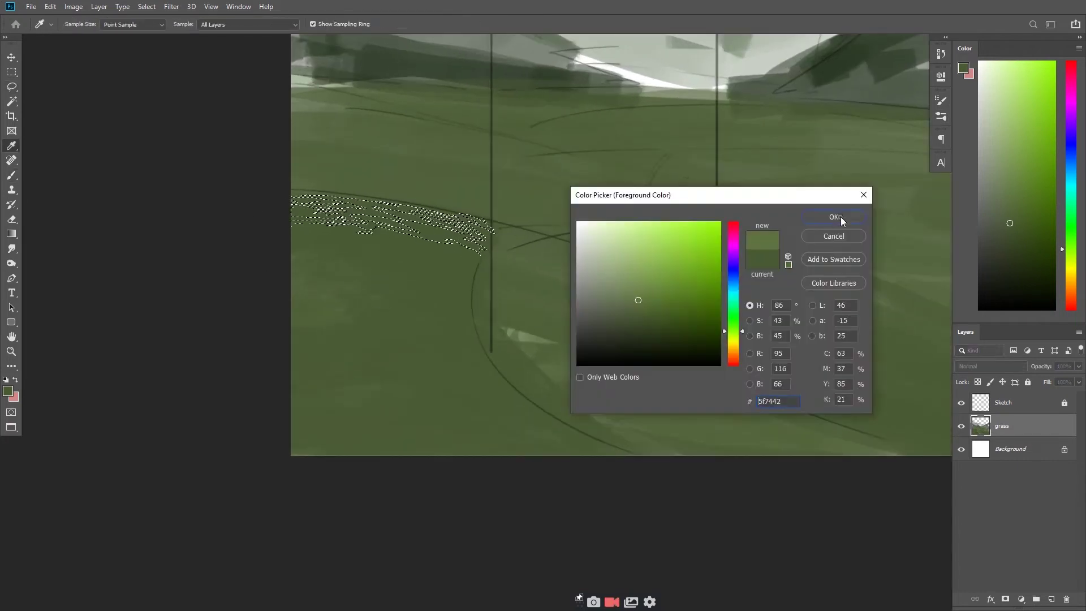
left_click_drag(360, 218, 461, 266)
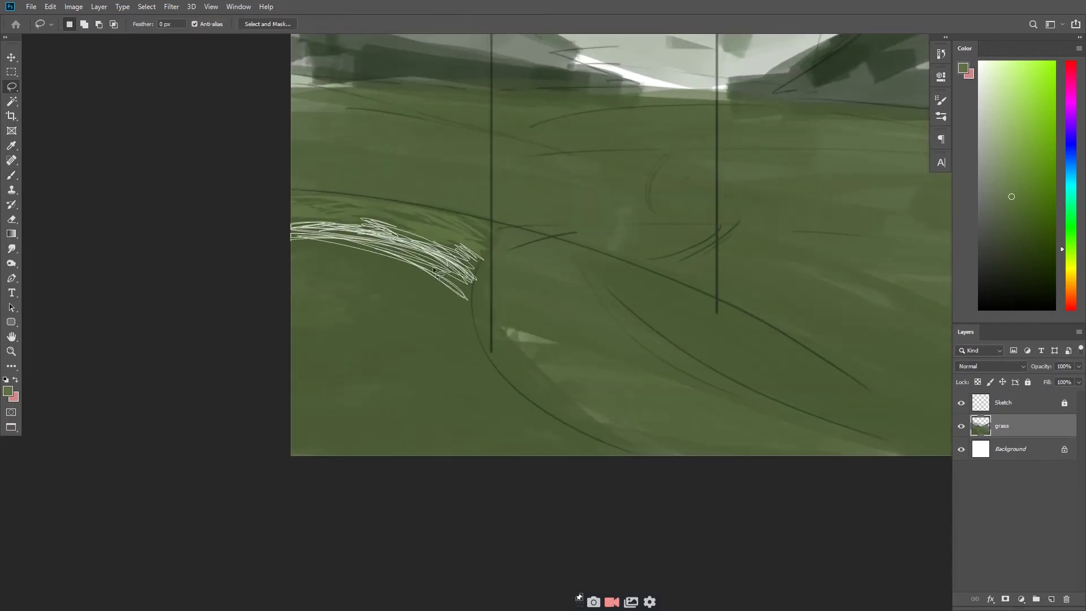
left_click_drag(372, 233, 373, 238)
left_click_drag(291, 245, 354, 258)
left_click_drag(465, 306, 485, 327)
key("b")
left_click_drag(317, 249, 475, 294)
- Paint the outlined blades, then lasso and paint another grass clump on the left
key("l")
key("b")
mouse_move(291, 260)
left_mouse_down()
mouse_move(342, 264)
mouse_move(316, 316)
mouse_move(401, 305)
mouse_move(484, 322)
left_mouse_up()
key("l")
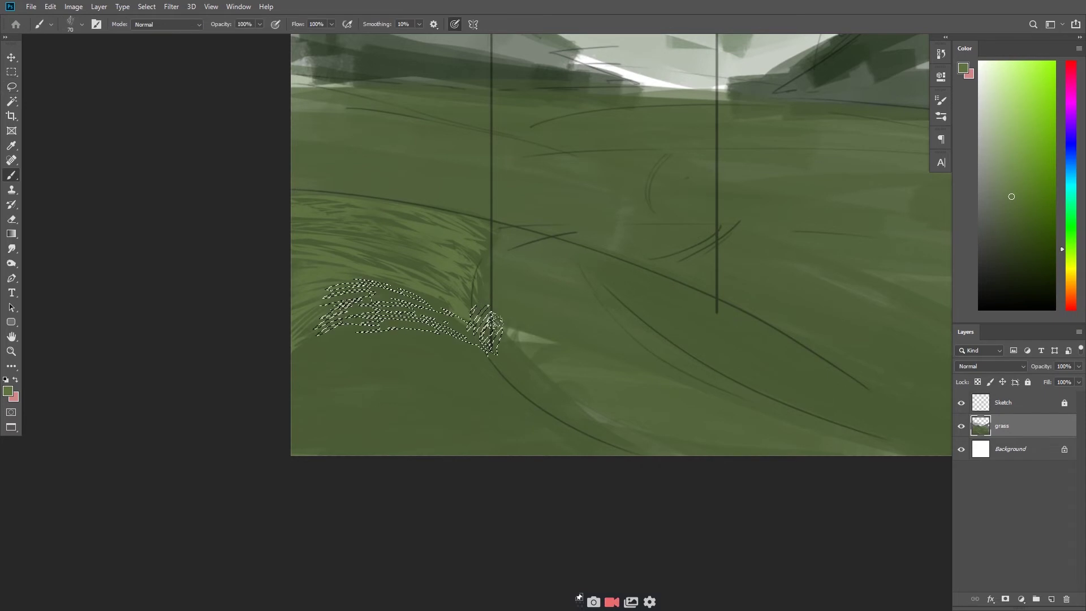
mouse_move(509, 380)
left_mouse_down()
mouse_move(548, 354)
mouse_move(427, 430)
left_mouse_up()
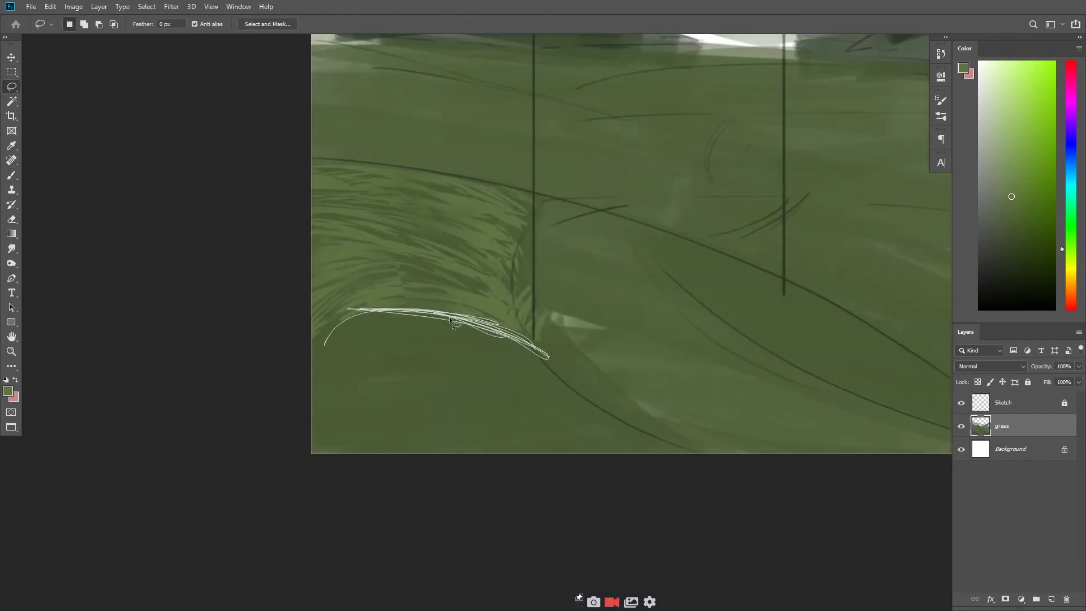
key("b")
left_click_drag(498, 351, 339, 396)
- Lasso a long sweep of grass blades and paint it
key("l")
mouse_move(408, 326)
left_mouse_down()
mouse_move(453, 347)
mouse_move(430, 339)
mouse_move(566, 361)
left_mouse_up()
key("b")
key("l")
key("b")
mouse_move(363, 290)
left_mouse_down()
mouse_move(484, 295)
mouse_move(588, 275)
left_mouse_up()
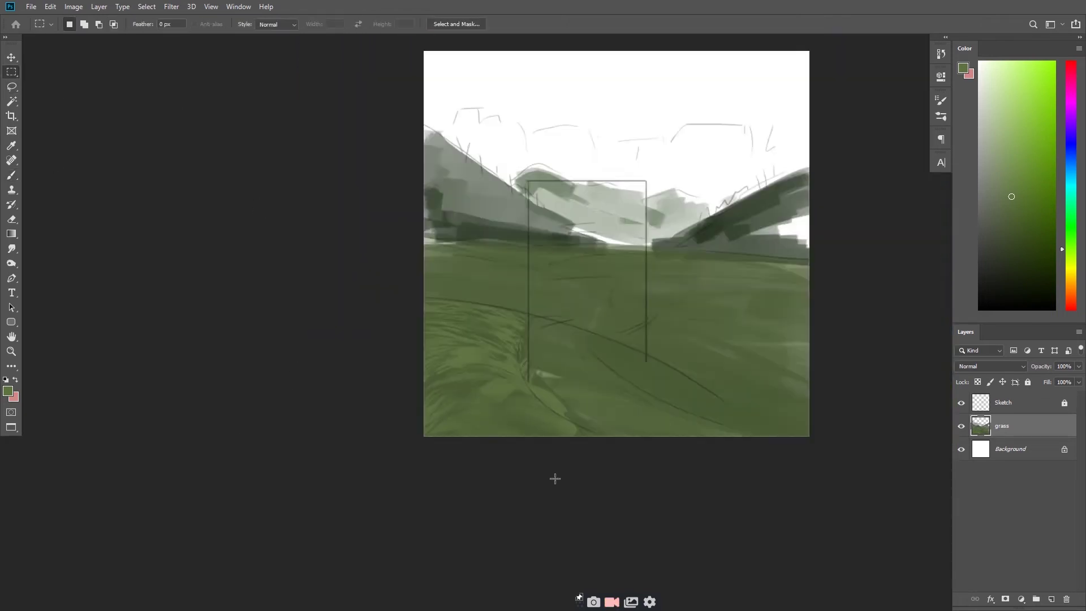
- Lasso and paint lighter grass patches in the middle field, then deselect and zoom out
key("l")
left_click_drag(437, 216, 482, 247)
mouse_move(537, 283)
left_mouse_down()
mouse_move(447, 249)
mouse_move(565, 283)
left_mouse_up()
key("b")
key("l")
mouse_move(451, 231)
left_mouse_down()
mouse_move(424, 243)
mouse_move(435, 227)
left_mouse_up()
key("b")
mouse_move(435, 232)
left_mouse_down()
mouse_move(481, 266)
mouse_move(516, 343)
mouse_move(729, 403)
left_mouse_up()
key("l")
key("b")
key("ctrl+d")
key("l")
key("ctrl+minus")
- Outline grass right of the door and inside the door frame, fill it, and deselect
mouse_move(613, 229)
left_mouse_down()
mouse_move(733, 342)
mouse_move(710, 390)
left_mouse_up()
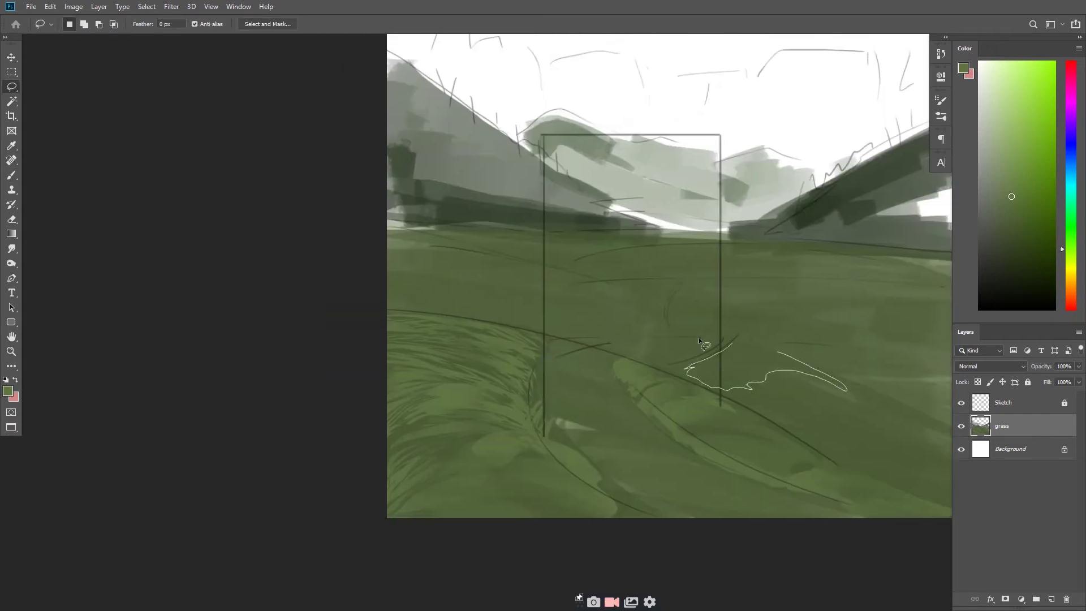
left_click_drag(780, 408, 672, 363)
mouse_move(577, 292)
left_mouse_down()
mouse_move(593, 306)
mouse_move(614, 295)
left_mouse_up()
left_click_drag(484, 236, 533, 261)
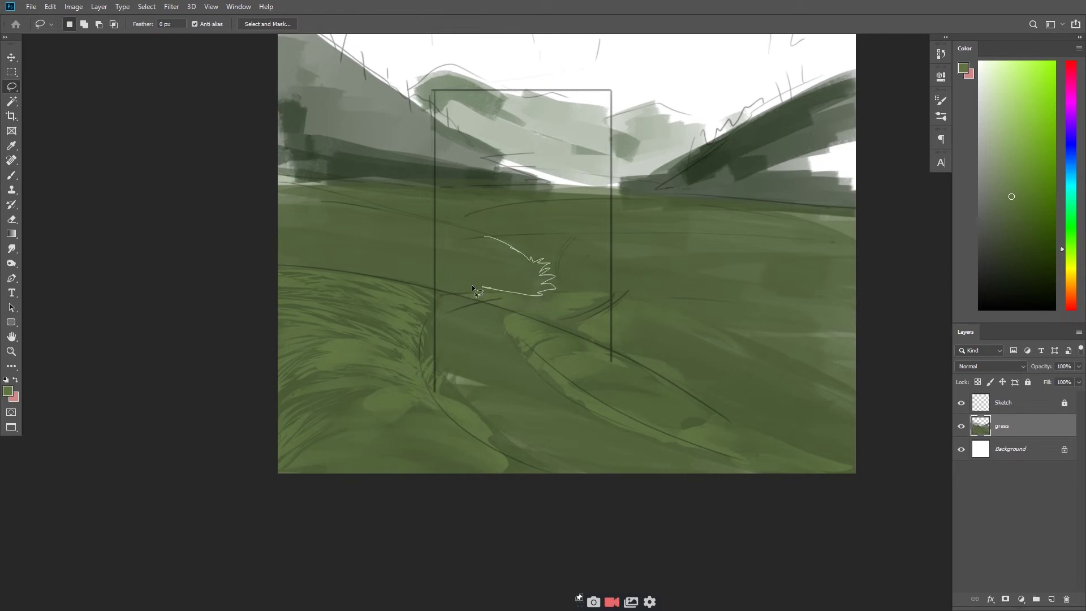
key("shift+BackSpace")
key("ctrl+d")
- Lasso and paint long grass strips near the horizon and across the middle
left_click_drag(401, 217, 400, 255)
scroll(411, 161, "up", 3)
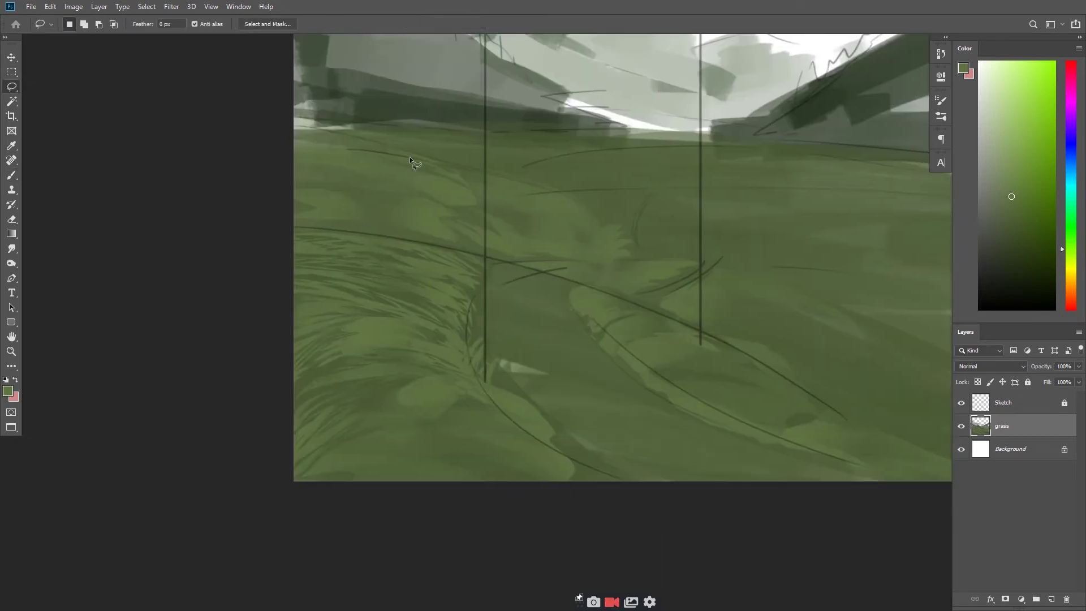
left_click_drag(514, 205, 584, 284)
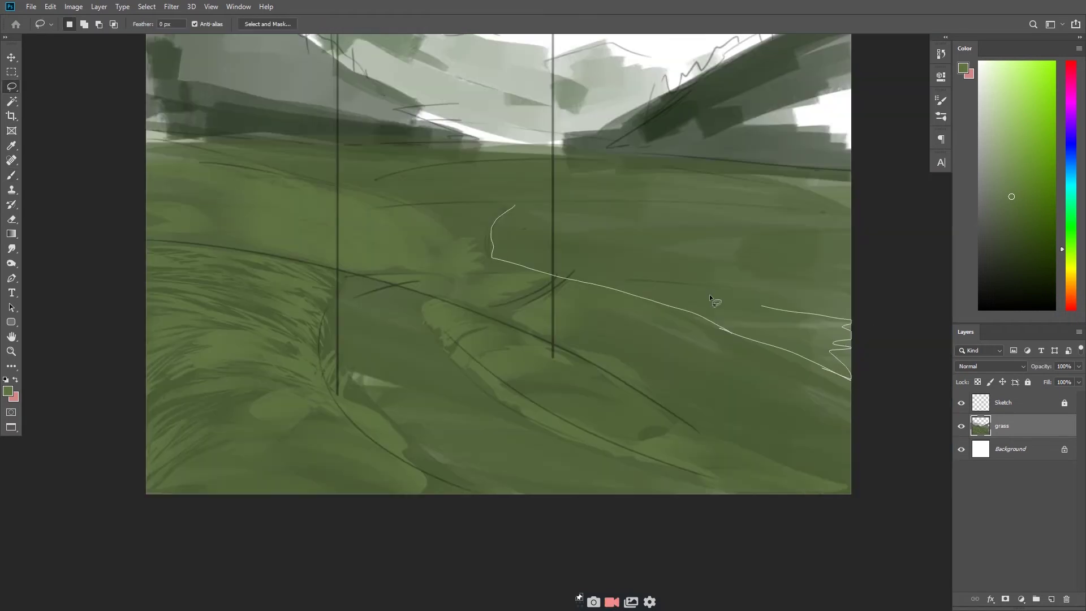
left_click_drag(714, 302, 543, 214)
mouse_move(484, 252)
left_mouse_down()
mouse_move(451, 277)
mouse_move(501, 249)
left_mouse_up()
key("b")
key("l")
key("ctrl+d")
scroll(62, 155, "down", 3)
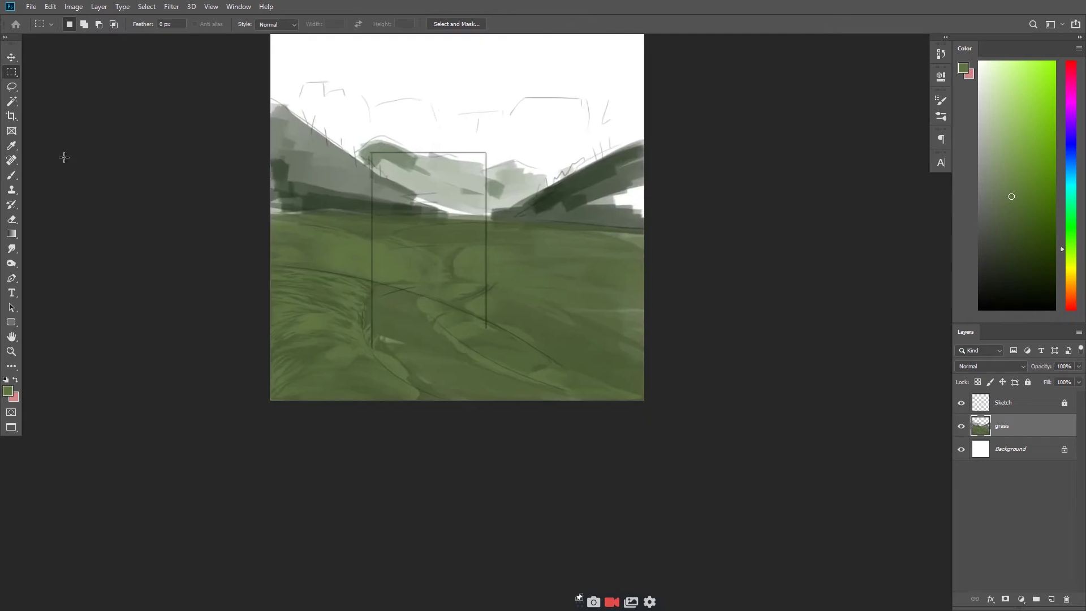
scroll(396, 270, "up", 3)
- Add more lighter grass patches toward the right edge and near the path
left_click_drag(677, 293, 394, 262)
key("b")
key("l")
left_click_drag(261, 233, 394, 265)
left_click_drag(242, 246, 195, 237)
left_click(407, 260)
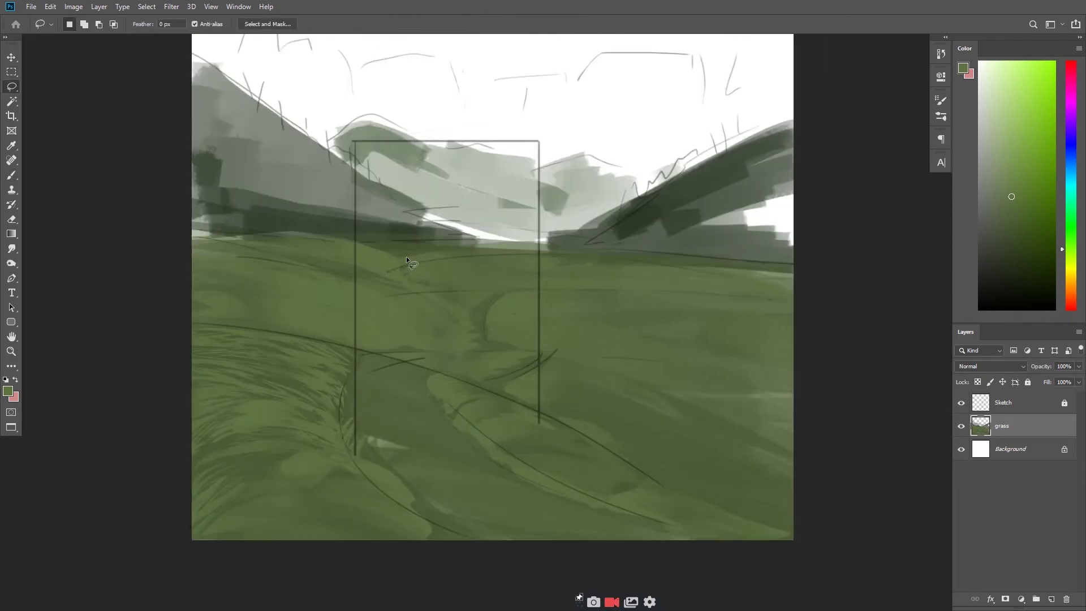
left_click_drag(399, 263, 395, 254)
key("b")
scroll(450, 240, "up", 3)
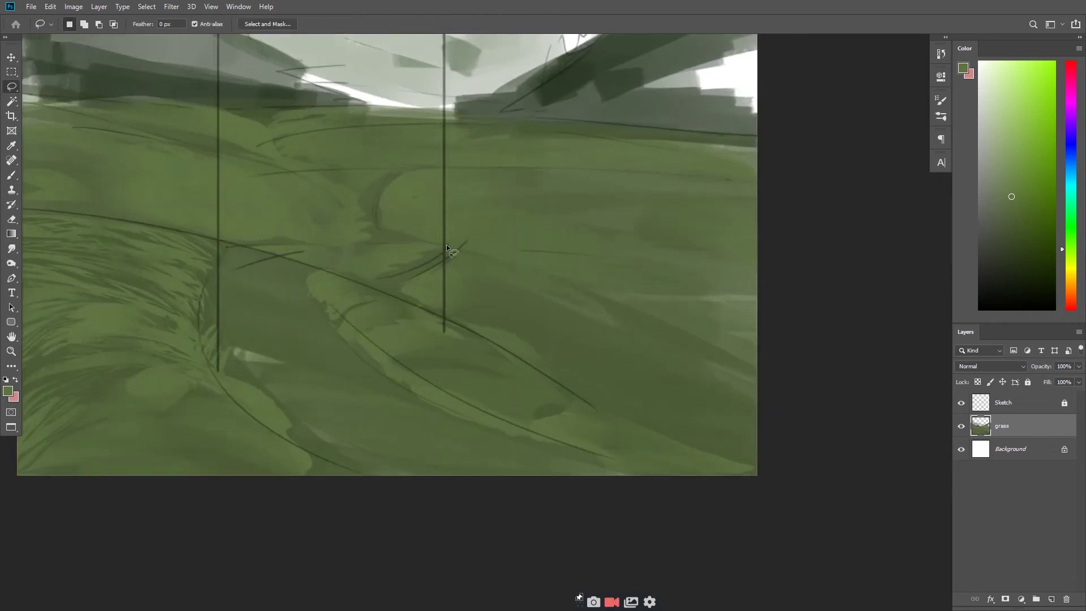
scroll(450, 241, "down", 2)
left_click_drag(582, 244, 461, 277)
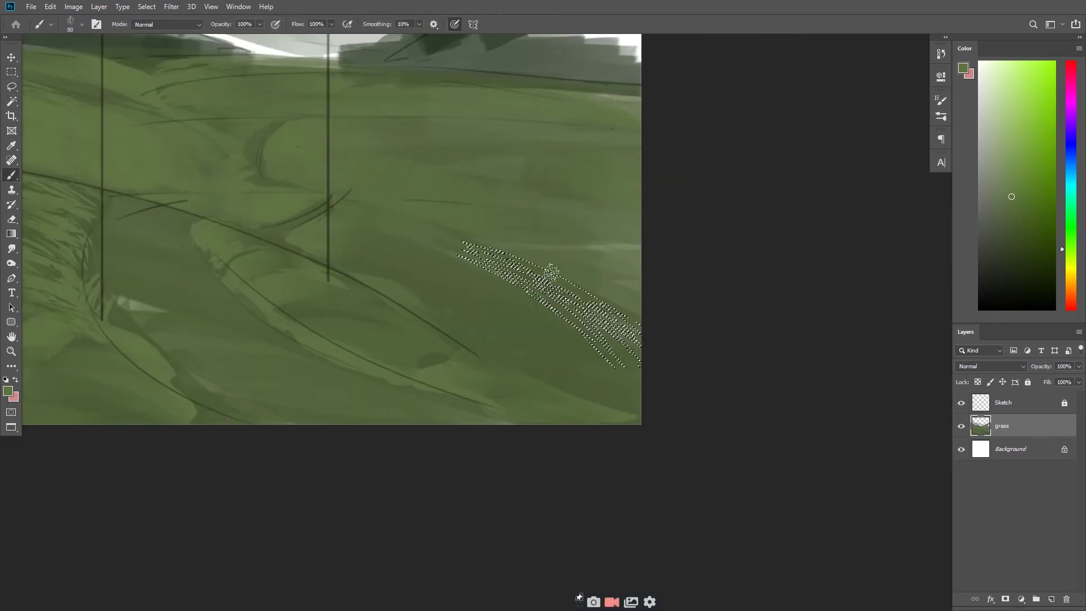
- Switch to the Smudge tool at 29% strength to soften the grass patches
key("m")
scroll(660, 368, "down", 3)
scroll(588, 311, "up", 5)
key("r")
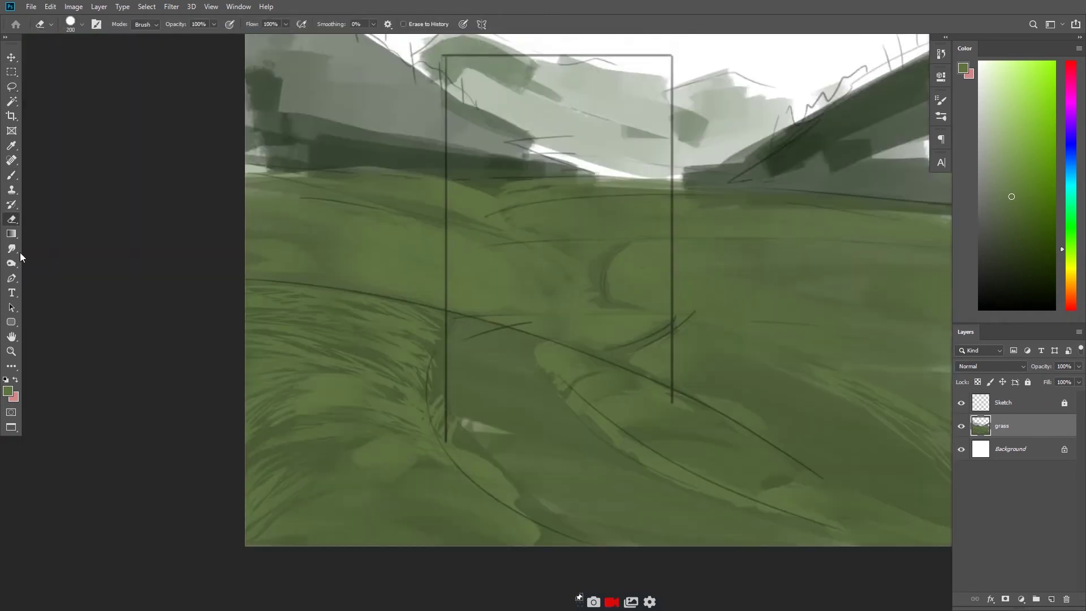
key("F5")
key("F5")
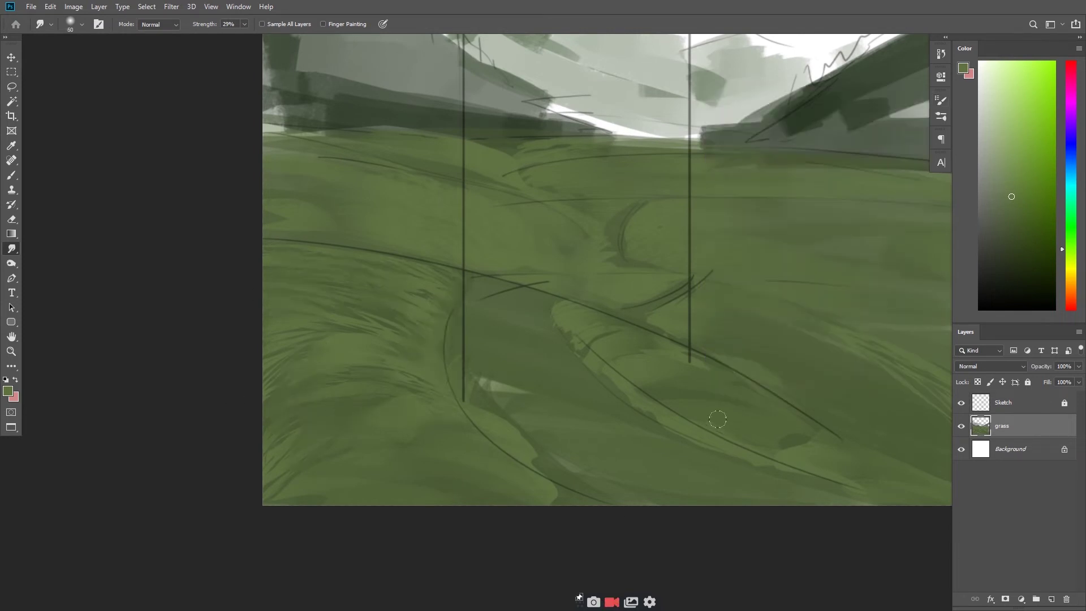
left_click_drag(554, 306, 487, 223)
- Fill the lassoed path area with tan and deselect
key("l")
key("b")
mouse_move(431, 200)
left_mouse_down()
mouse_move(500, 216)
mouse_move(390, 225)
mouse_move(566, 368)
left_mouse_up()
key("Return")
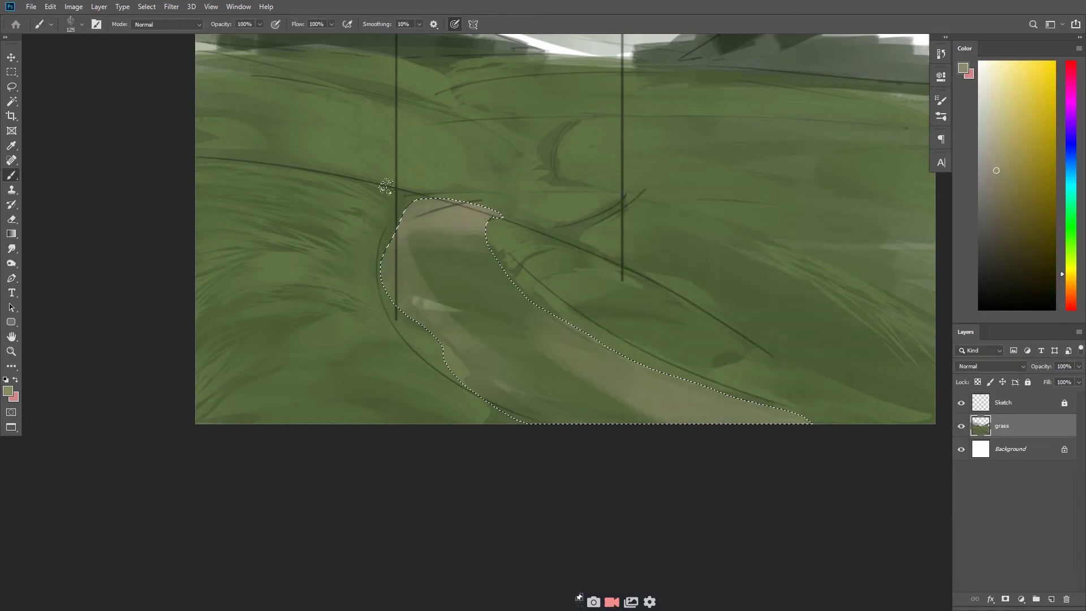
key("m")
key("ctrl+d")
key("ctrl+minus")
key("ctrl+minus")
key("ctrl+plus")
key("ctrl+plus")
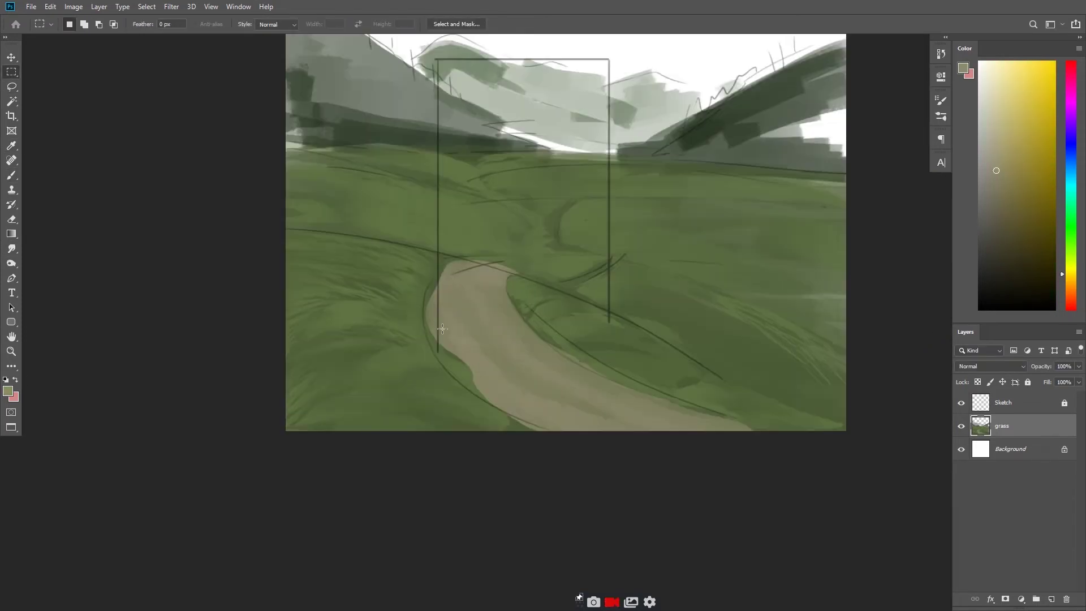
- Fill a jagged green grass edge along the path's left side
key("l")
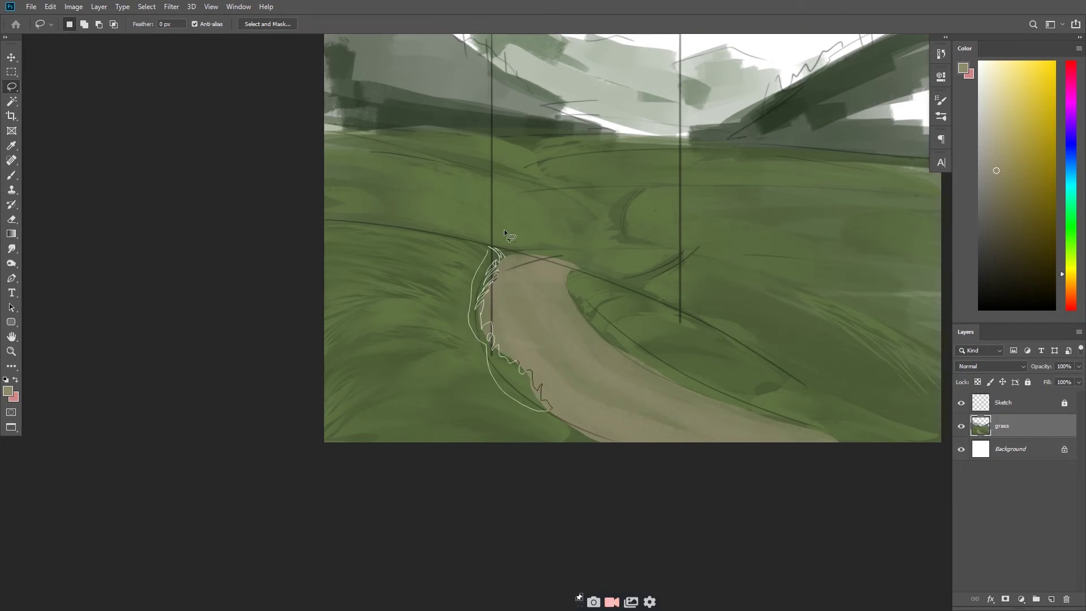
key("b")
left_click(272, 310, "alt")
key("ctrl+d")
key("ctrl+plus")
- Choose a lighter green as the paint colour
left_click(8, 392)
left_click(640, 285)
left_click(837, 216)
left_click(11, 86)
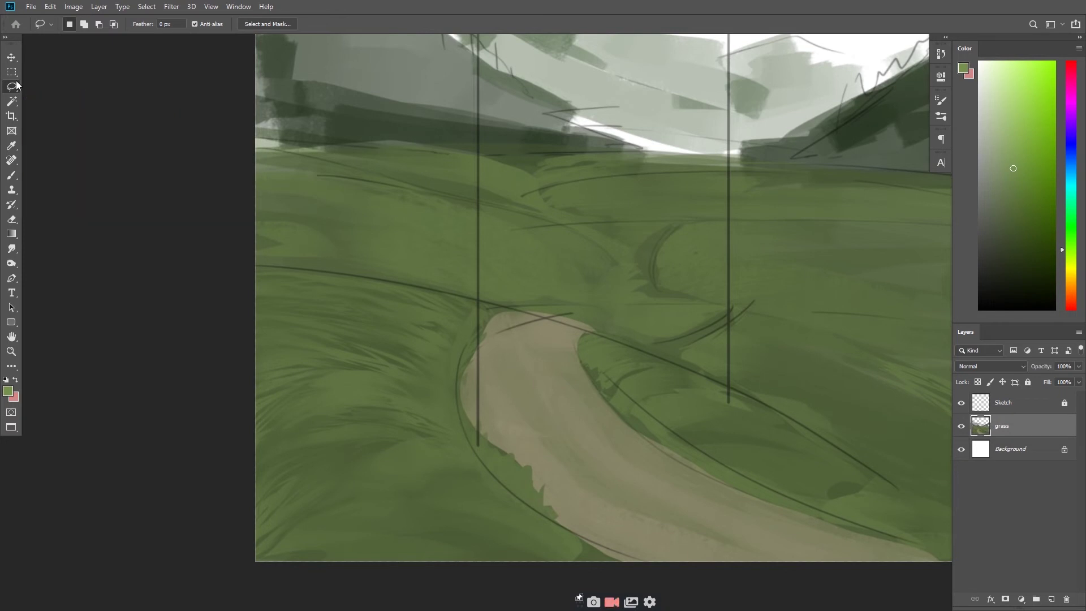
- Lasso several grass tufts along the left field and grass edge, then deselect
left_click_drag(359, 283, 360, 284)
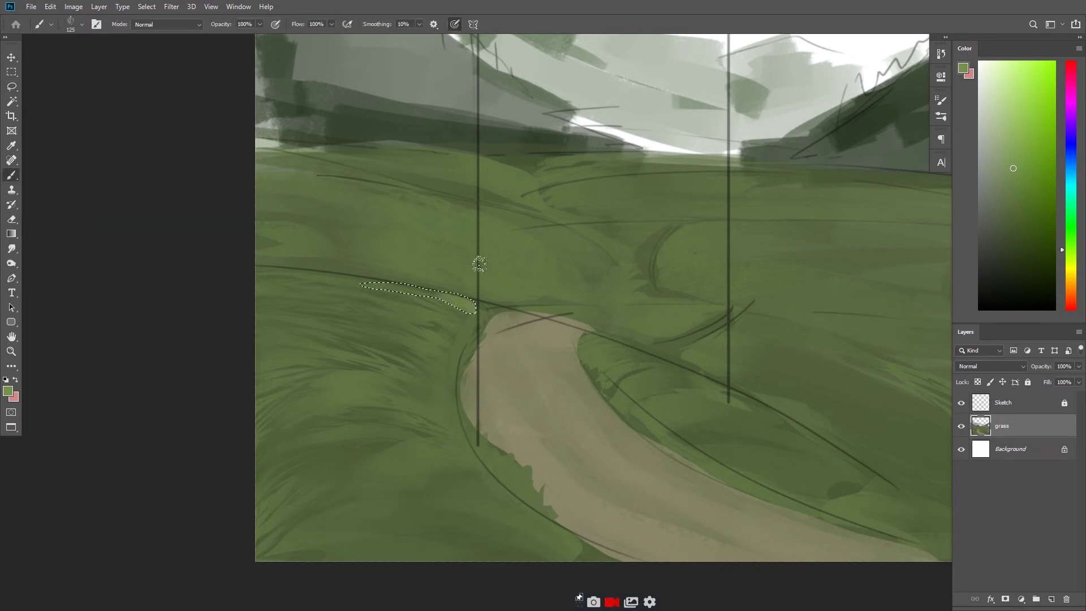
mouse_move(412, 309)
left_mouse_down()
mouse_move(254, 279)
mouse_move(293, 293)
left_mouse_up()
left_click_drag(454, 376, 455, 378)
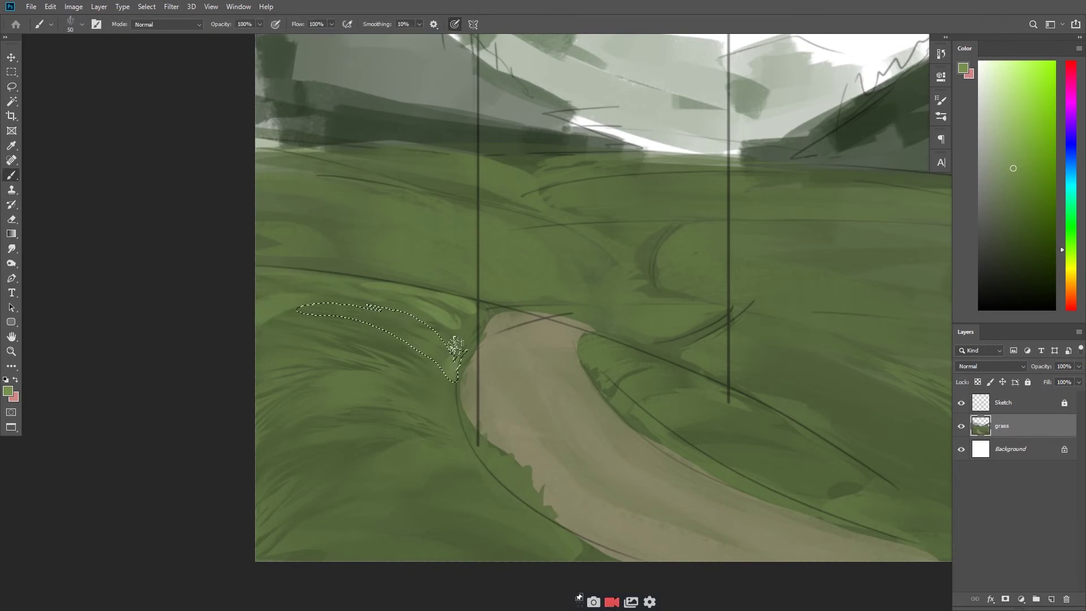
left_click_drag(404, 305, 402, 305)
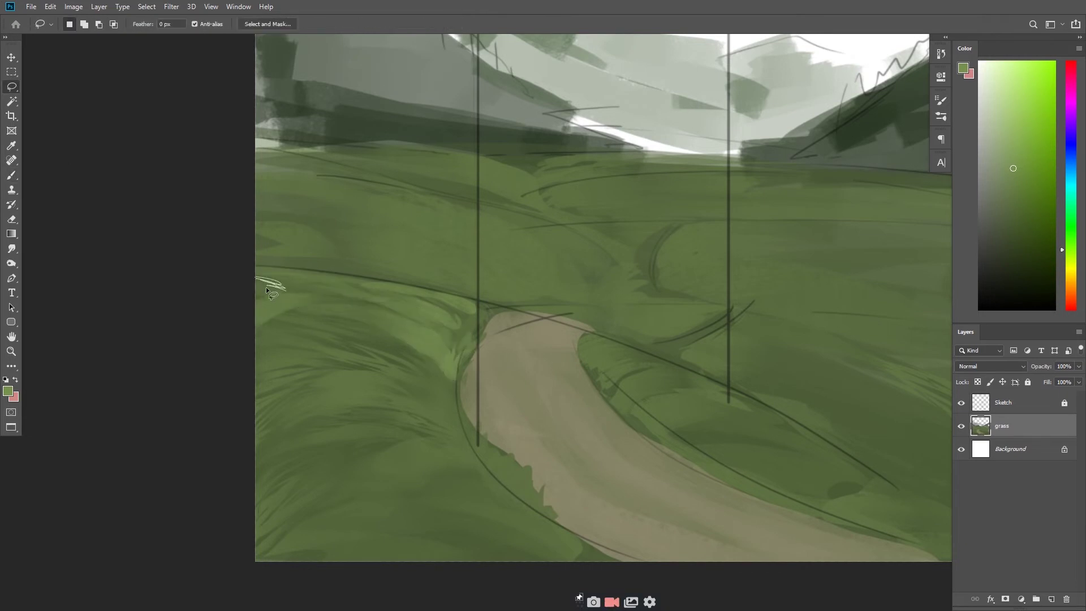
mouse_move(257, 269)
left_mouse_down()
mouse_move(299, 274)
mouse_move(308, 289)
mouse_move(394, 286)
left_mouse_up()
key("ctrl+d")
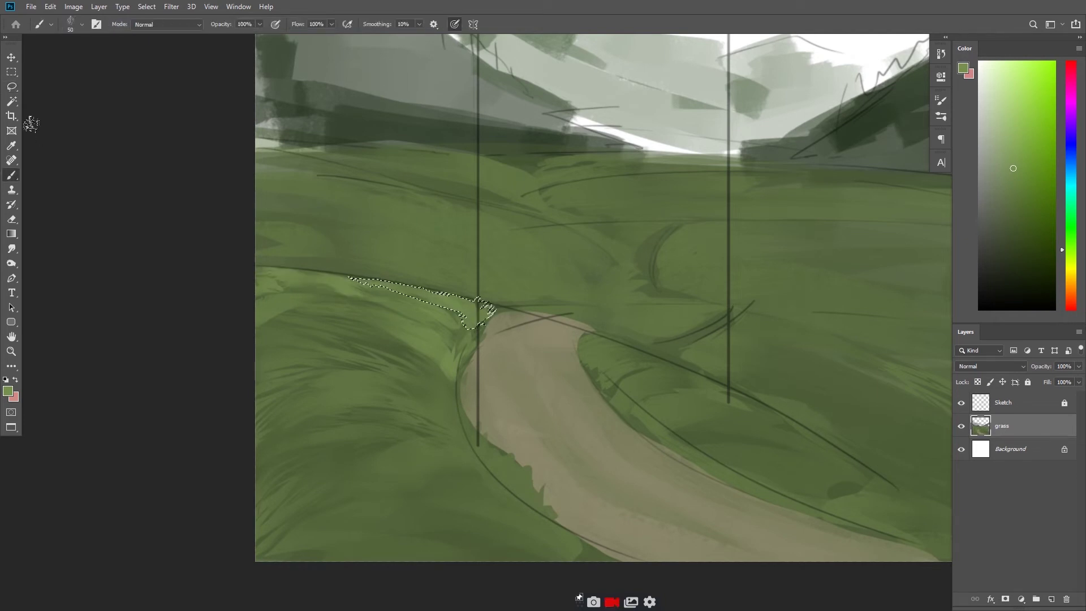
- Outline more grass blades, strips and a scalloped tuft down to the bottom-left edge, then deselect
mouse_move(320, 293)
left_mouse_down()
mouse_move(281, 289)
mouse_move(328, 315)
mouse_move(292, 312)
left_mouse_up()
key("l")
left_click_drag(350, 336, 263, 328)
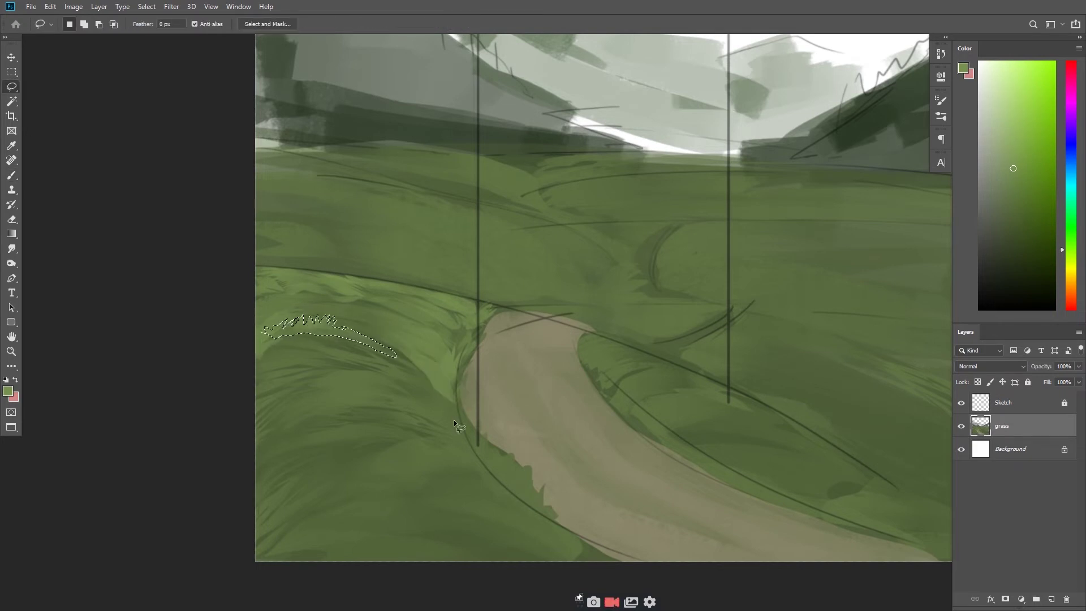
left_click_drag(392, 357, 257, 403)
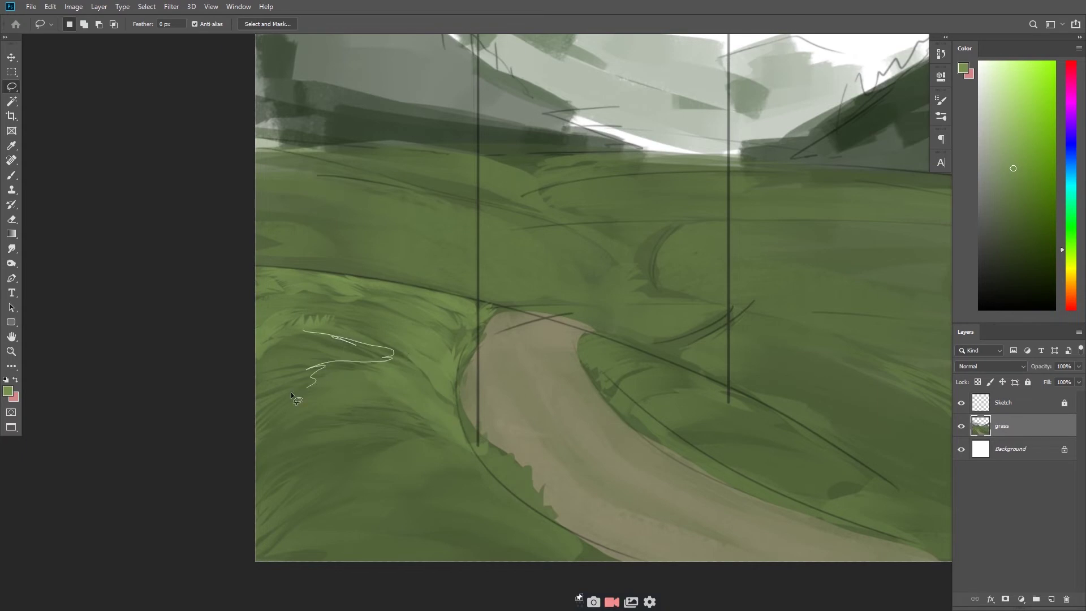
key("ctrl+minus")
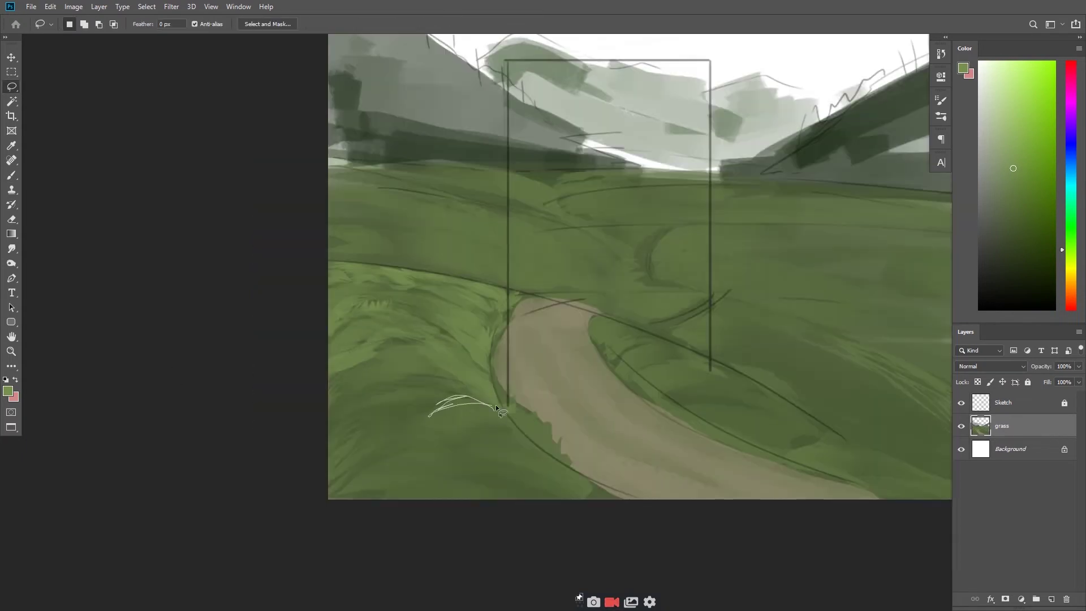
left_click_drag(496, 406, 430, 416)
left_click_drag(367, 442, 328, 460)
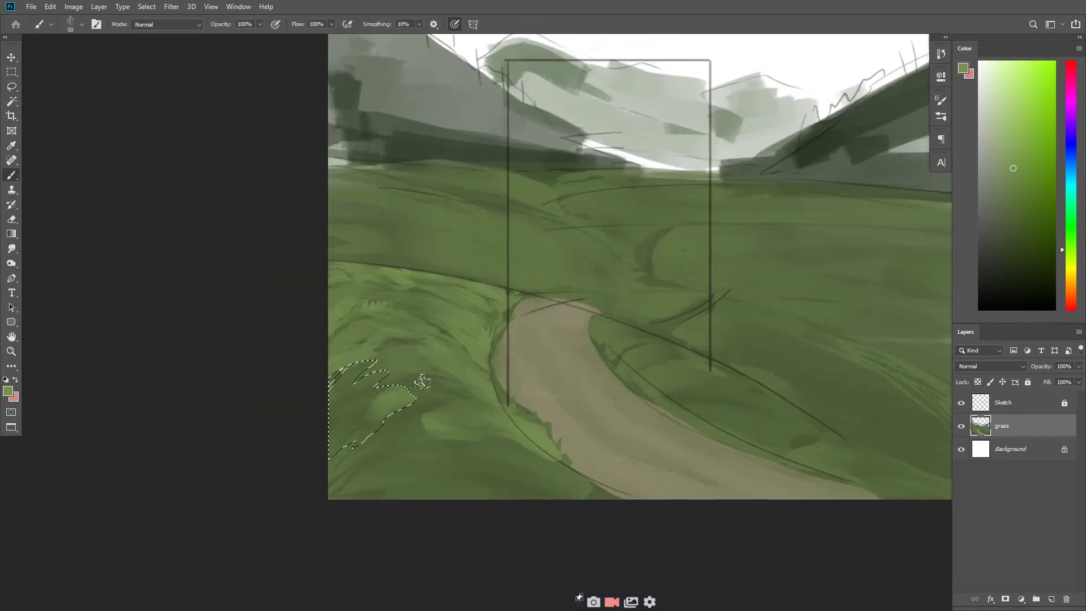
mouse_move(398, 372)
left_mouse_down()
mouse_move(428, 395)
mouse_move(472, 372)
left_mouse_up()
key("ctrl+d")
- Lasso scribbled grass near the bottom-left corner, then zoom out to view the painting
key("r")
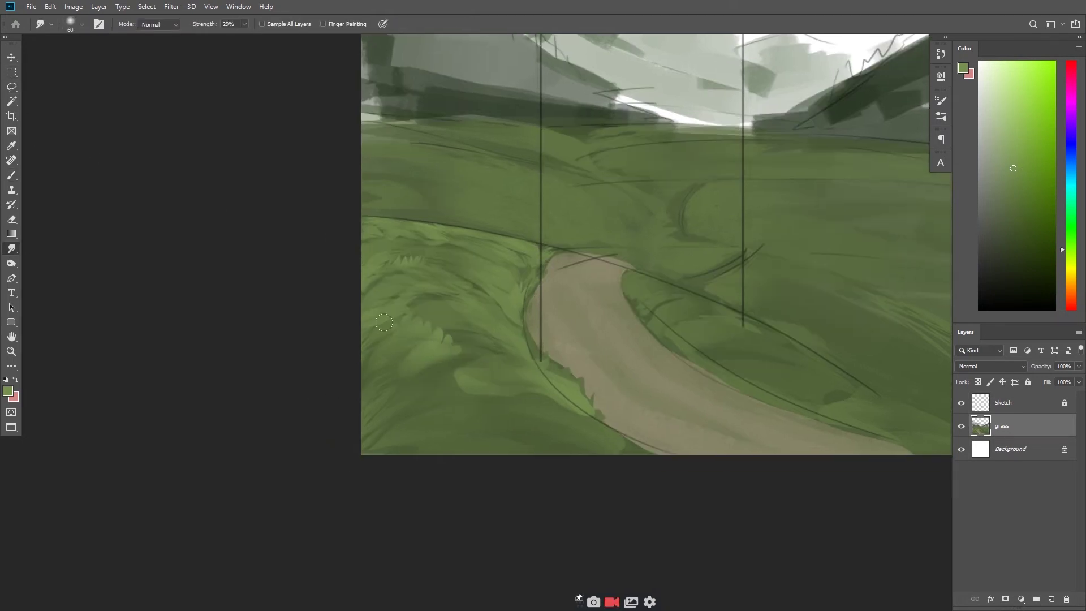
key("l")
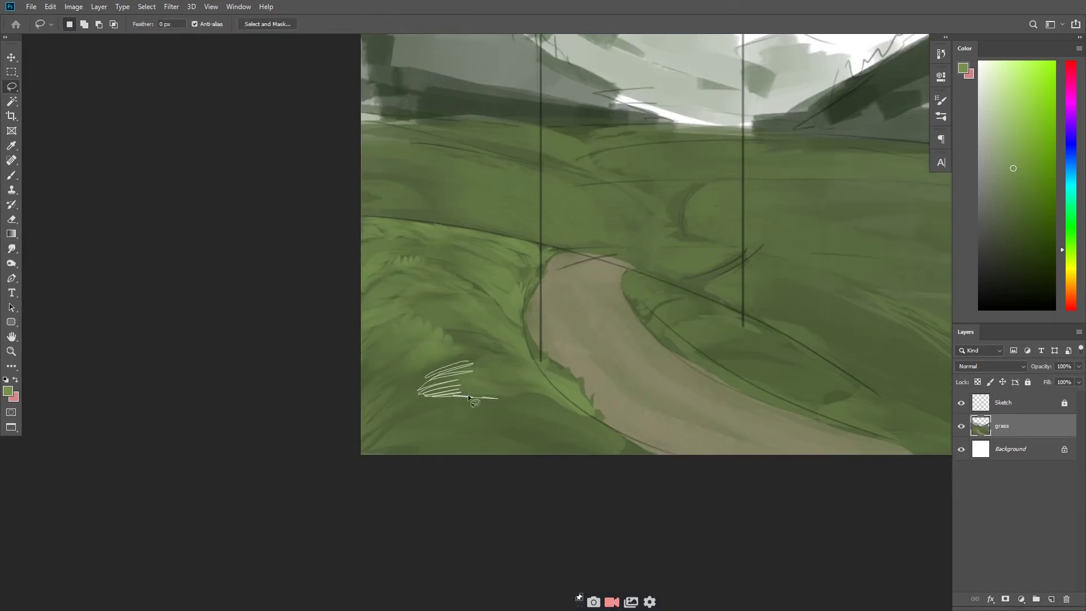
left_click_drag(505, 362, 526, 391)
left_click_drag(430, 377, 398, 401)
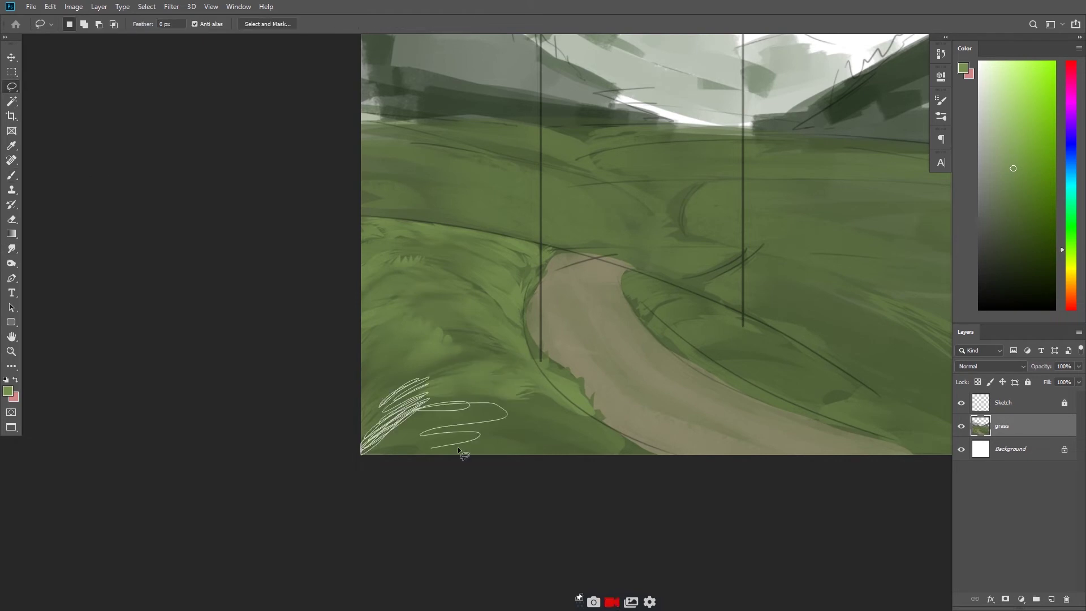
key("m")
scroll(540, 356, "down", 3)
scroll(549, 373, "up", 2)
scroll(496, 280, "up", 2)
key("l")
- Outline grass patches along the dirt path's right bank
left_click_drag(547, 261, 495, 285)
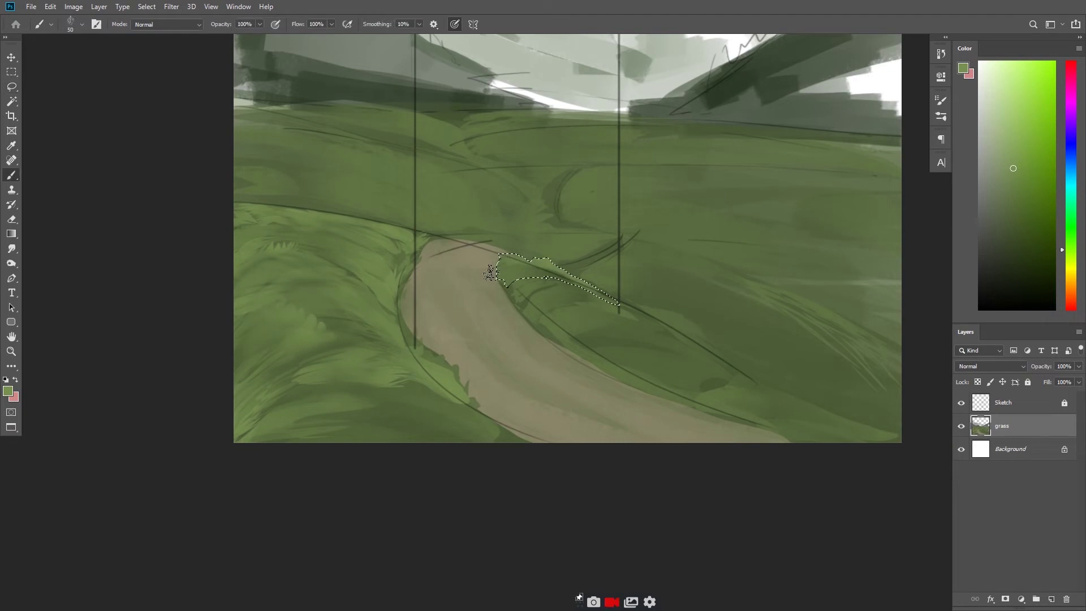
left_click_drag(604, 310, 509, 278)
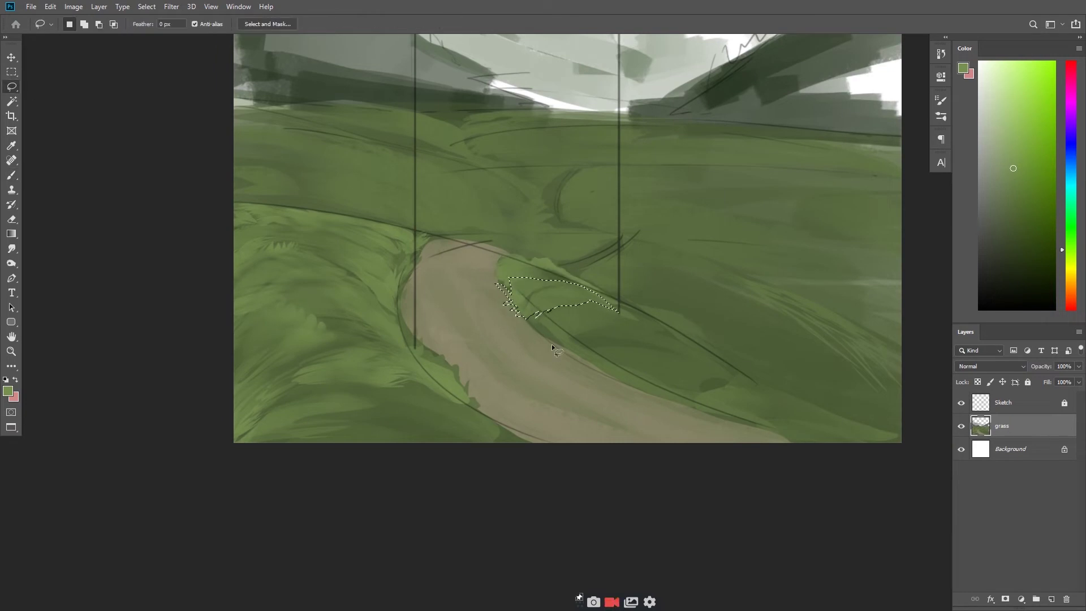
left_click_drag(534, 315, 661, 310)
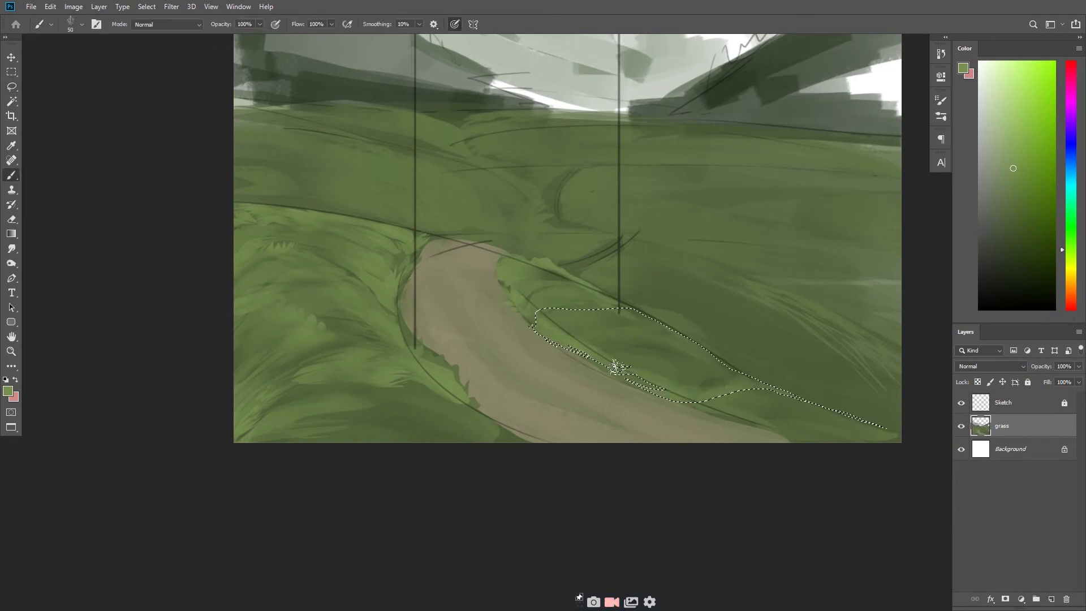
left_click_drag(720, 392, 572, 286)
key("m")
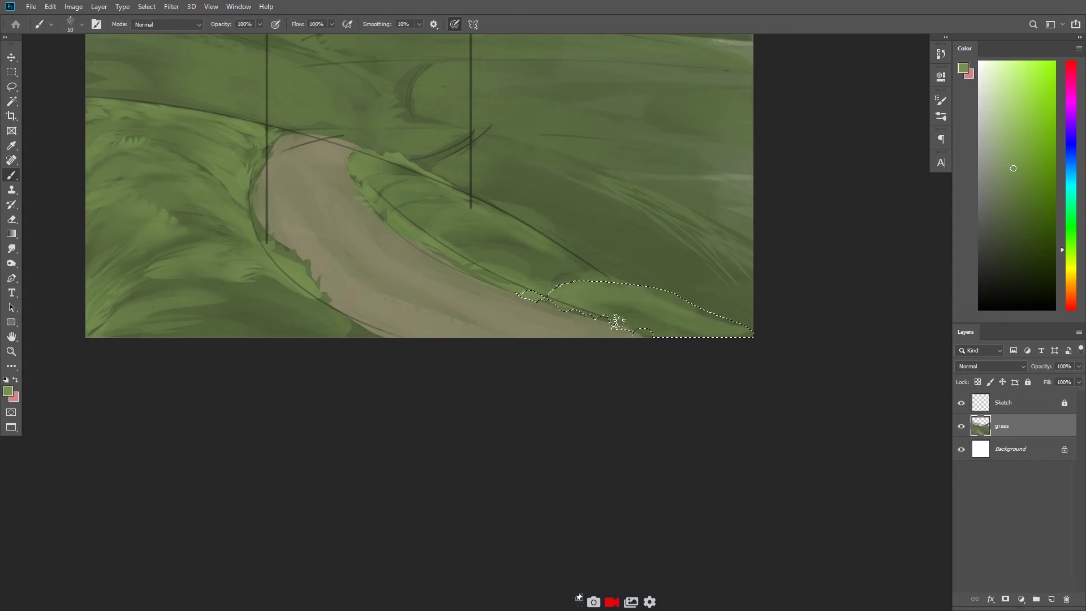
scroll(615, 318, "down", 2)
scroll(596, 388, "down", 2)
scroll(510, 350, "up", 3)
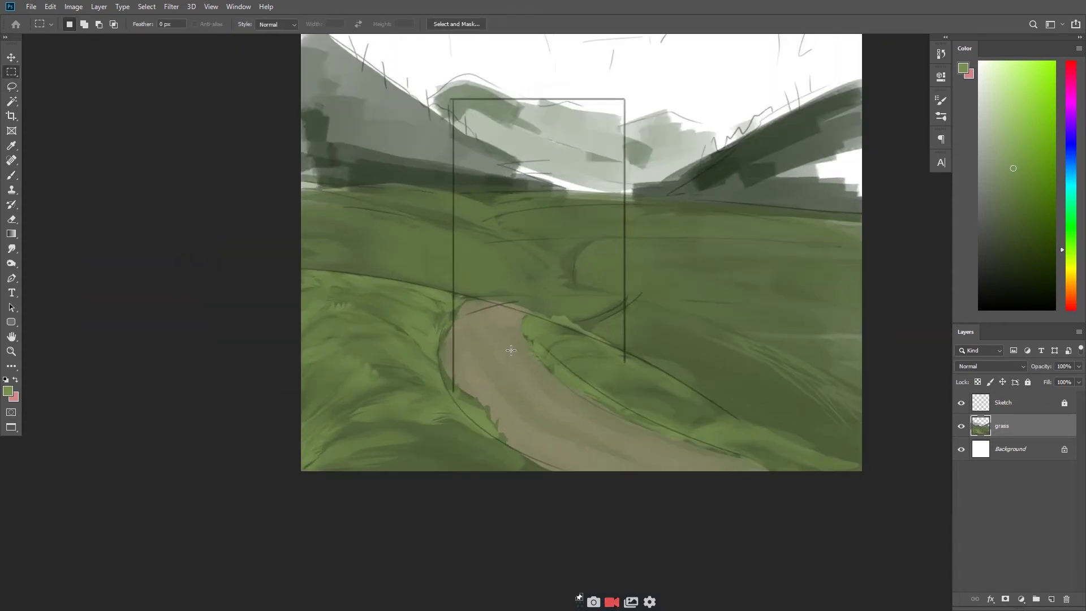
scroll(511, 350, "up", 2)
scroll(237, 318, "up", 2)
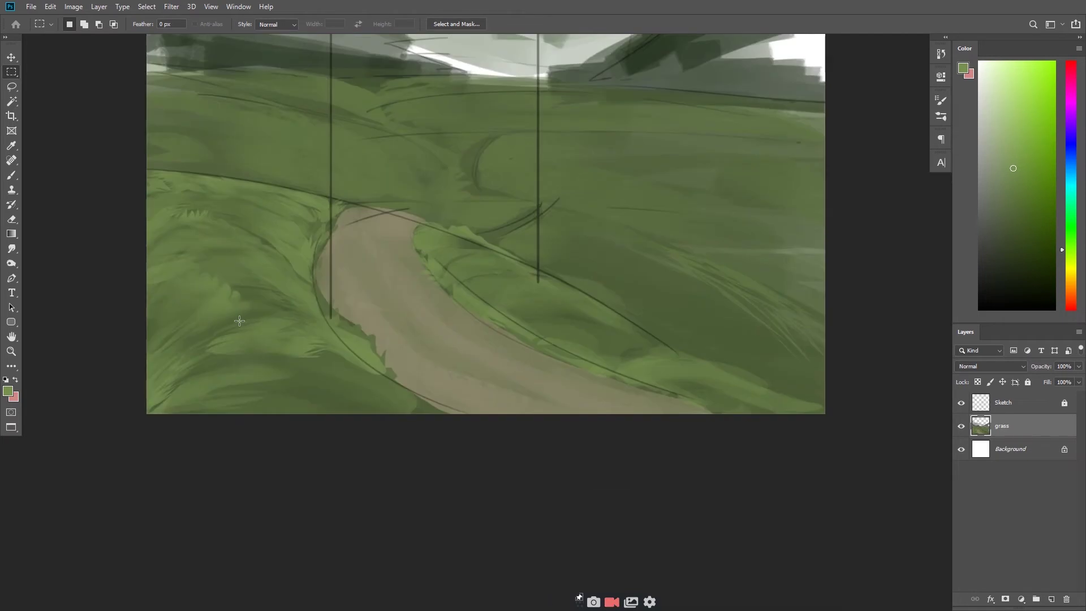
scroll(237, 318, "up", 2)
scroll(538, 230, "up", 2)
- Select the far grass band and bank tufts above the path and paint lighter grass in
key("l")
key("b")
left_click_drag(605, 188, 496, 312)
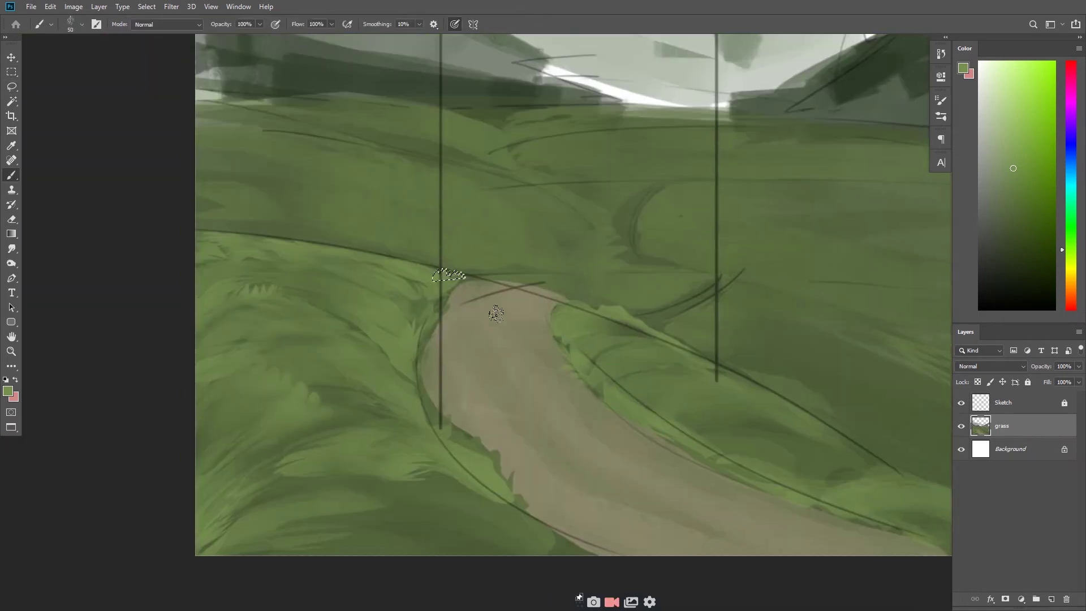
left_click(11, 86)
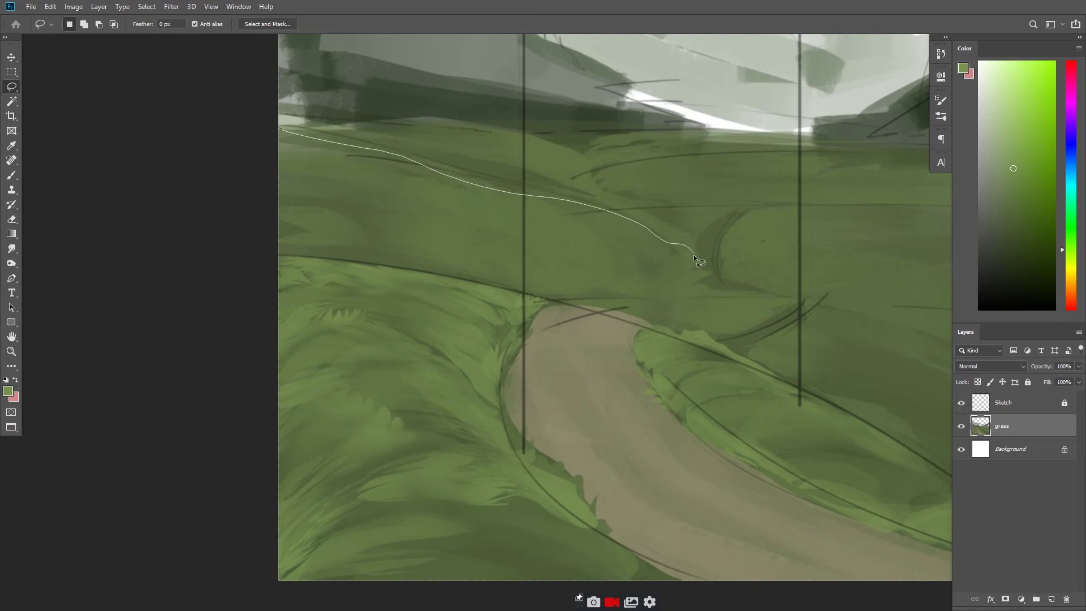
left_click_drag(365, 259, 220, 294)
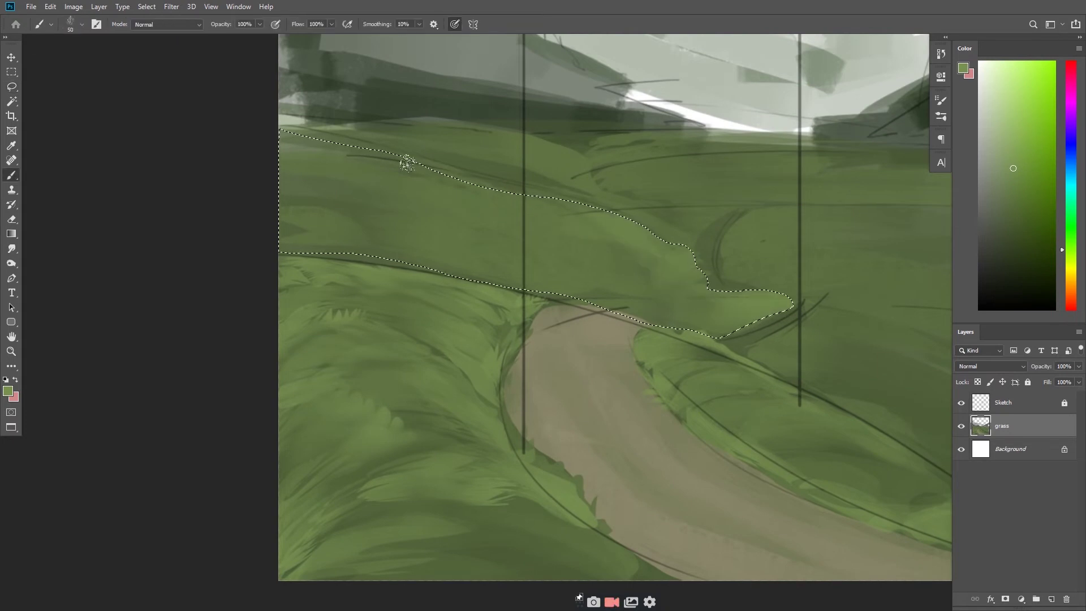
left_click_drag(685, 256, 789, 300)
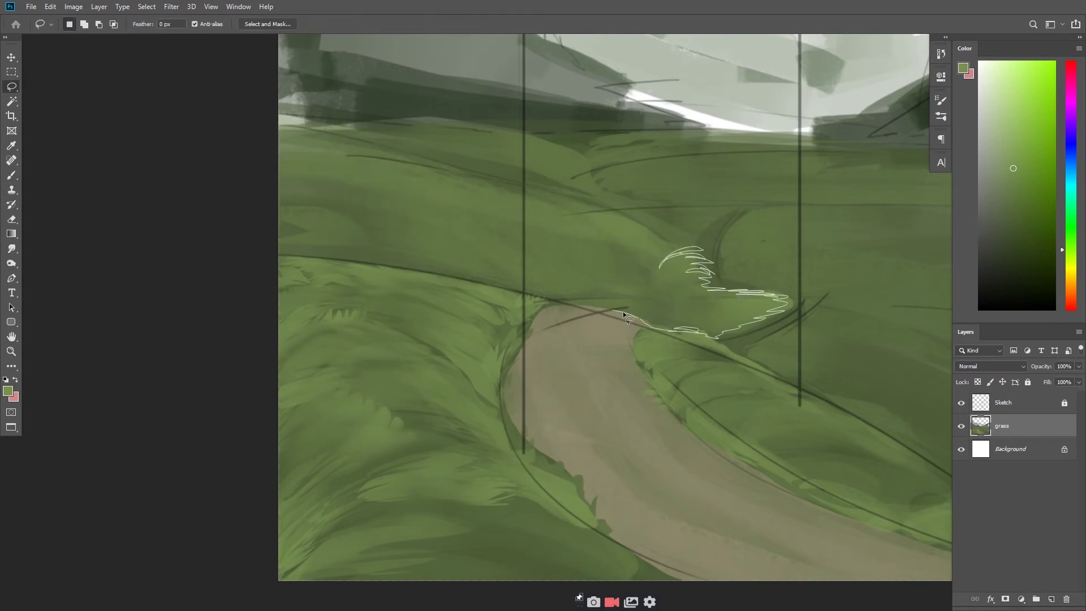
left_click_drag(624, 314, 628, 317)
- Brush lighter green into grass patches above the path's bend, then deselect
left_click_drag(603, 212, 672, 242)
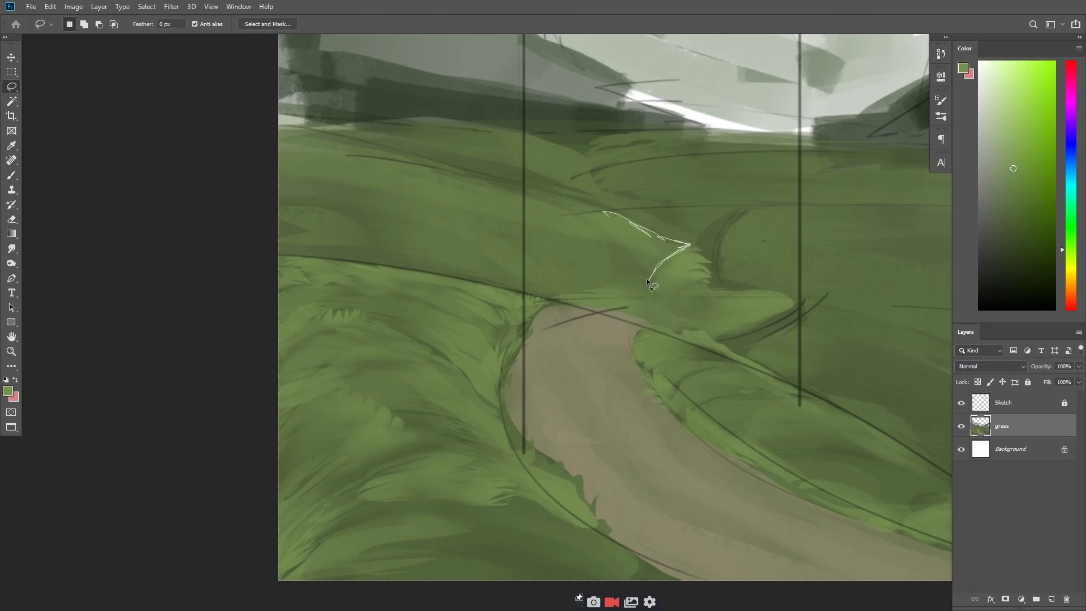
left_click_drag(474, 224, 407, 266)
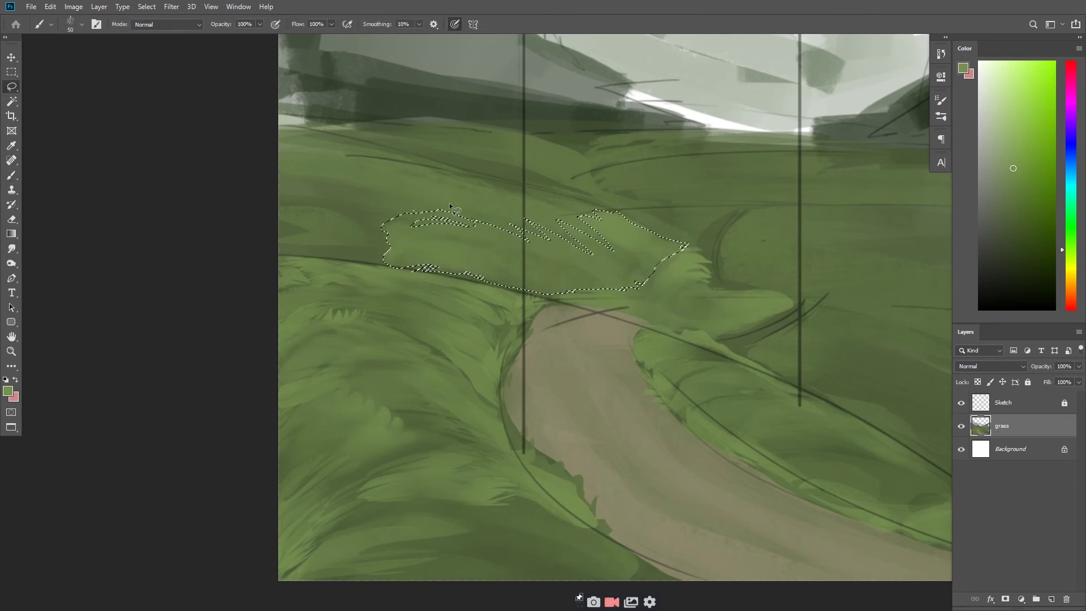
key("b")
left_click_drag(567, 212, 396, 229)
key("l")
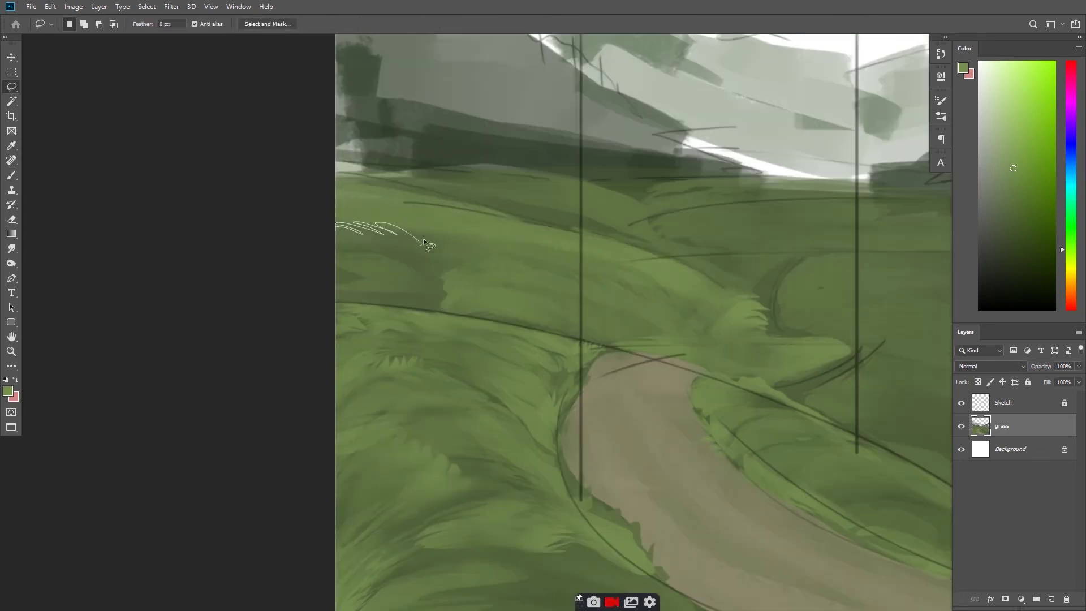
key("ctrl+d")
key("r")
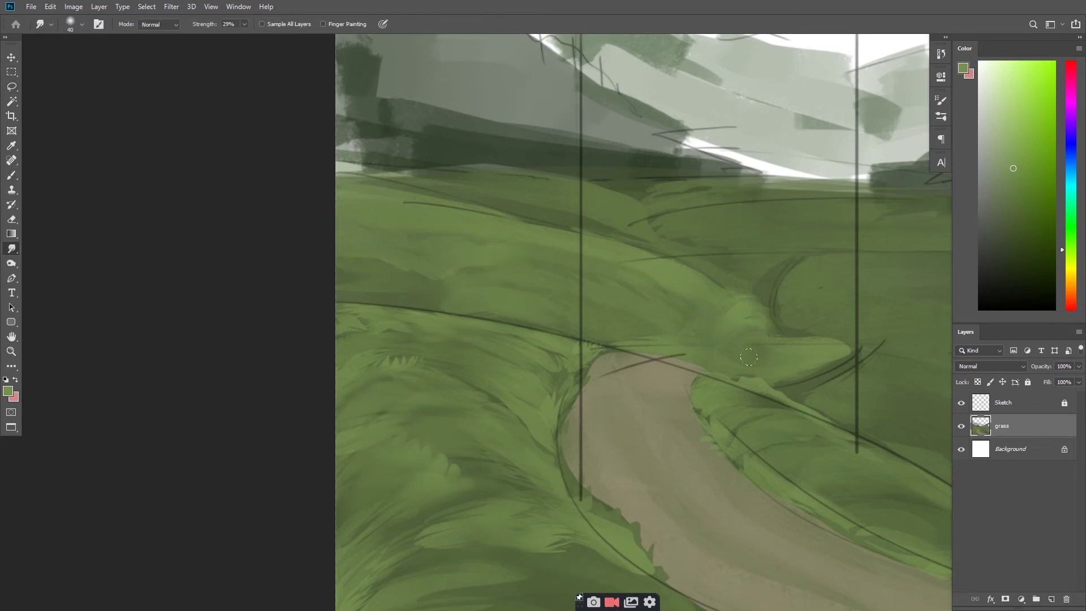
- Lasso grass along the path's right bank and the lower-right slope
scroll(748, 356, "down", 5)
scroll(589, 357, "up", 3)
scroll(538, 322, "up", 2)
key("l")
left_click_drag(518, 258, 467, 295)
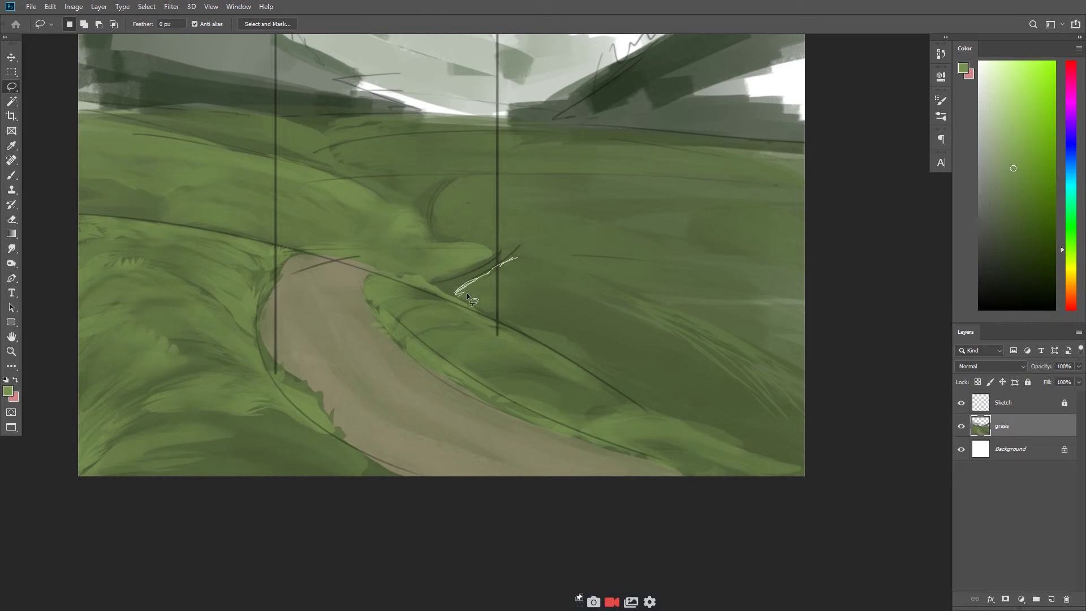
left_click_drag(803, 394, 800, 396)
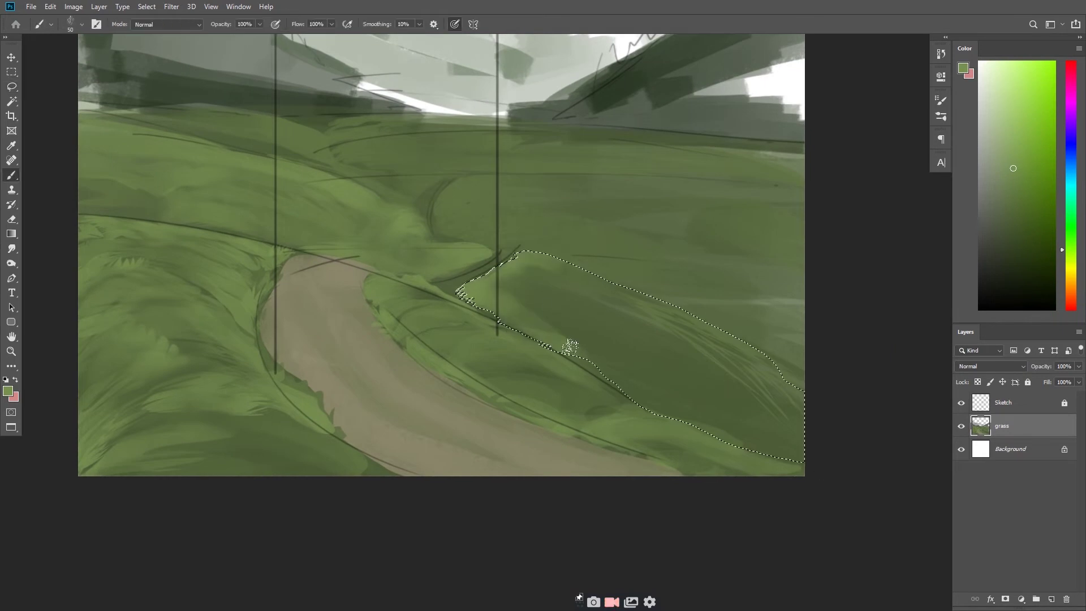
left_click_drag(551, 263, 599, 287)
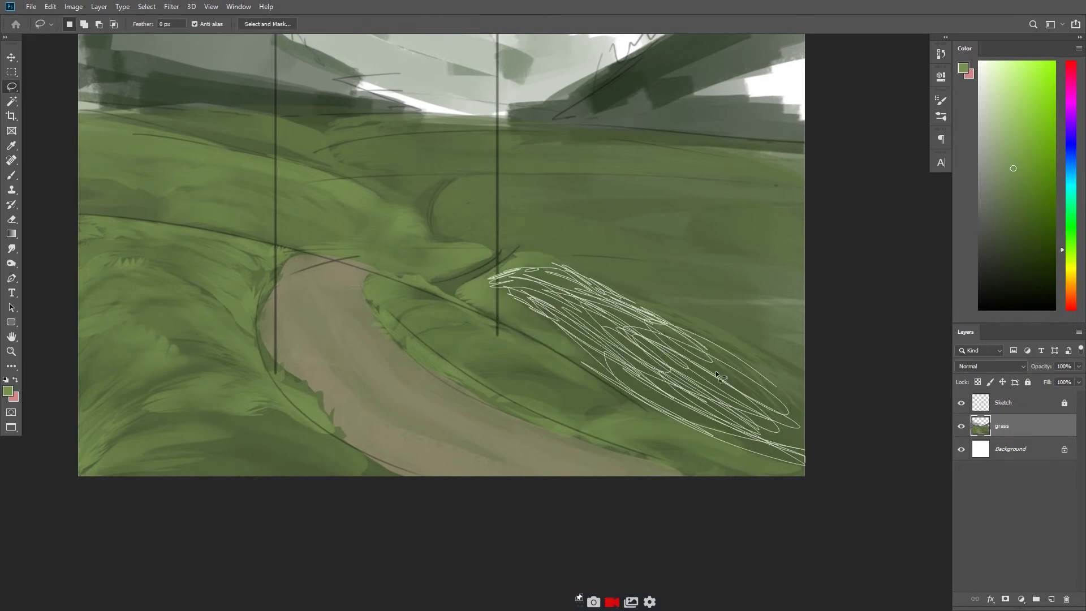
left_click_drag(548, 321, 800, 409)
- Paint lighter green onto the lower-right slope, deselect, and begin blending with Smudge
key("b")
key("ctrl+d")
scroll(354, 194, "up", 1)
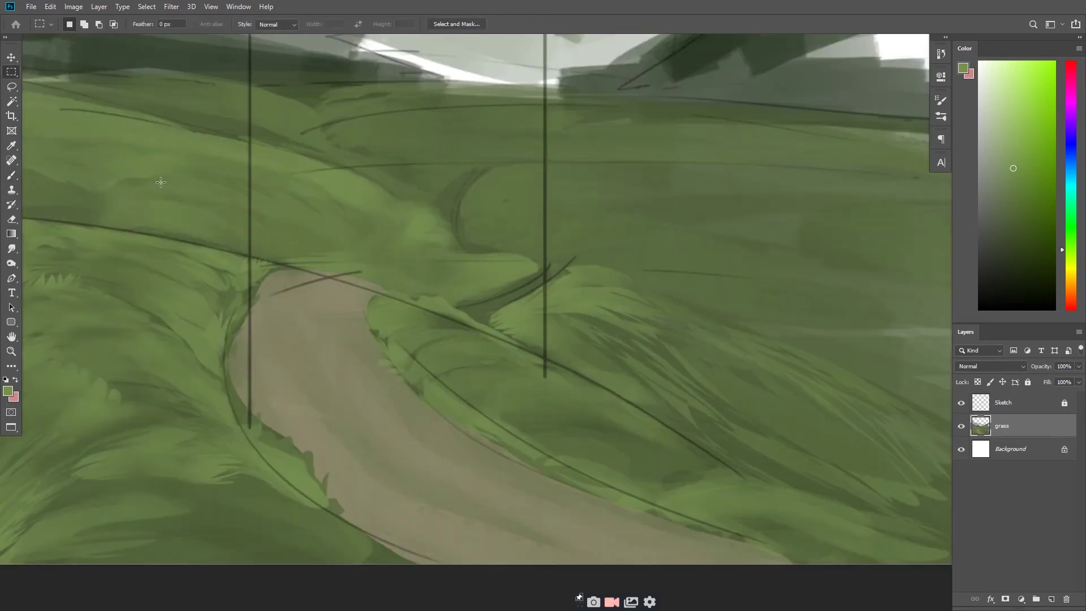
key("r")
scroll(454, 374, "up", 3)
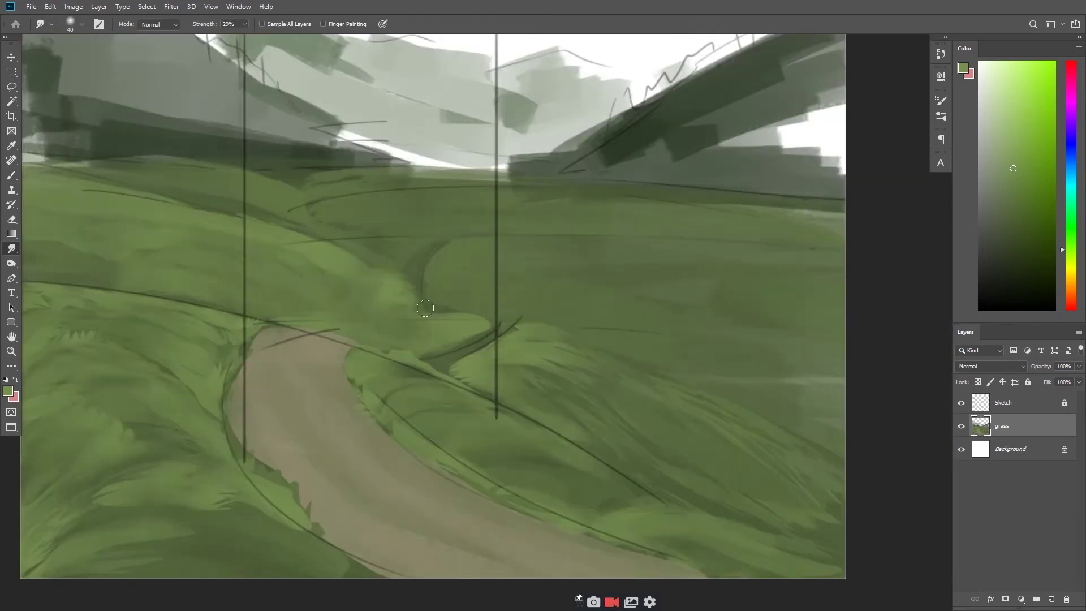
scroll(676, 332, "down", 4)
- Lasso the central grass ridge and brush lighter grass into it
scroll(676, 332, "up", 4)
key("l")
left_click_drag(517, 330, 554, 392)
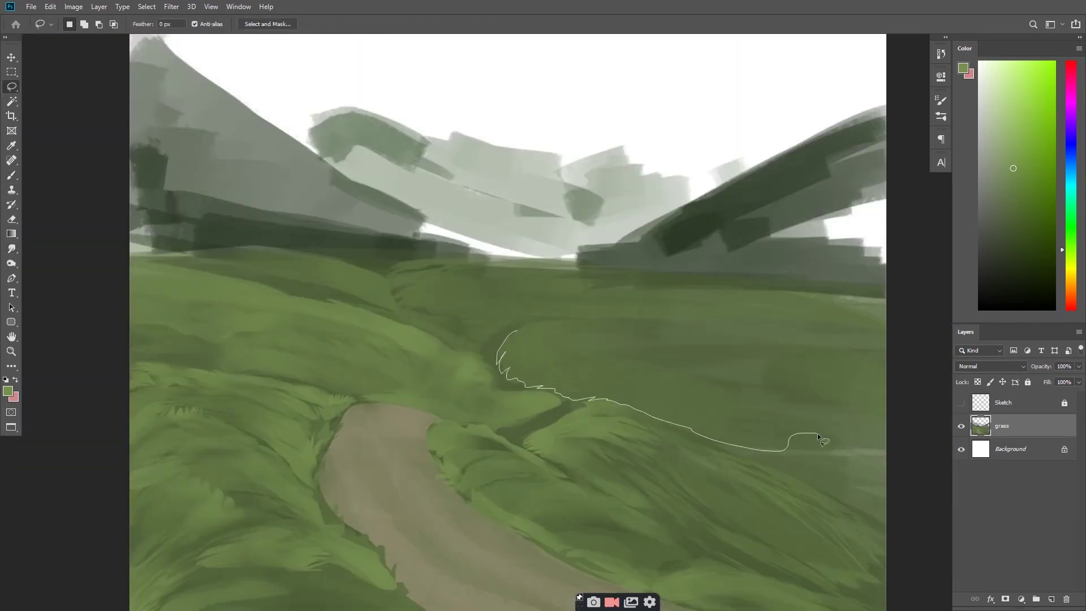
left_click_drag(822, 440, 529, 332)
key("b")
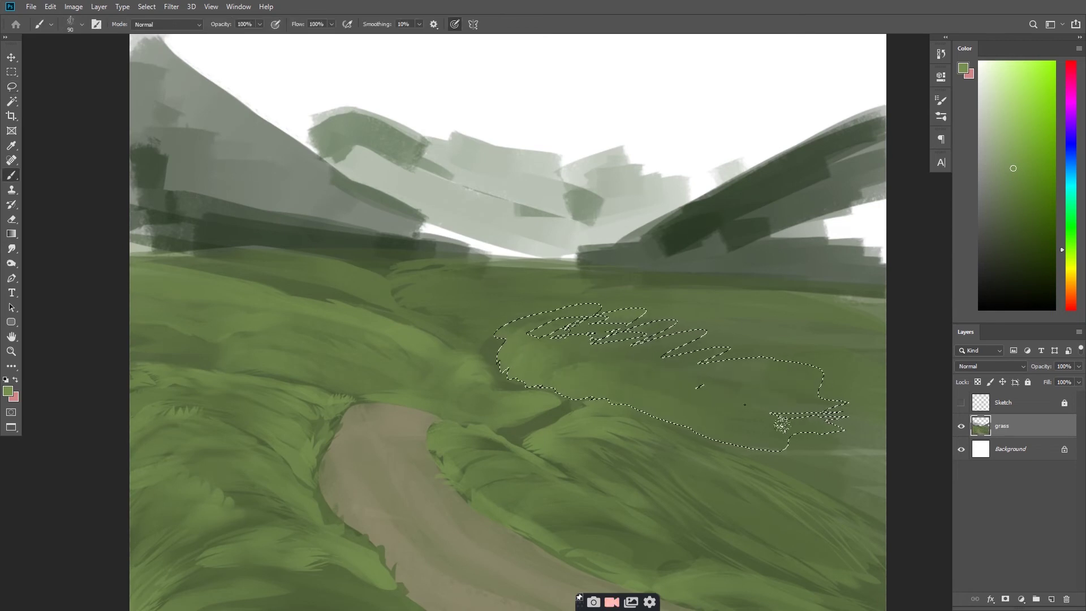
- Lasso and paint a new grass patch in the upper-left meadow
key("l")
scroll(780, 422, "down", 3)
scroll(566, 282, "up", 2)
scroll(412, 242, "up", 3)
mouse_move(413, 243)
left_mouse_down()
mouse_move(701, 259)
mouse_move(353, 286)
left_mouse_up()
key("b")
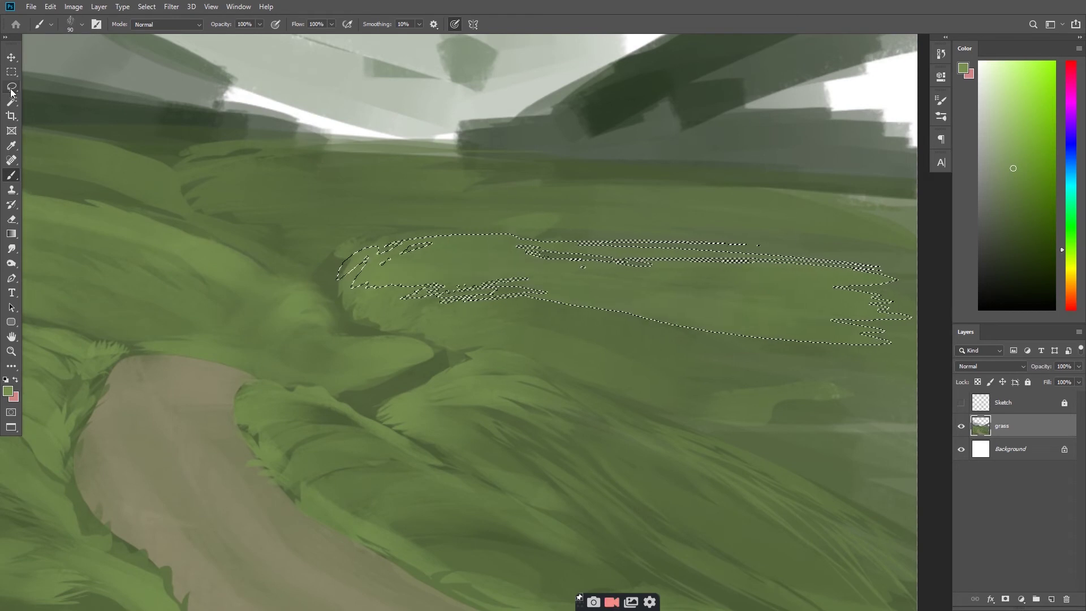
- Outline and paint grass strokes across the far meadow, then select another meadow stretch
left_click(12, 87)
scroll(396, 282, "up", 2)
mouse_move(250, 208)
left_mouse_down()
mouse_move(492, 339)
mouse_move(558, 340)
left_mouse_up()
key("b")
key("l")
left_click_drag(638, 417, 457, 369)
- Change the selection mode and get the Smudge tool ready for blending the painted strokes
key("m")
scroll(364, 85, "down", 3)
scroll(514, 221, "up", 2)
scroll(514, 221, "up", 1)
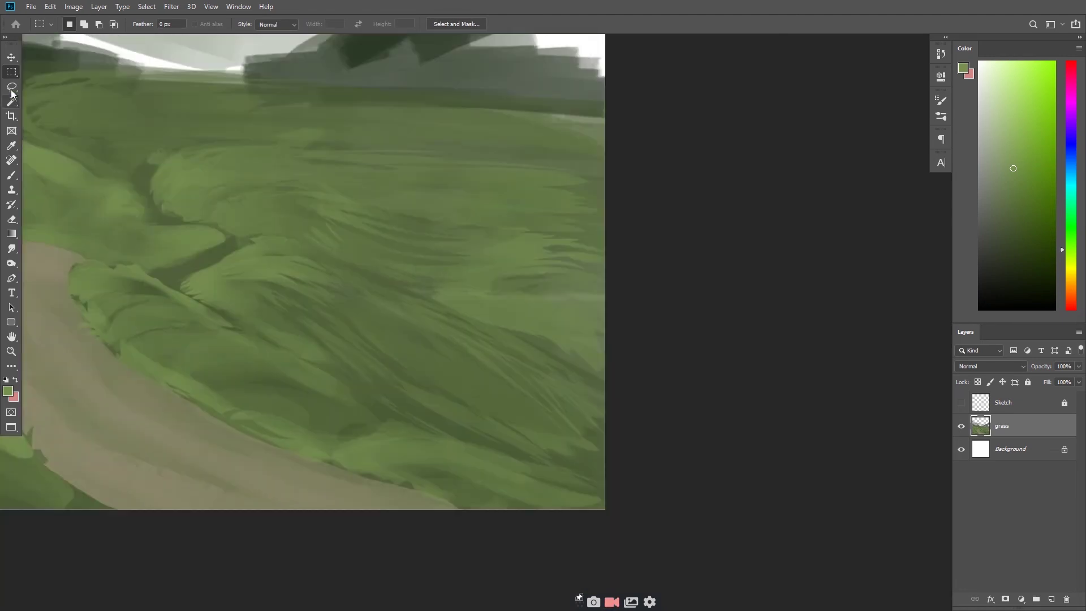
scroll(513, 323, "up", 1)
key("r")
scroll(635, 361, "up", 1)
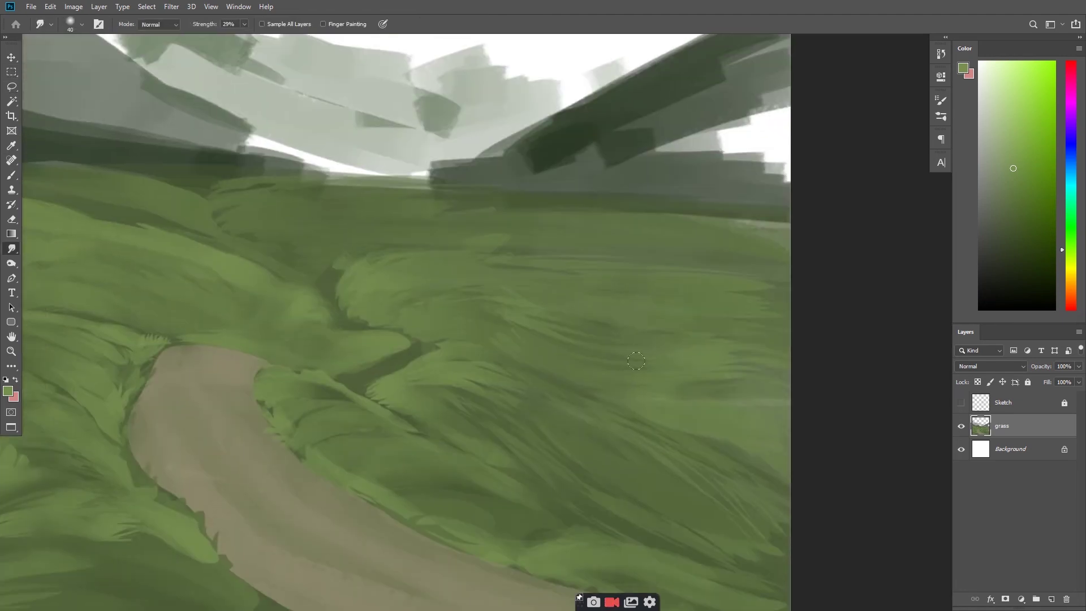
- Lasso the grass band along the horizon and the ridge, then clear the selection
key("l")
scroll(396, 282, "down", 1)
left_click_drag(286, 288, 876, 301)
mouse_move(621, 396)
left_mouse_down()
mouse_move(315, 284)
mouse_move(254, 289)
left_mouse_up()
key("m")
scroll(430, 334, "down", 1)
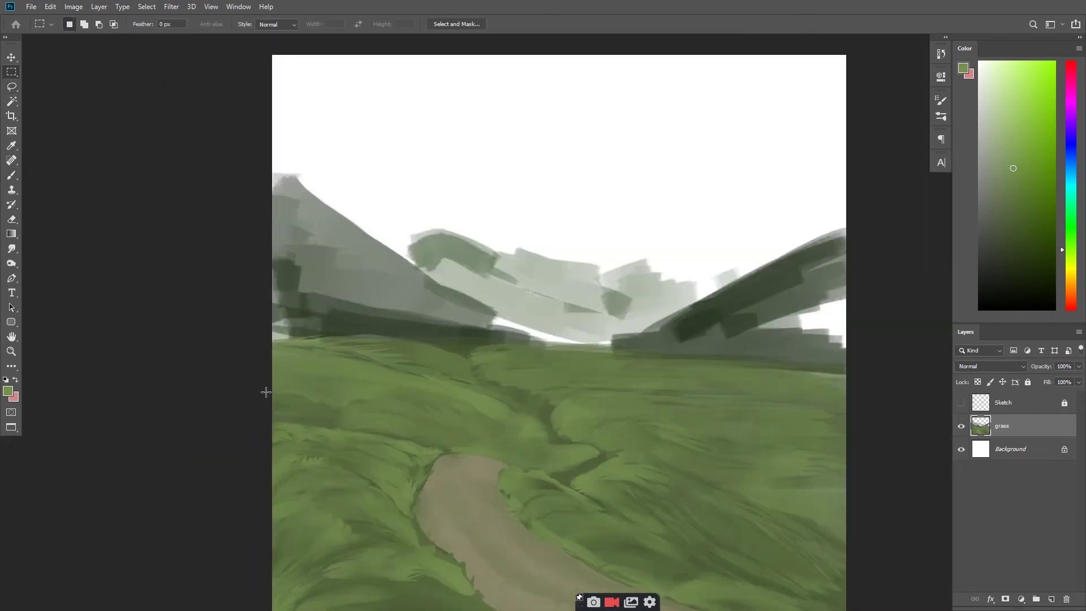
left_click(429, 335)
- Paint a grass patch on the right side of the meadow and deselect
key("l")
scroll(429, 335, "up", 1)
scroll(430, 335, "up", 1)
mouse_move(758, 416)
left_mouse_down()
mouse_move(780, 430)
mouse_move(1074, 459)
left_mouse_up()
key("b")
key("ctrl+d")
- Pick a lighter green and paint the left grass near the horizon with it
left_click(963, 68)
left_click(831, 215)
key("l")
left_click_drag(346, 287, 423, 286)
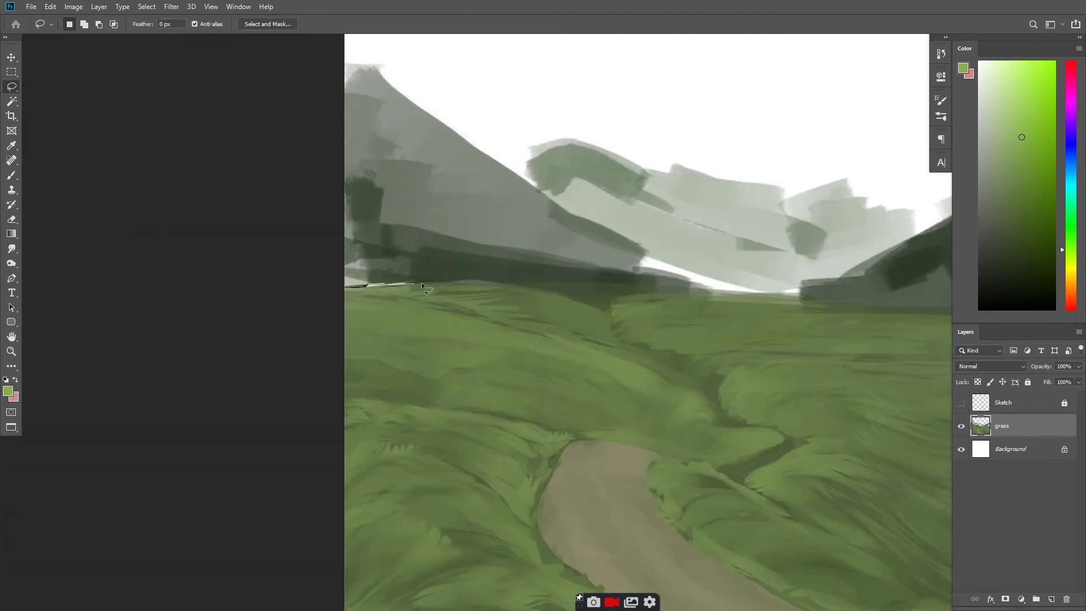
left_click_drag(503, 298, 351, 299)
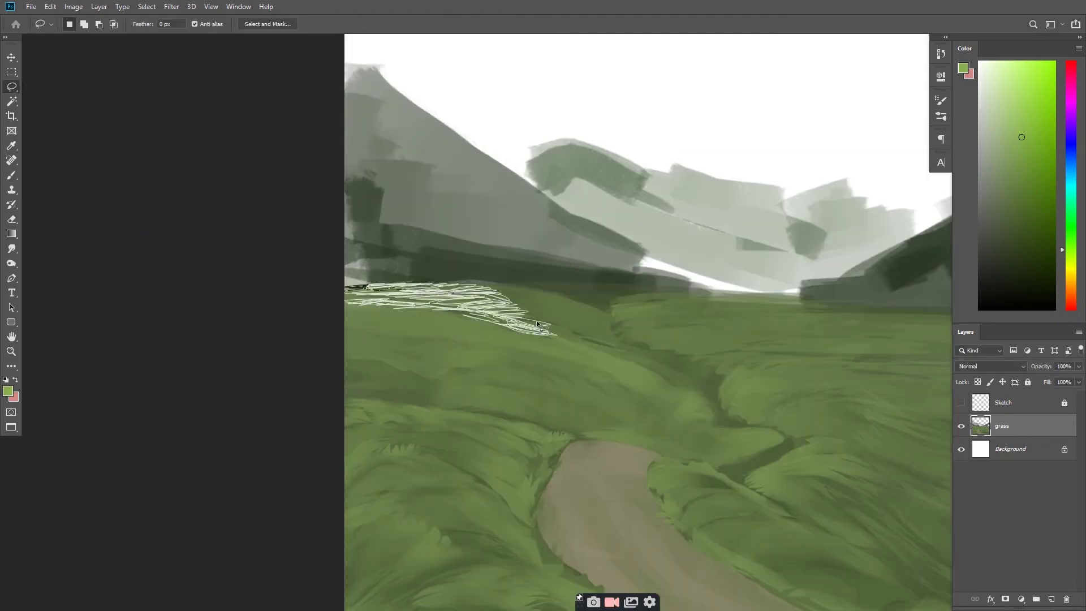
key("b")
- Lasso and paint more grass strokes, including a patch at the left edge
key("l")
left_click_drag(433, 282, 544, 309)
key("b")
scroll(545, 310, "down", 5)
scroll(498, 366, "up", 5)
key("l")
left_click_drag(377, 351, 528, 368)
mouse_move(378, 378)
left_mouse_down()
mouse_move(392, 379)
mouse_move(379, 391)
left_mouse_up()
key("b")
- Brush light grass strokes into the remaining left-side midground patches
key("l")
left_click_drag(430, 343, 396, 351)
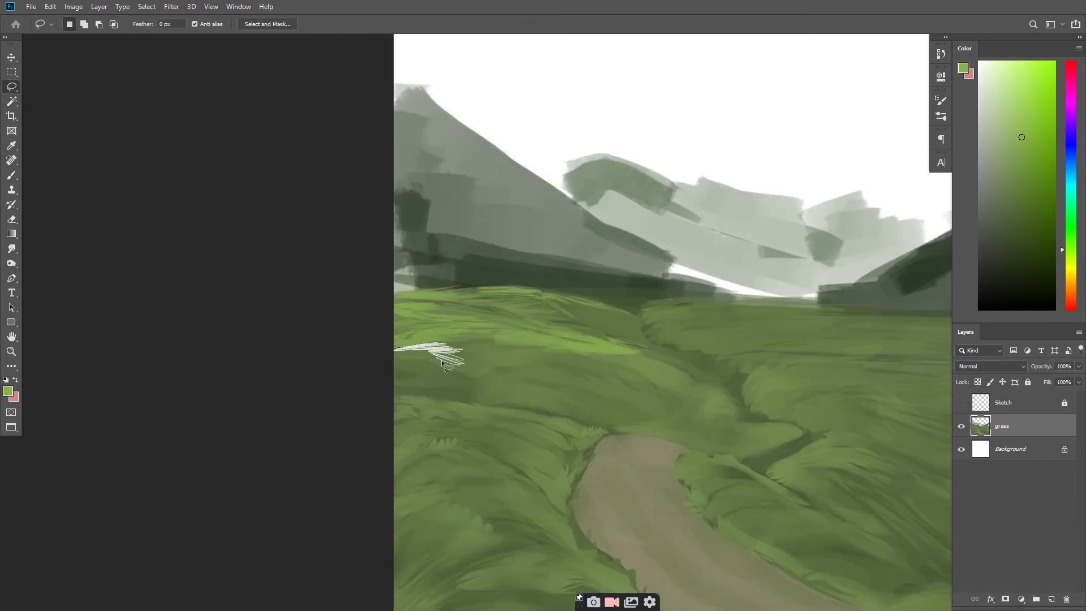
key("b")
mouse_move(414, 386)
left_mouse_down()
mouse_move(396, 389)
mouse_move(463, 378)
left_mouse_up()
key("l")
mouse_move(557, 349)
left_mouse_down()
mouse_move(477, 353)
mouse_move(650, 367)
left_mouse_up()
key("b")
- Deselect and smudge the newly painted grass to blend it
key("ctrl+d")
left_click(11, 248)
scroll(390, 372, "up", 1)
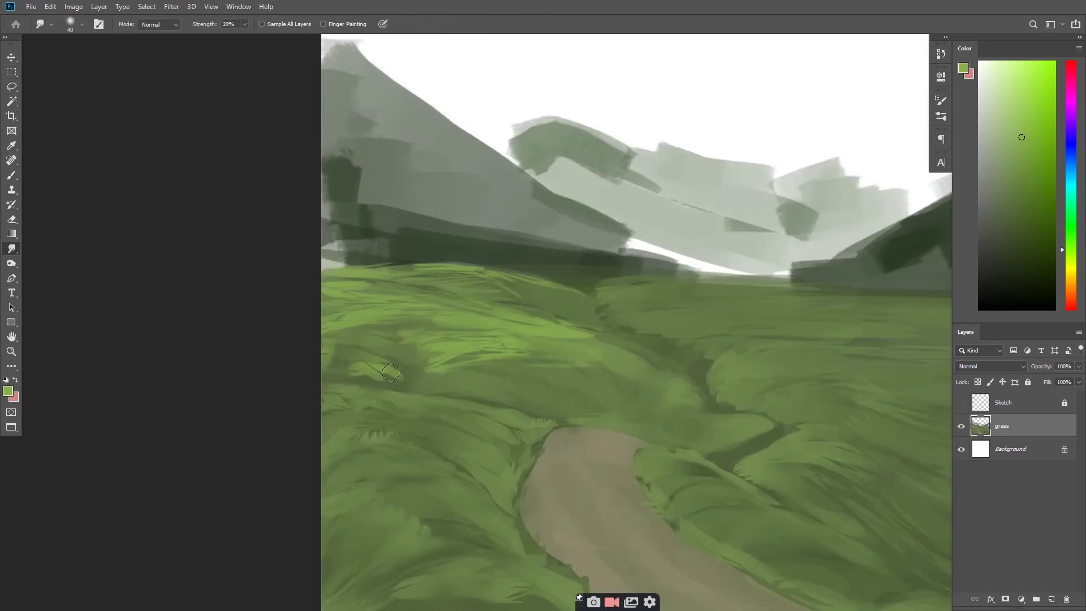
scroll(508, 358, "down", 1)
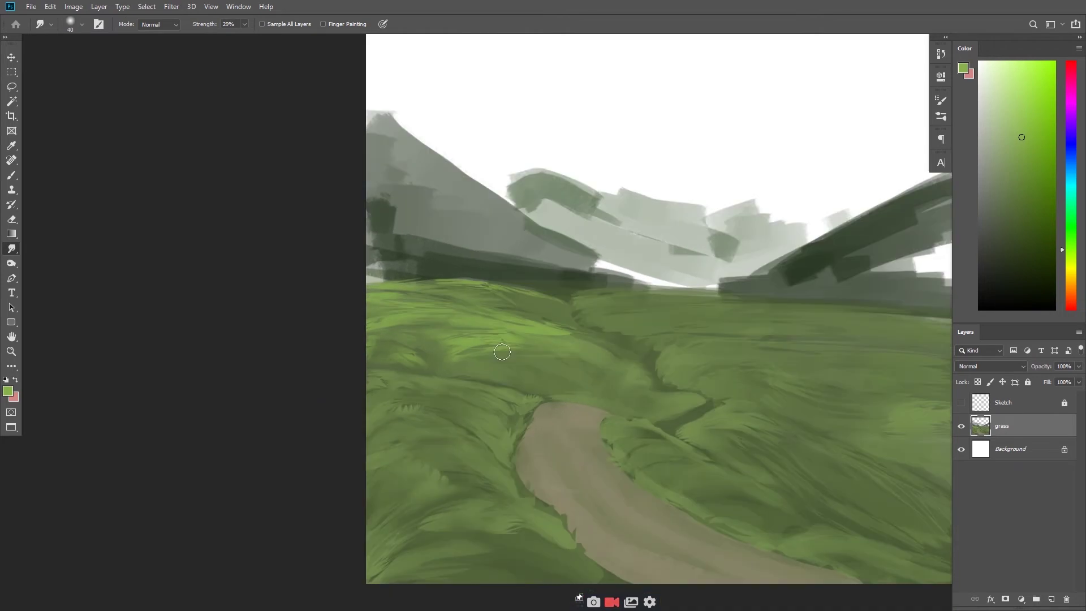
key("l")
scroll(687, 343, "down", 1)
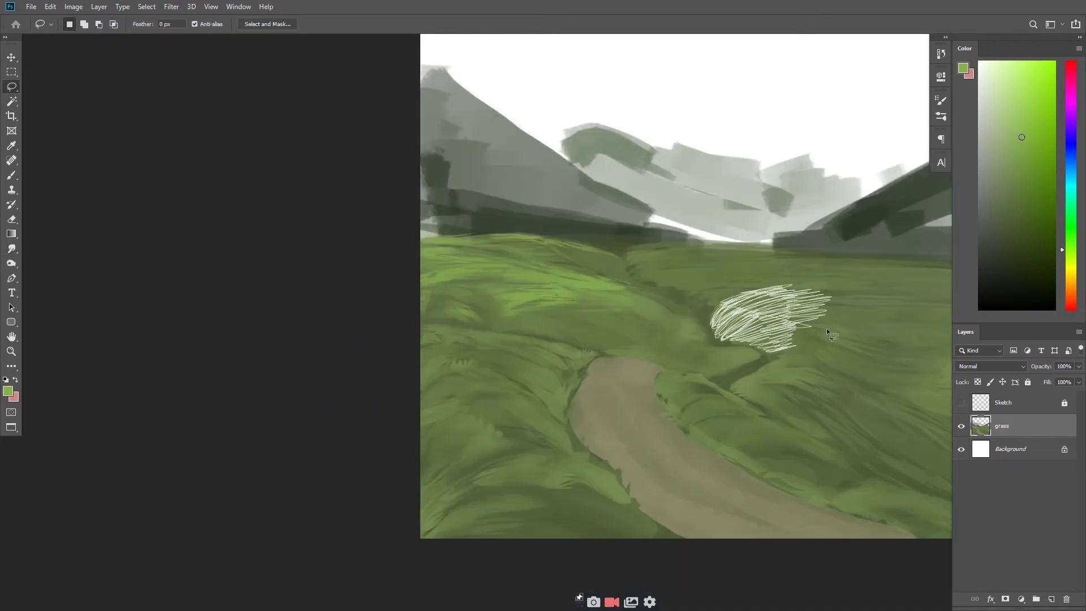
- Paint lighter grass strokes across the right and far meadow toward the distant path
left_click_drag(827, 328, 825, 329)
left_click_drag(730, 293, 689, 298)
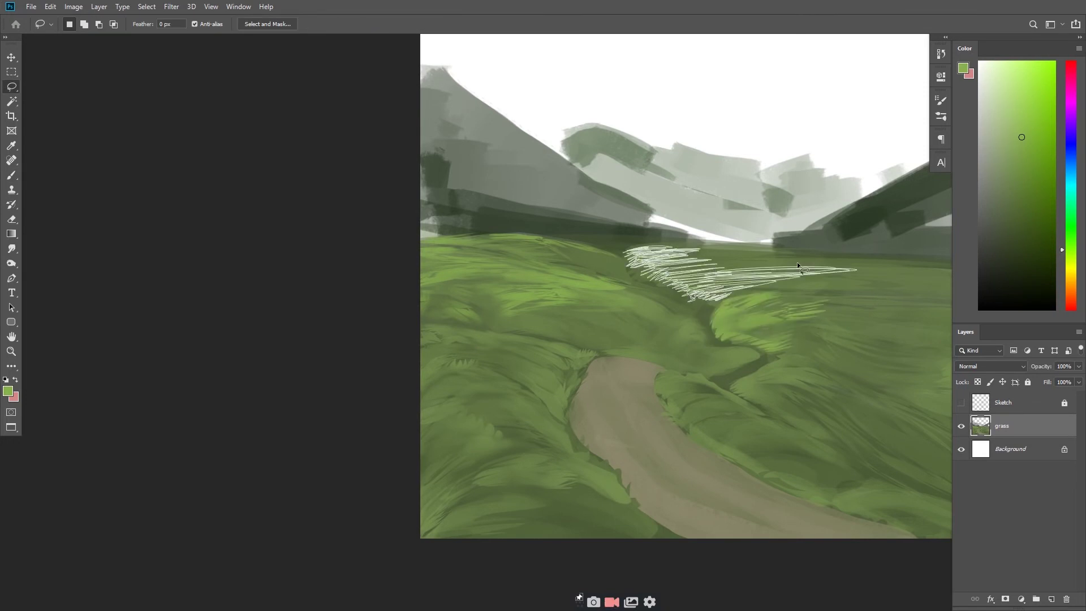
left_click_drag(667, 252, 882, 263)
key("b")
left_click_drag(677, 283, 792, 257)
key("l")
scroll(678, 277, "right", 2)
left_click_drag(900, 263, 678, 275)
key("b")
- Deselect, then lasso small grass patches near the far path
key("r")
key("ctrl+d")
key("l")
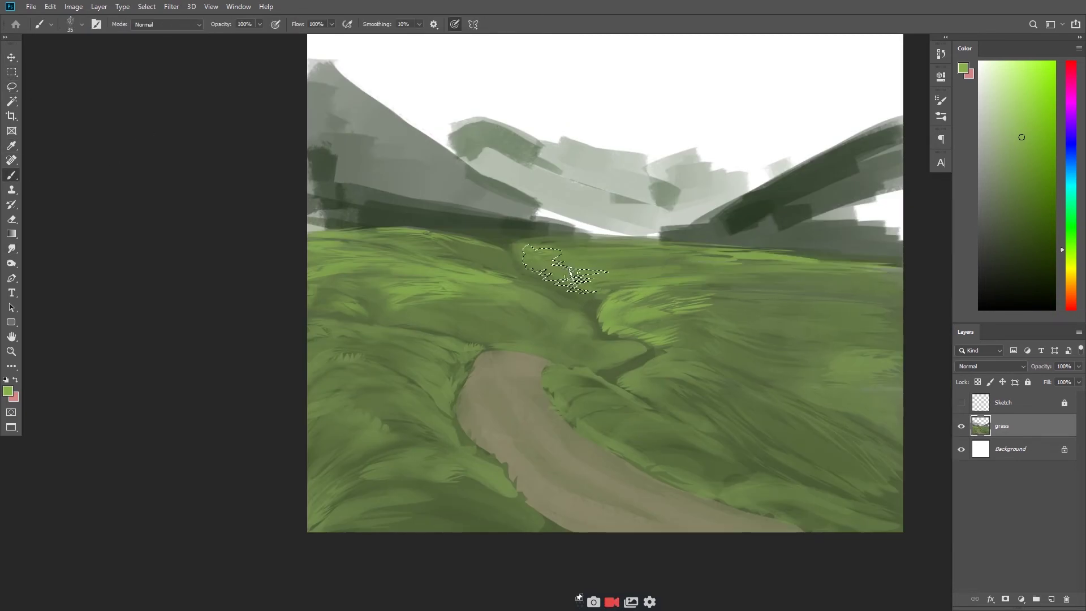
left_click_drag(588, 271, 594, 277)
scroll(593, 339, "right", 2)
left_click_drag(715, 278, 583, 292)
- Add a new empty layer and lasso the first grass tuft beside the path
key("b")
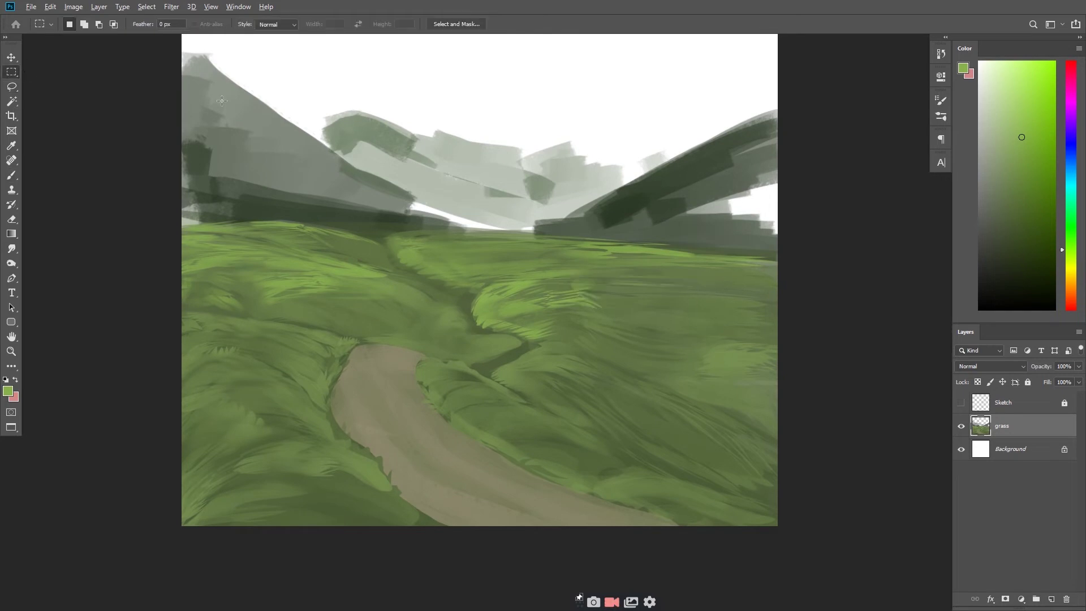
key("m")
left_click(1051, 598)
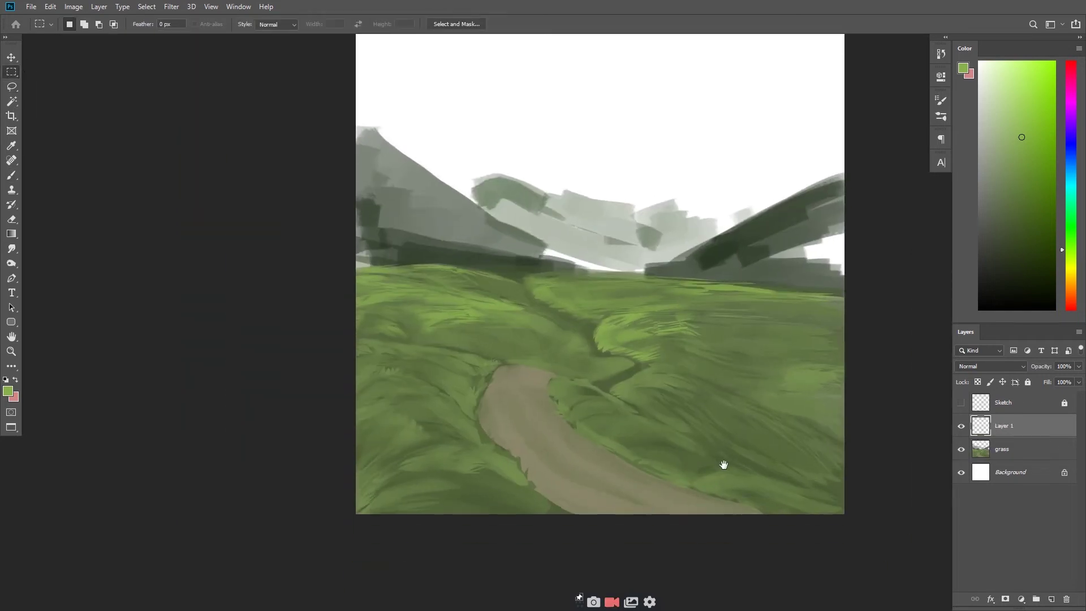
key("ctrl+plus")
key("l")
mouse_move(523, 339)
left_mouse_down()
mouse_move(534, 311)
mouse_move(531, 342)
left_mouse_up()
- Fill the tuft with dark green 24460d and deselect it
left_click(8, 391)
left_click(691, 323)
left_click(834, 216)
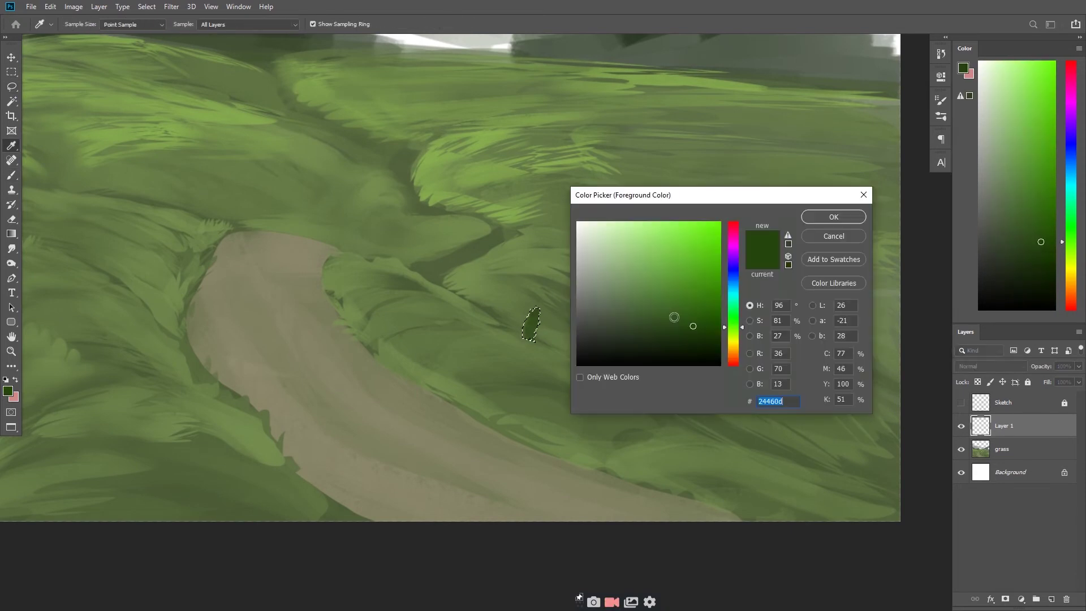
left_click(837, 219)
key("alt+BackSpace")
key("ctrl+d")
- Zoom out and back in to check the painted tuft
key("m")
key("ctrl+minus")
key("ctrl+plus")
key("F5")
key("F5")
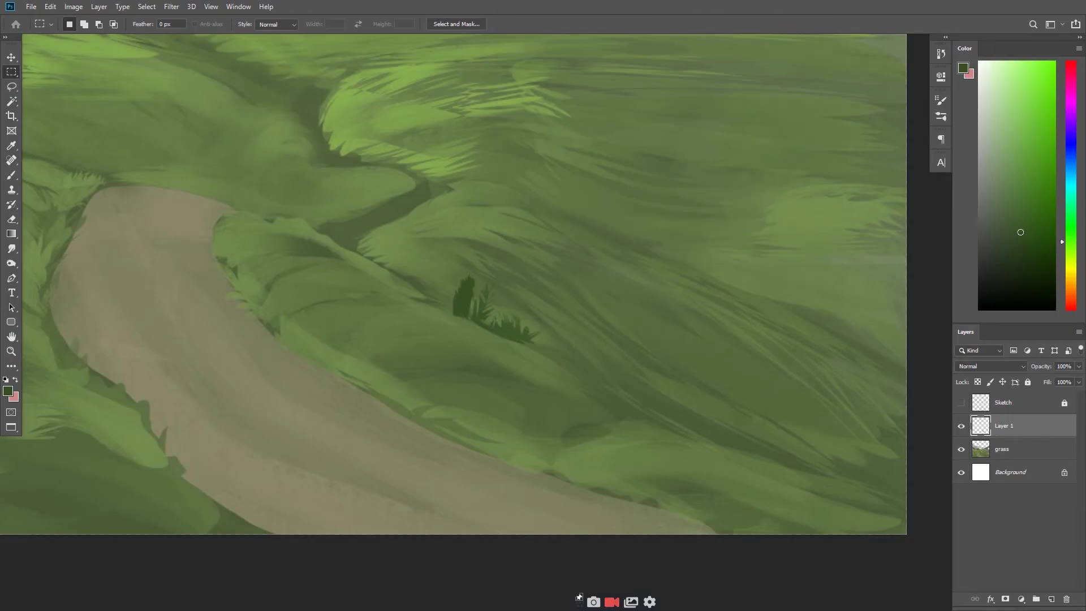
key("ctrl+minus")
key("ctrl+plus")
key("F5")
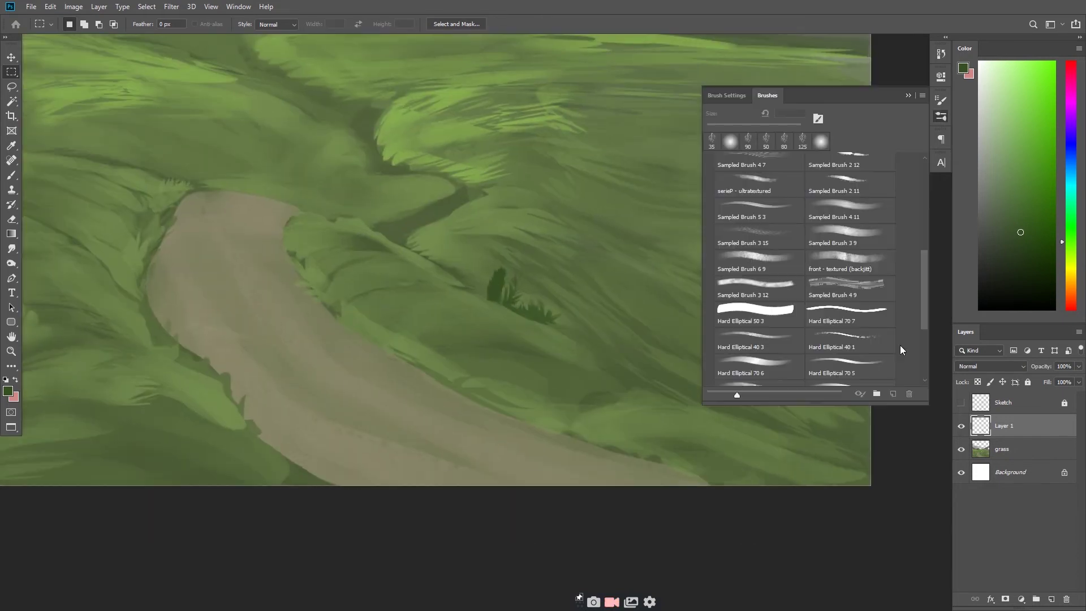
- Browse the brush presets, trying Pine Forest and settling on a small grass brush
left_click(709, 330)
left_click_drag(925, 198, 924, 266)
left_click(848, 299)
key("F5")
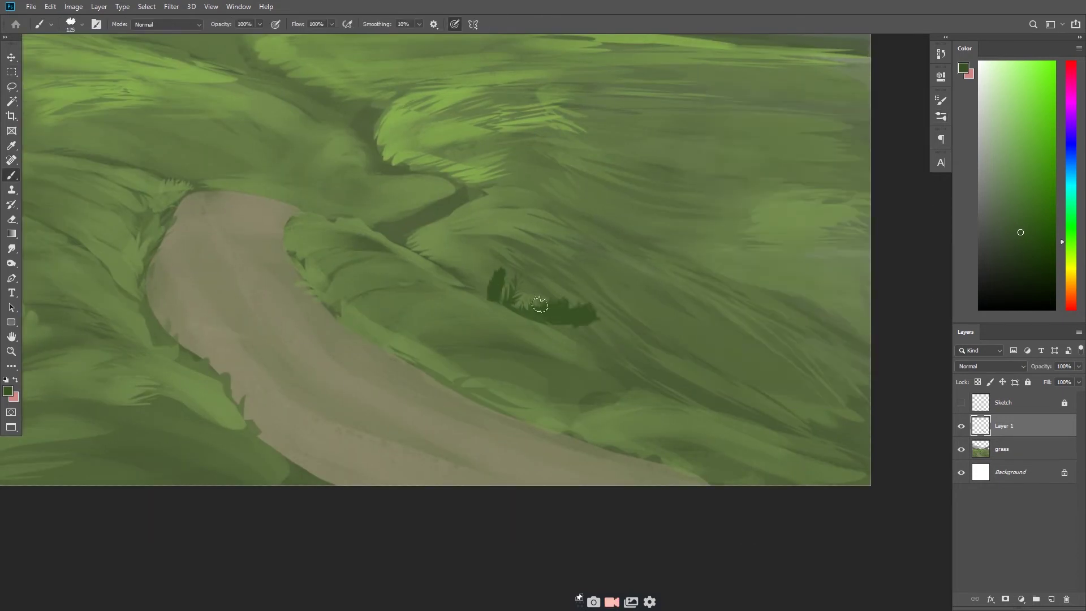
key("ctrl+0")
key("F5")
left_click(771, 301)
scroll(858, 308, "down", 3)
scroll(858, 308, "down", 3)
scroll(858, 309, "down", 3)
left_click(858, 308)
scroll(858, 308, "down", 2)
key("F5")
scroll(589, 356, "up", 5)
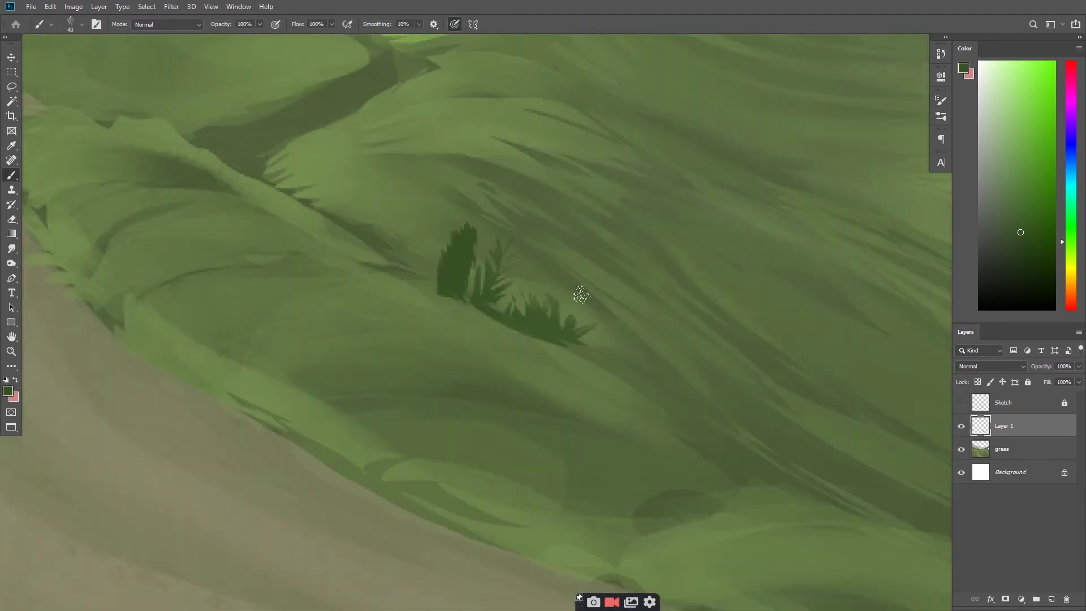
- Lasso grass blades beside the tuft and pick a darker green
left_click(13, 86)
left_click_drag(567, 339, 577, 342)
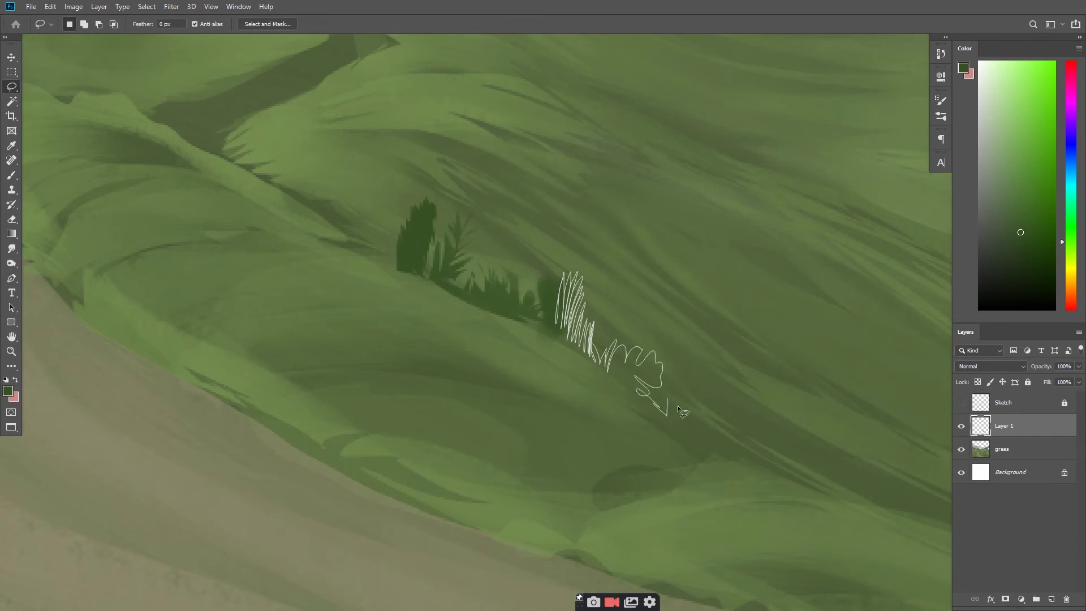
left_click_drag(648, 398, 650, 396)
key("m")
key("ctrl+0")
scroll(674, 366, "up", 3)
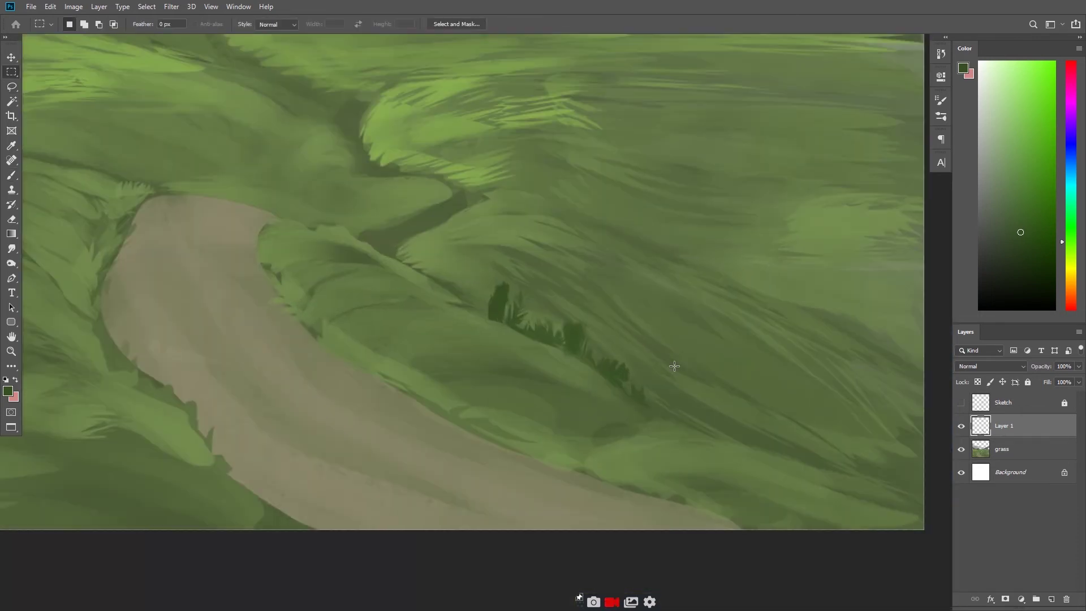
scroll(674, 365, "up", 2)
left_click(686, 331)
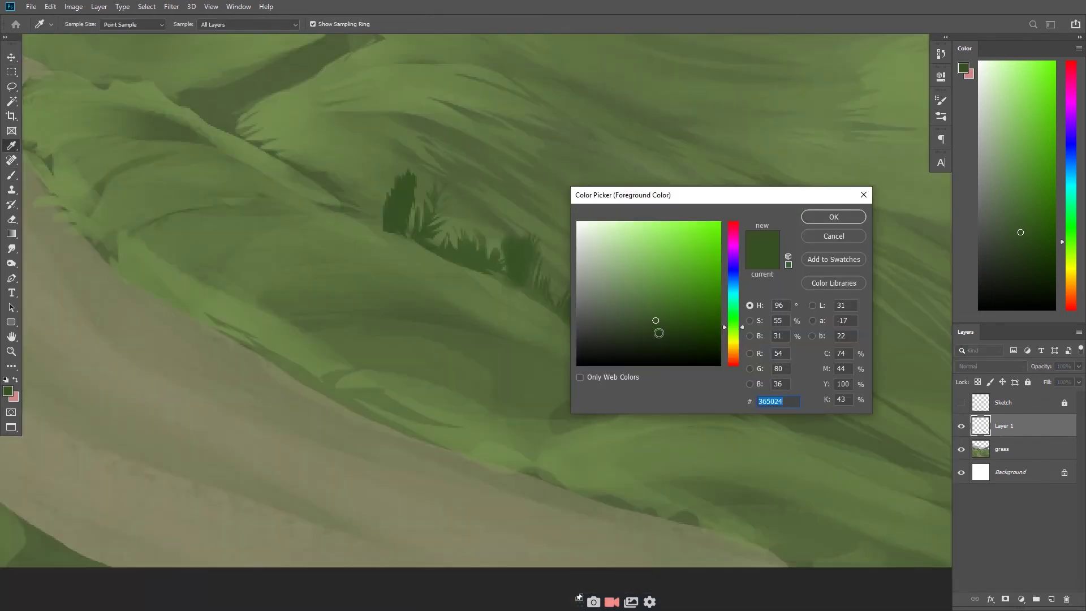
key("Return")
- Select the sketched grass tufts on the slope and give them the dark green
key("l")
key("m")
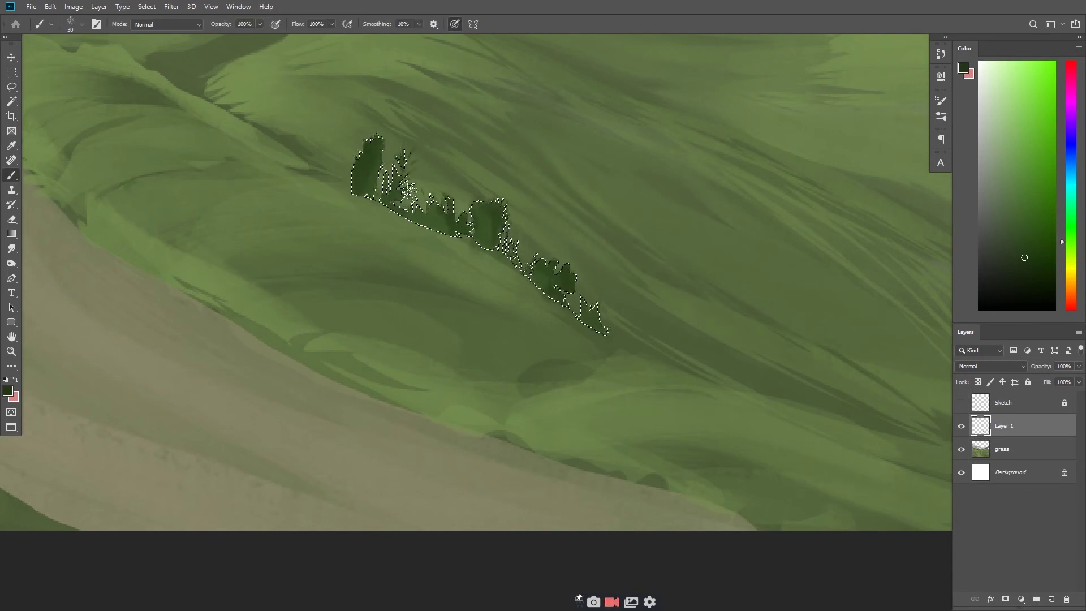
scroll(544, 333, "down", 3)
scroll(543, 332, "up", 3)
key("l")
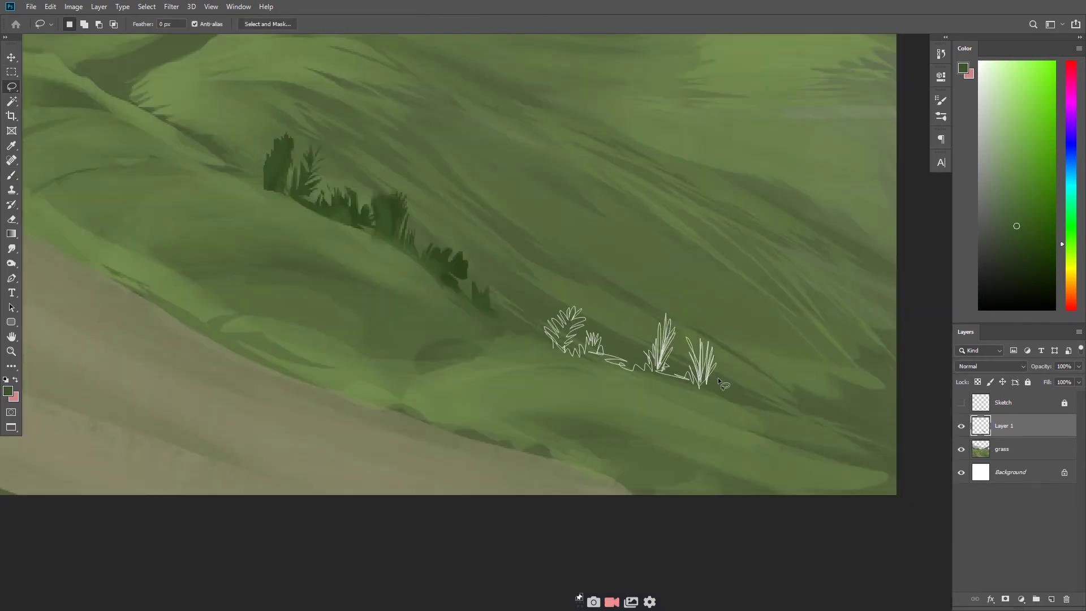
left_click_drag(699, 390, 576, 314)
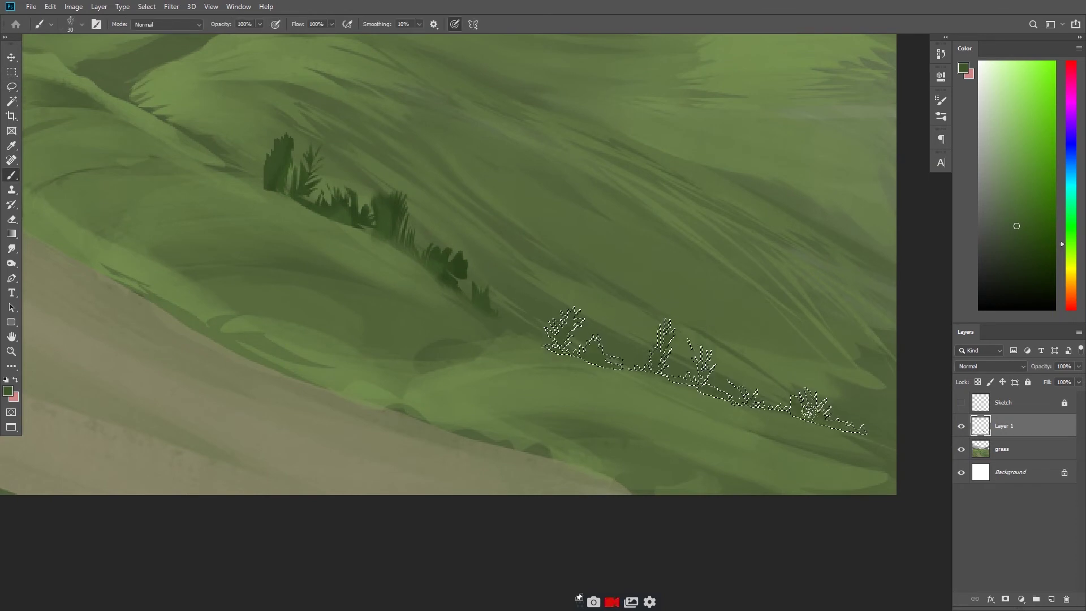
key("i")
left_click(833, 217)
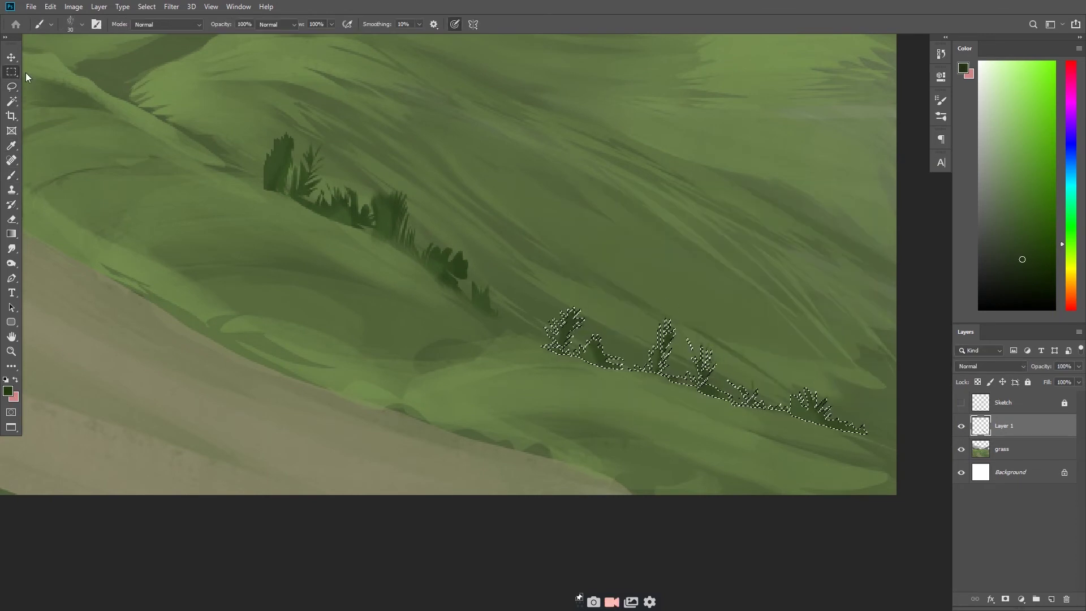
key("m")
scroll(619, 370, "down", 3)
scroll(618, 371, "up", 3)
scroll(565, 340, "up", 2)
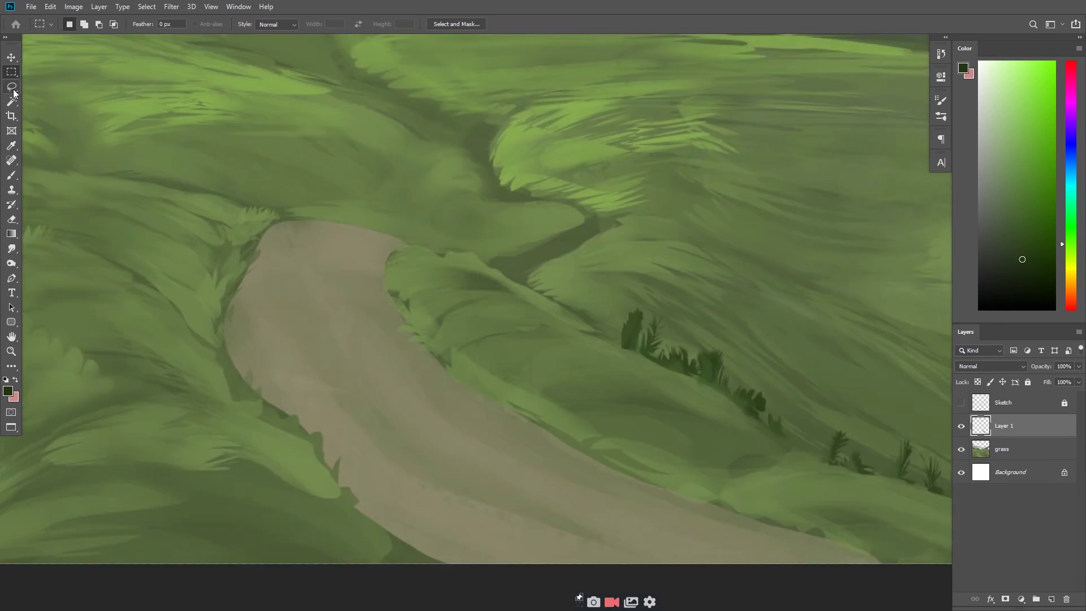
- Fill two more grass patches with dark green, then smudge the strokes on the grass layer
key("l")
left_click_drag(438, 249, 521, 221)
mouse_move(667, 257)
left_mouse_down()
mouse_move(680, 272)
mouse_move(609, 267)
mouse_move(628, 271)
left_mouse_up()
key("alt+BackSpace")
key("b")
key("ctrl+d")
key("r")
key("ctrl+0")
scroll(622, 314, "up", 2)
key("alt+bracketleft")
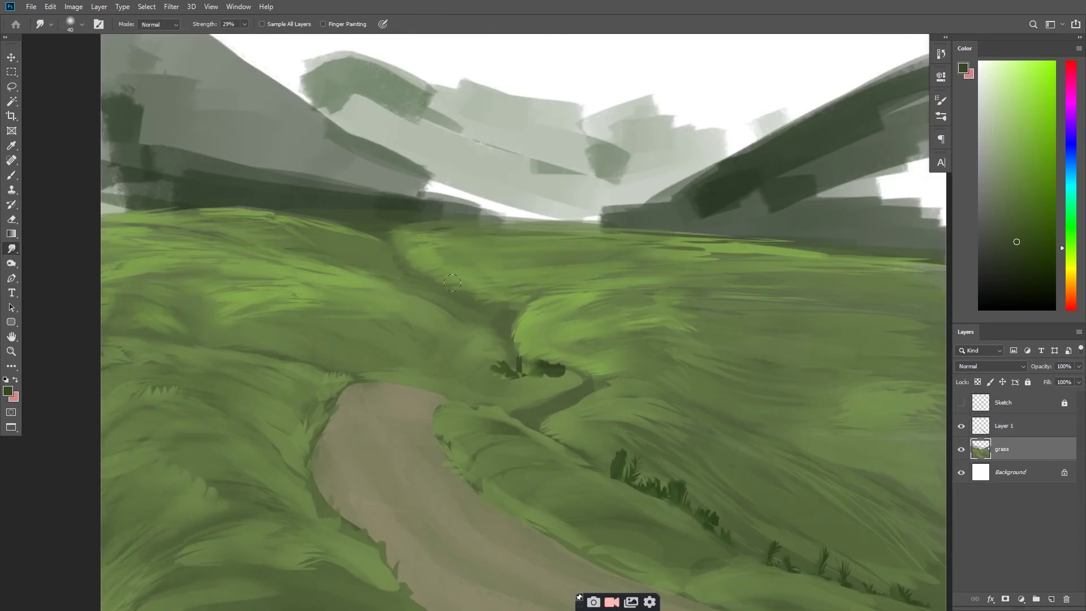
scroll(453, 283, "down", 2)
scroll(563, 330, "down", 3)
- Lasso a thin trail winding from the bushes and sample the road's tan colour
key("l")
left_click_drag(603, 225, 554, 254)
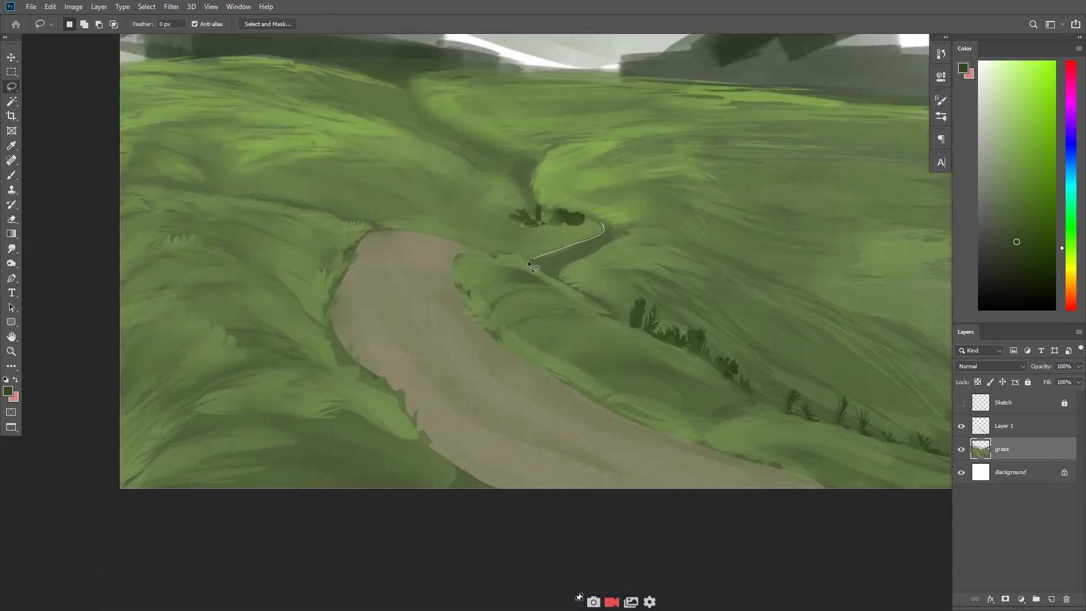
left_click_drag(626, 232, 592, 218)
key("b")
left_click(392, 368, "alt")
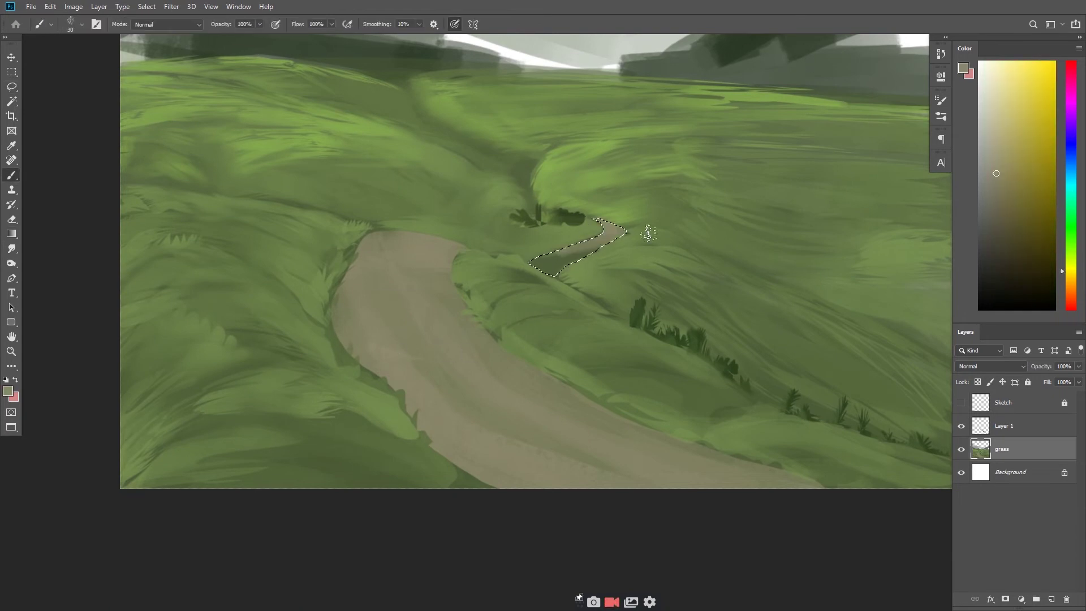
- Extend the tan trail up the valley and add a second trail across the hillside
key("l")
left_click_drag(527, 166, 548, 210)
left_click_drag(503, 175, 503, 176)
mouse_move(458, 146)
left_mouse_down()
mouse_move(443, 209)
mouse_move(411, 186)
mouse_move(388, 198)
left_mouse_up()
scroll(411, 191, "up", 2)
left_click_drag(635, 230, 635, 232)
scroll(635, 232, "down", 3)
scroll(591, 337, "up", 2)
left_click_drag(670, 312, 591, 337)
key("m")
- Paint a grass patch at the left edge bright green
scroll(289, 204, "left", 4)
left_click_drag(274, 313, 350, 315)
mouse_move(276, 337)
left_mouse_down()
mouse_move(273, 328)
mouse_move(350, 328)
mouse_move(359, 339)
mouse_move(300, 364)
mouse_move(339, 362)
mouse_move(275, 367)
mouse_move(424, 396)
left_mouse_up()
key("b")
left_click(396, 294, "alt")
key("l")
key("b")
- Paint another bright green grass patch
key("l")
key("b")
key("l")
key("b")
key("l")
key("b")
key("l")
- Paint a lower-left grass patch, smudge it, and check the whole painting
mouse_move(365, 369)
left_mouse_down()
mouse_move(341, 402)
mouse_move(362, 370)
mouse_move(317, 405)
left_mouse_up()
key("r")
key("l")
key("r")
key("ctrl+d")
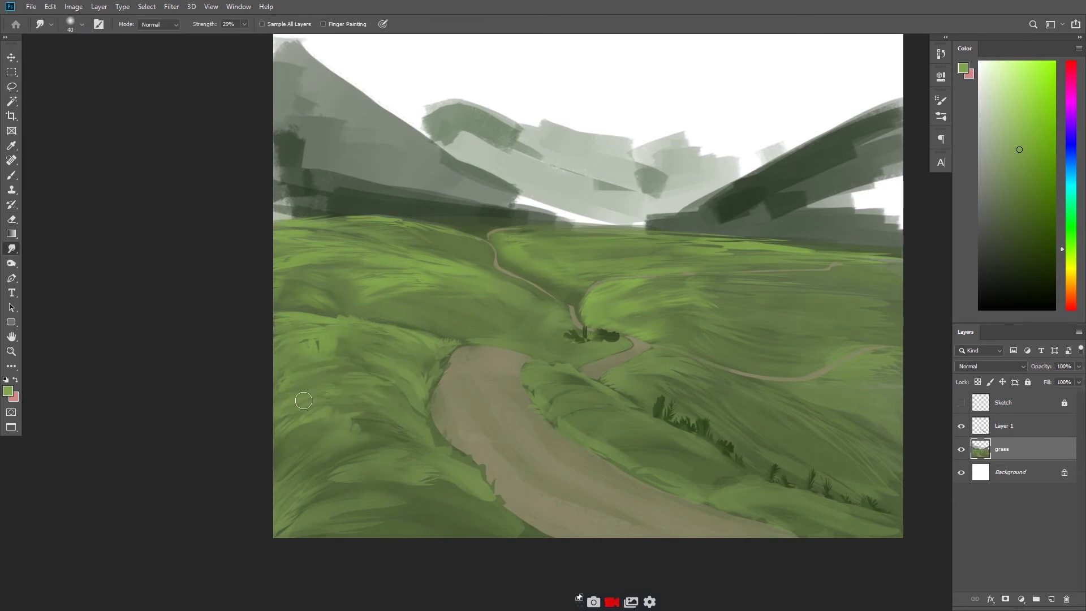
key("ctrl+minus")
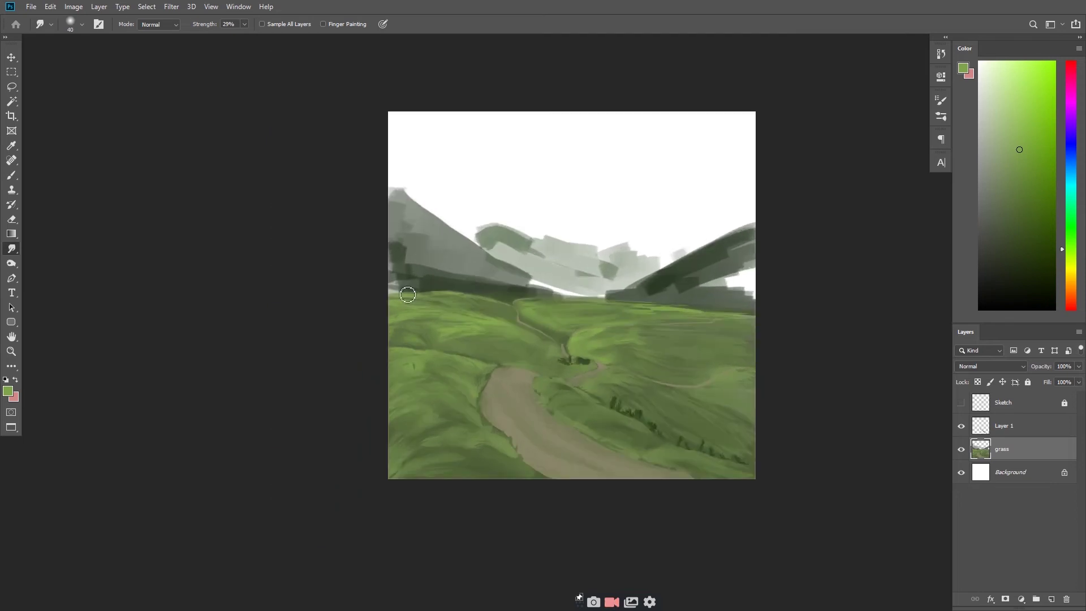
key("ctrl+plus")
- Shade the right hillside by filling it with a darker green
key("l")
left_click_drag(818, 367, 575, 307)
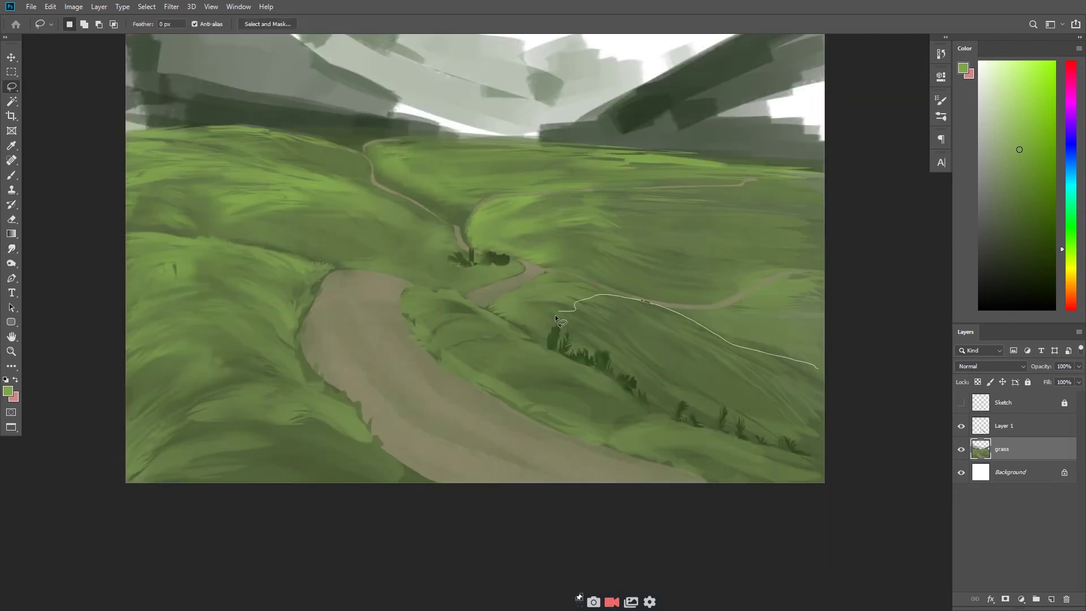
left_click(963, 68)
left_click(834, 215)
key("alt+BackSpace")
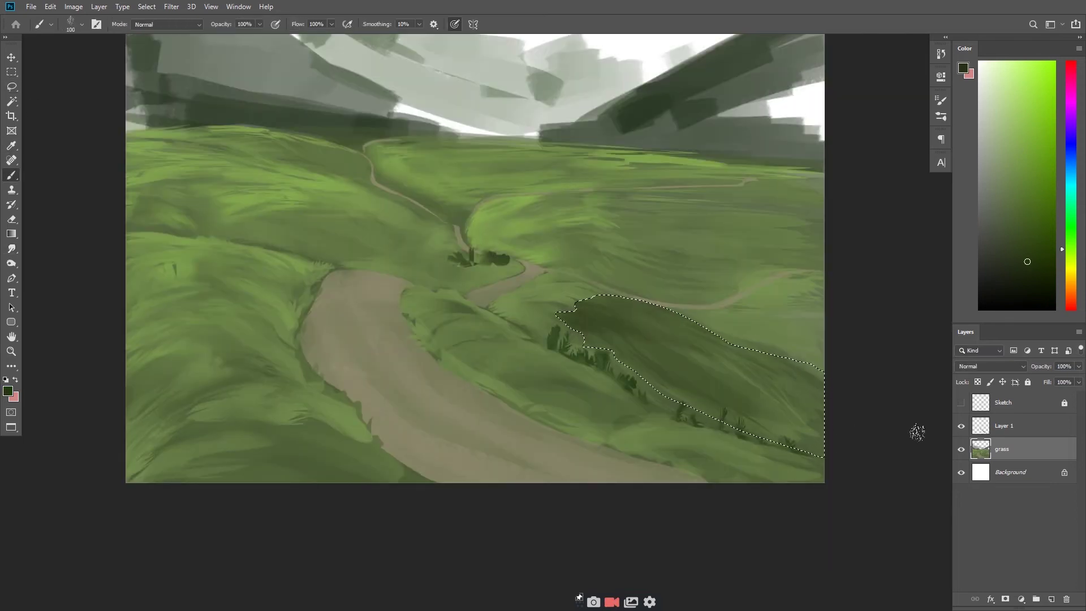
key("ctrl+minus")
key("m")
key("ctrl+plus")
key("r")
- Fill a light-green grass highlight on the left hill
key("ctrl+minus")
key("ctrl+minus")
key("ctrl+minus")
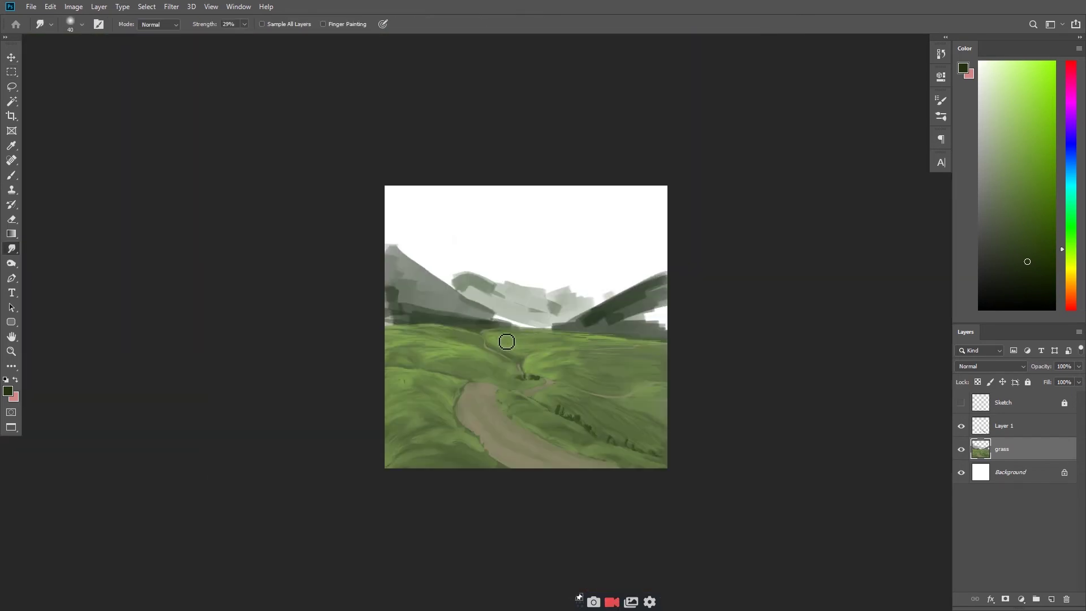
key("ctrl+plus")
key("ctrl+plus")
key("ctrl+plus")
key("ctrl+minus")
key("l")
left_click_drag(461, 241, 300, 268)
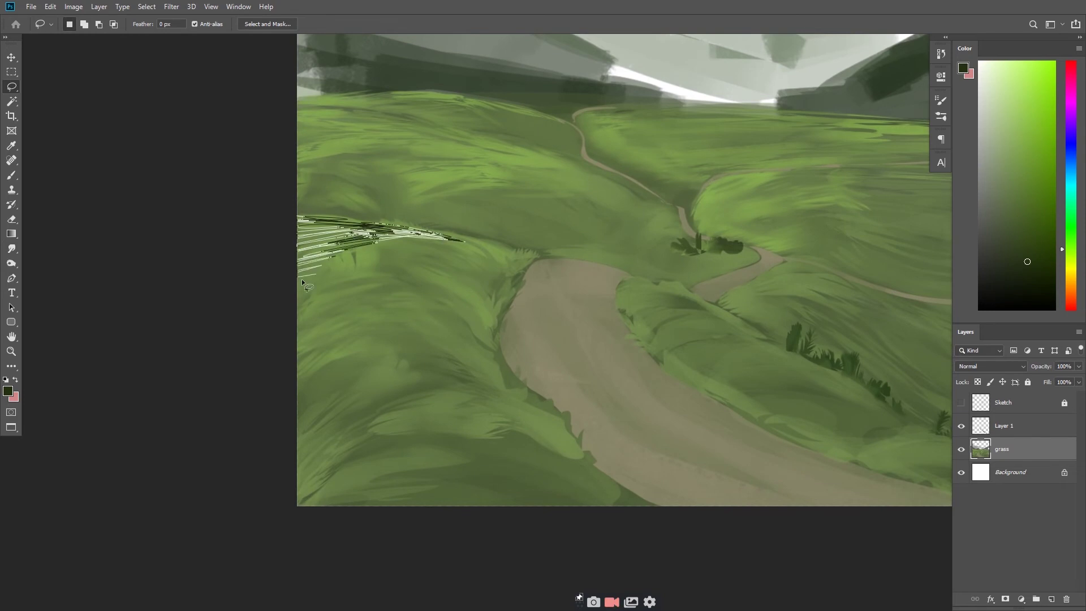
left_click(649, 272)
key("Return")
key("alt+BackSpace")
- Add a second light-green highlight strip and smudge it into the grass
left_click_drag(391, 272, 327, 315)
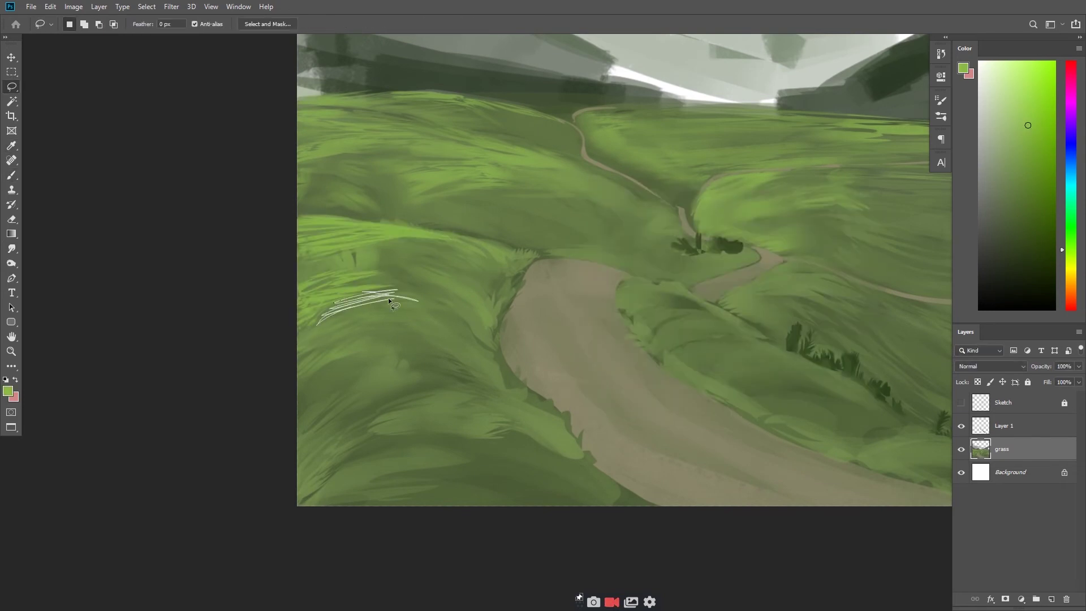
left_click_drag(398, 290, 317, 339)
key("alt+BackSpace")
key("ctrl+d")
key("r")
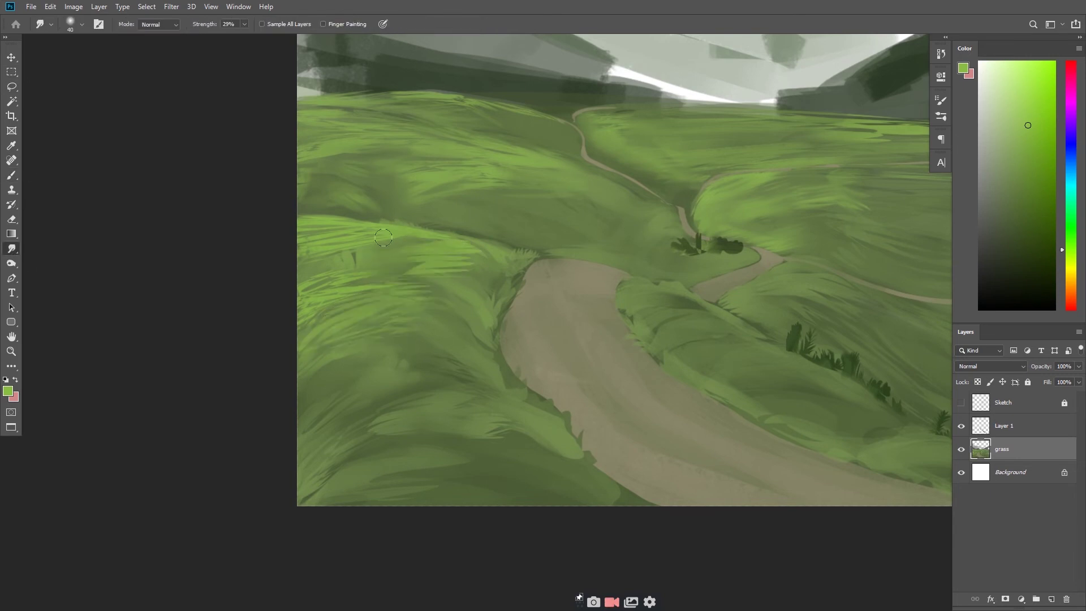
scroll(312, 320, "down", 3)
scroll(577, 343, "up", 3)
- Fill light-green patches near the path and at the lower right
key("l")
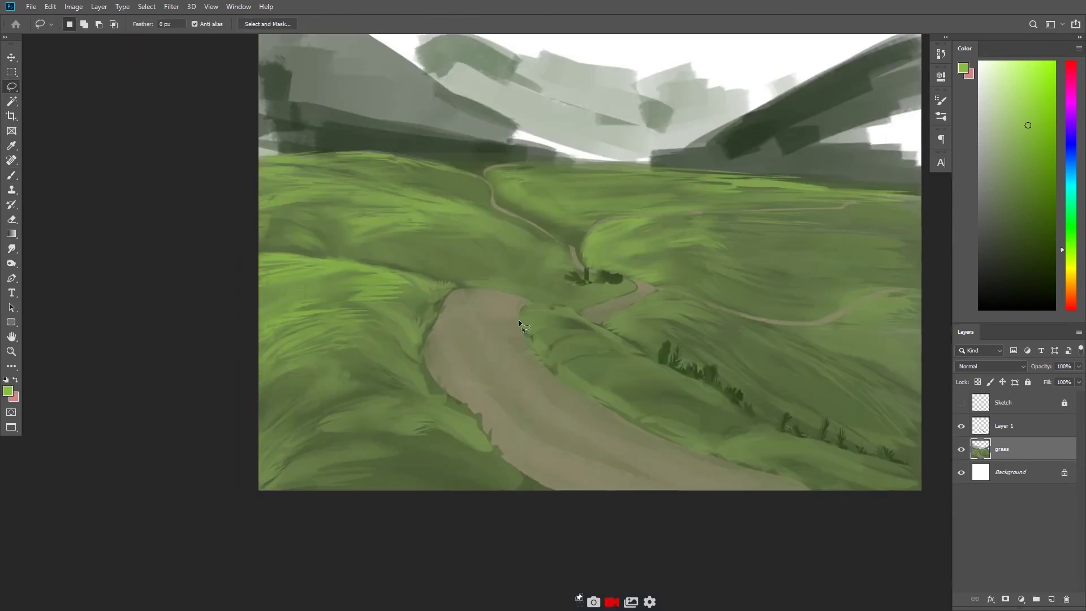
mouse_move(540, 321)
left_mouse_down()
mouse_move(636, 385)
mouse_move(582, 362)
mouse_move(475, 262)
left_mouse_up()
key("alt+BackSpace")
key("ctrl+d")
key("alt+BackSpace")
key("ctrl+d")
mouse_move(608, 334)
left_mouse_down()
mouse_move(673, 339)
mouse_move(600, 327)
left_mouse_up()
key("alt+BackSpace")
- Smudge the new light-green patches into the surrounding grass
key("r")
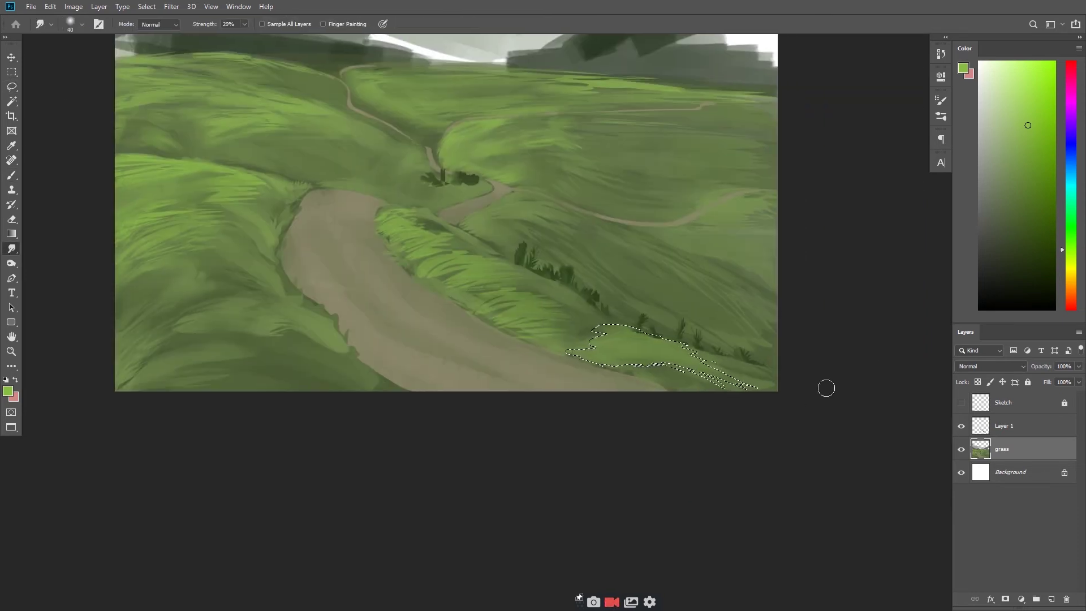
key("ctrl+d")
key("m")
key("r")
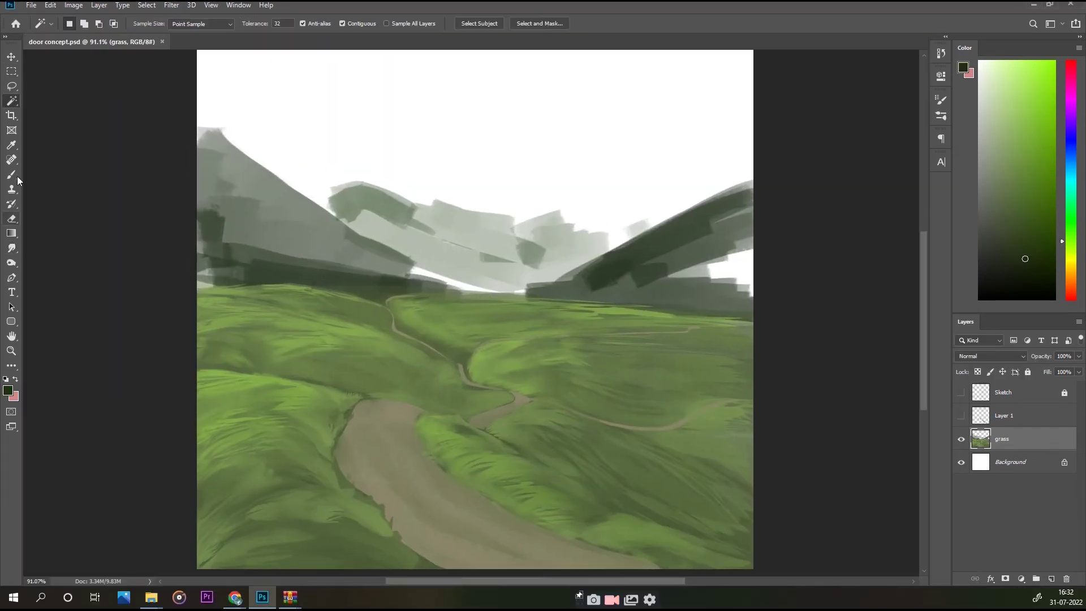
left_click(12, 174)
scroll(457, 411, "up", 3)
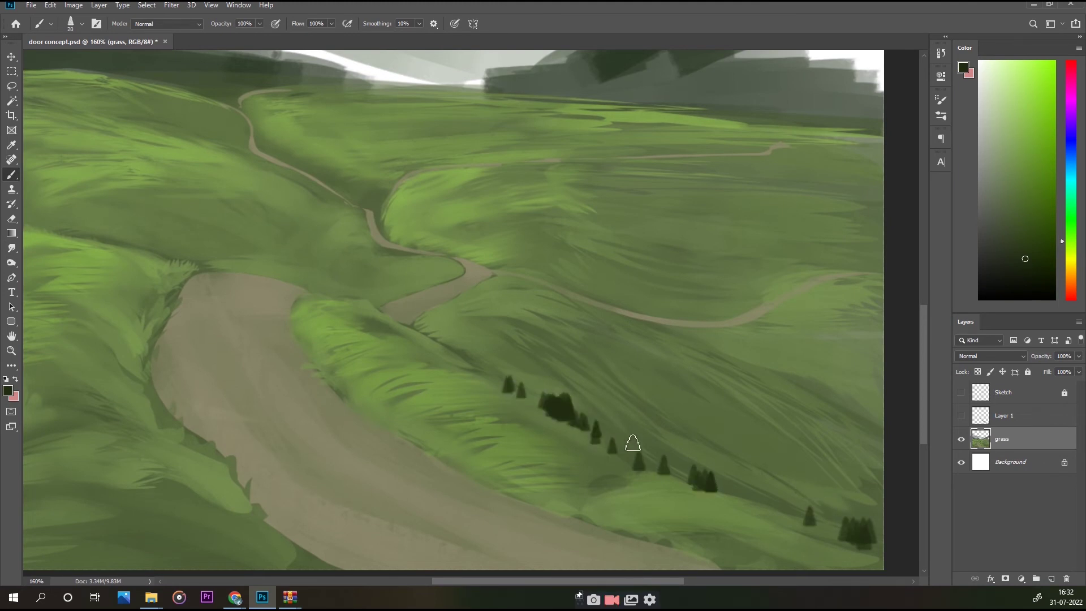
- Try smudging the grass and trees with the Smudge tool, then undo the stray smudge
scroll(620, 443, "down", 5)
scroll(676, 463, "up", 6)
key("F5")
mouse_move(362, 181)
left_mouse_down()
mouse_move(572, 352)
mouse_move(673, 408)
left_mouse_up()
key("ctrl+z")
- Brush small pine trees along the horizon, path bend and left slope, then add Layer 2 below grass
scroll(677, 408, "down", 1)
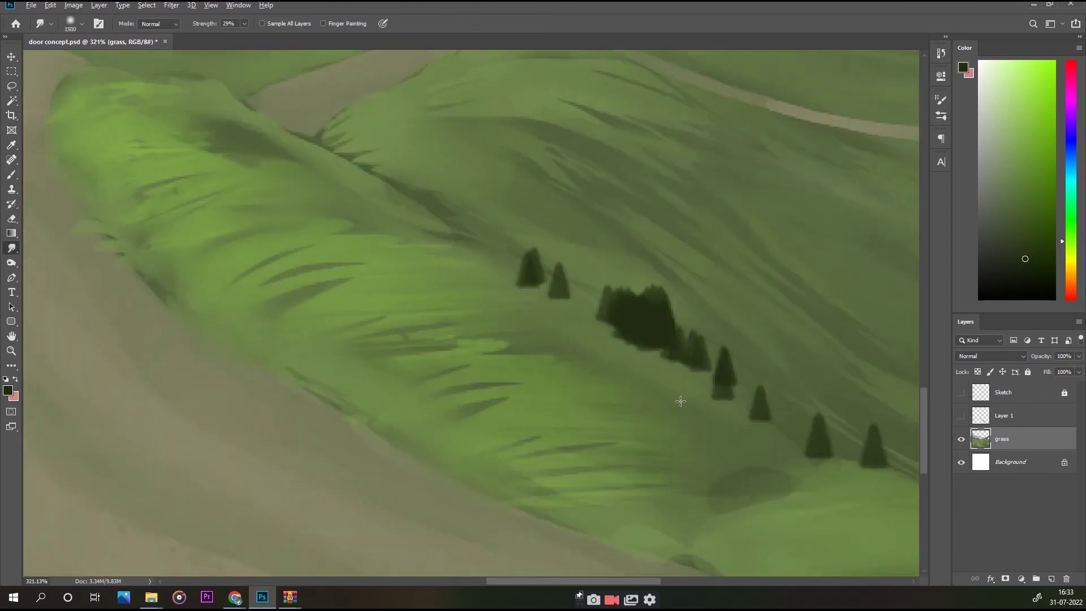
scroll(674, 403, "down", 5)
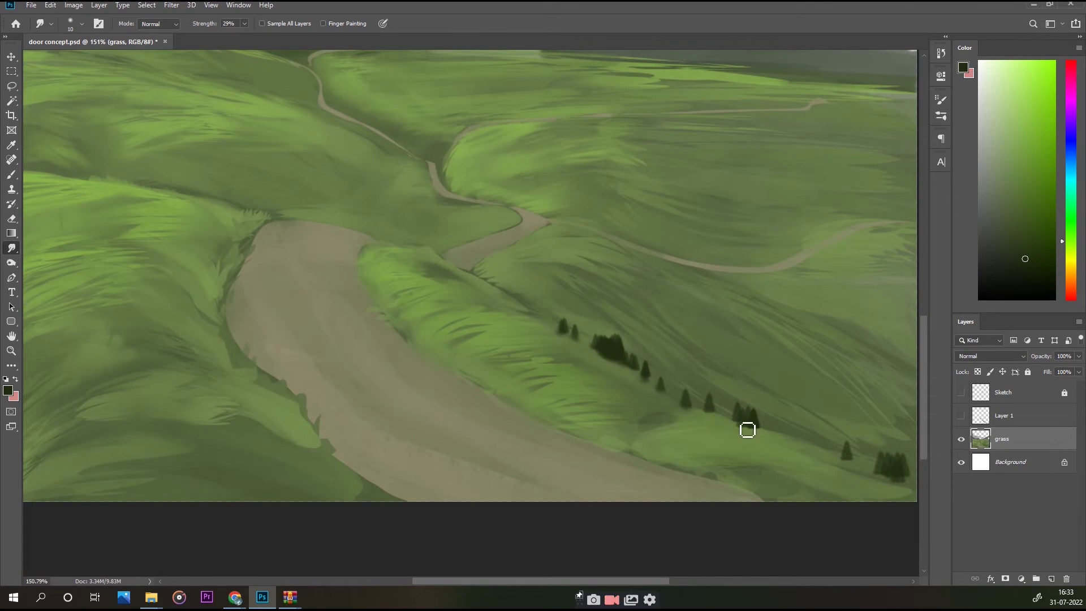
key("b")
scroll(508, 418, "down", 1)
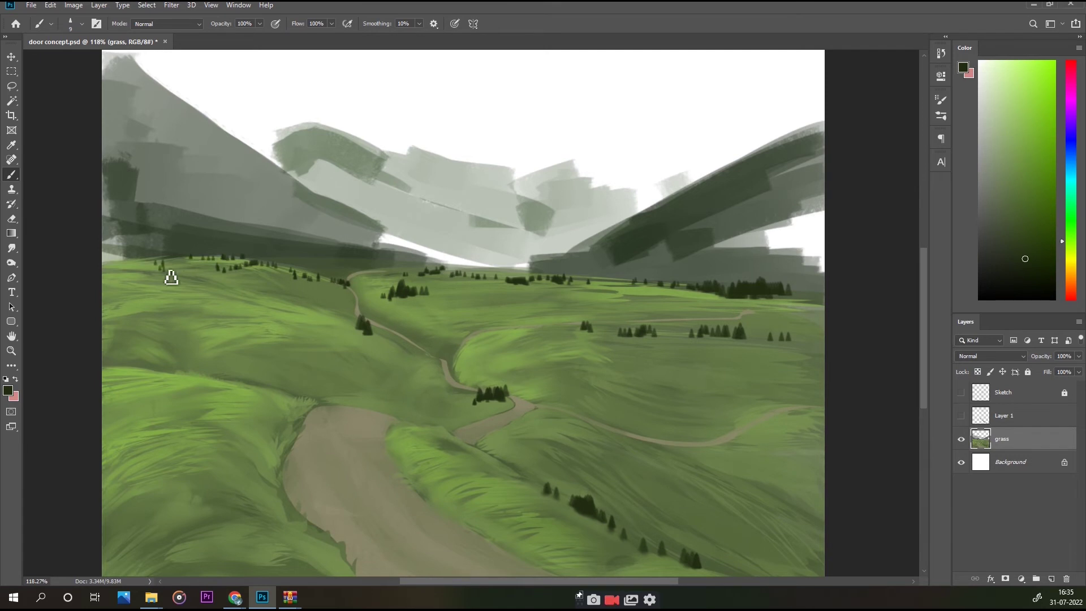
scroll(545, 413, "down", 3)
scroll(345, 374, "up", 2)
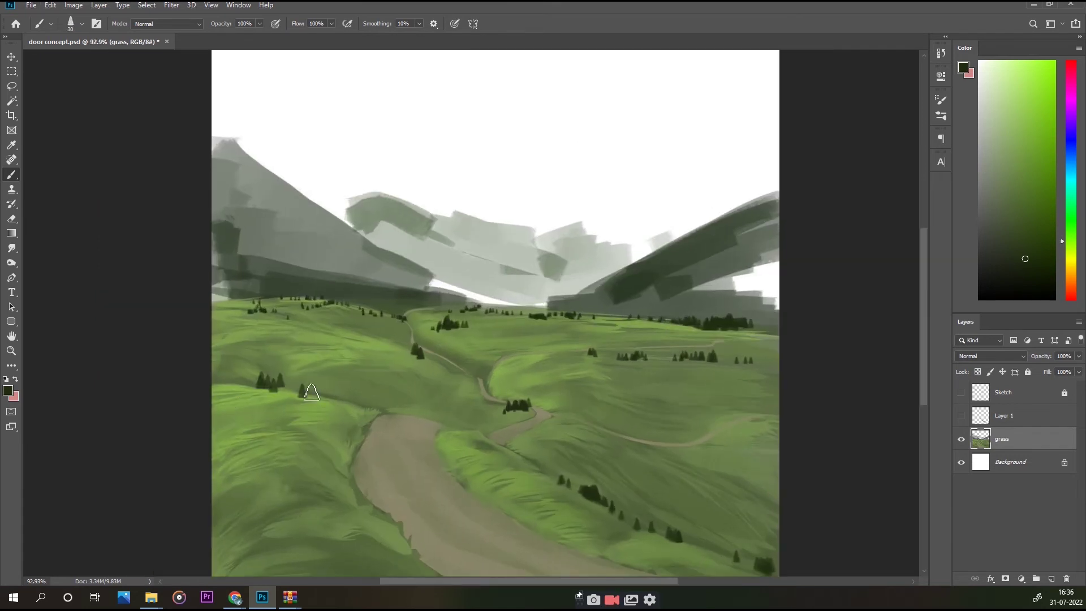
scroll(679, 396, "right", 1)
left_click(1051, 578, "ctrl")
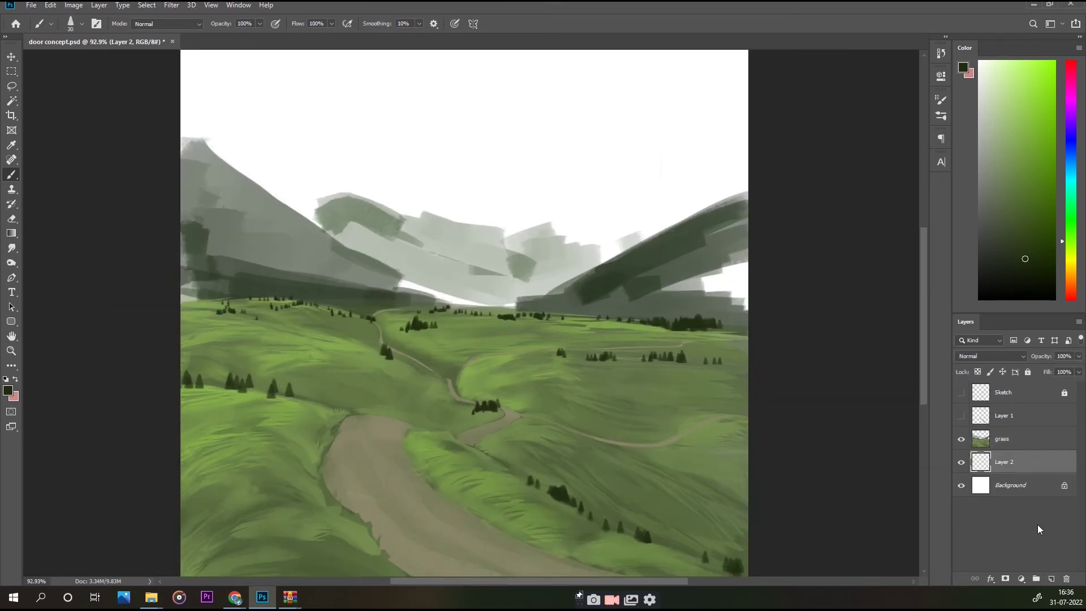
- Paint dark strokes along the horizon band and make the left hill solid dark green
scroll(463, 307, "up", 1)
mouse_move(359, 315)
left_mouse_down()
mouse_move(279, 311)
mouse_move(467, 327)
mouse_move(493, 310)
left_mouse_up()
key("bracketright")
key("bracketright")
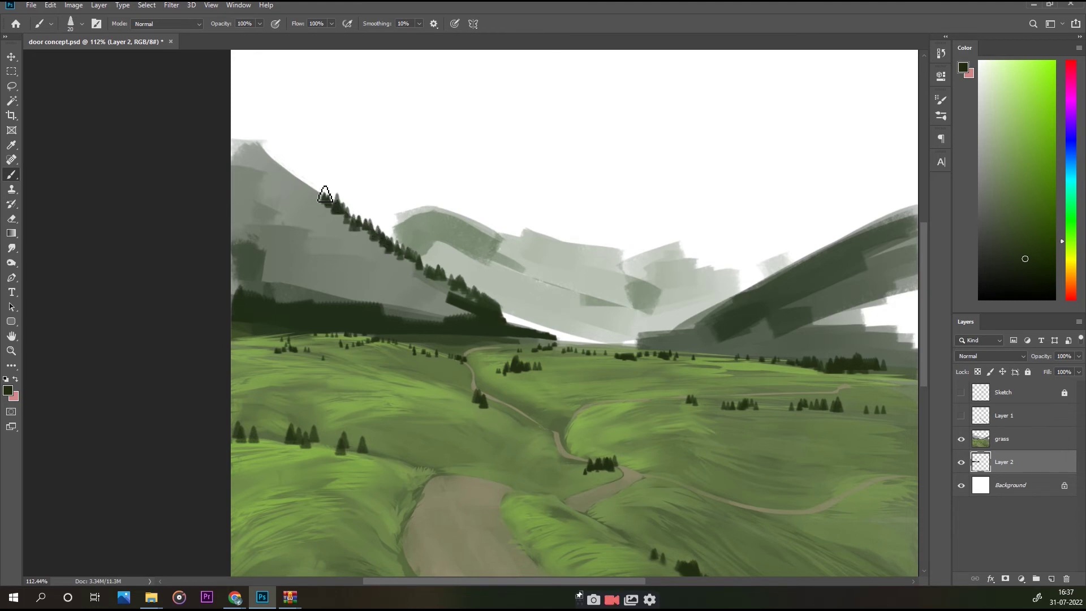
key("bracketright")
key("bracketright")
mouse_move(259, 160)
left_mouse_down()
mouse_move(305, 215)
mouse_move(345, 227)
left_mouse_up()
mouse_move(237, 271)
left_mouse_down()
mouse_move(373, 305)
mouse_move(439, 283)
left_mouse_up()
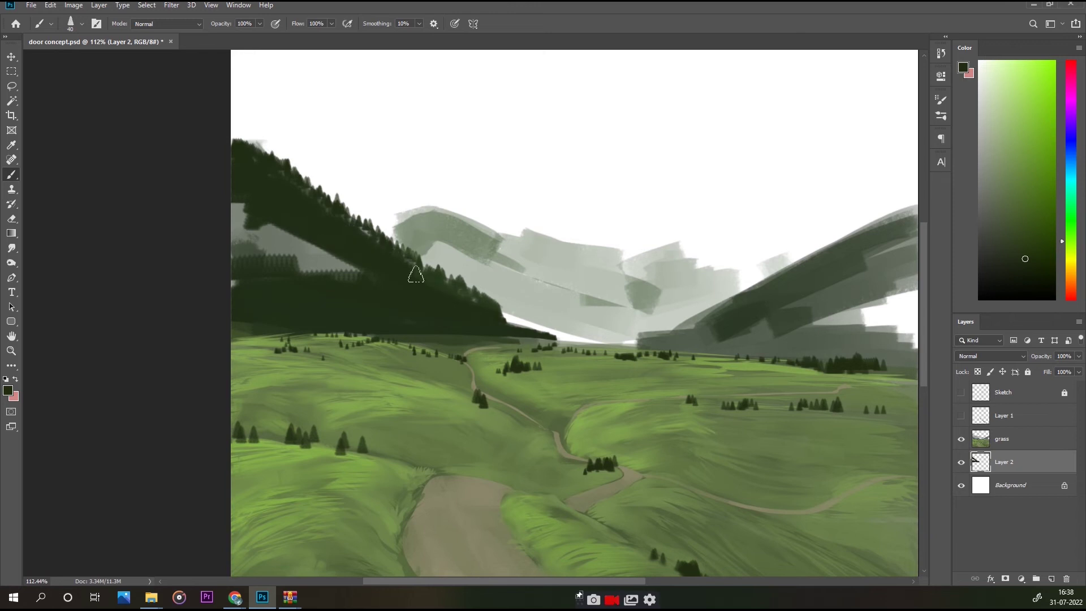
left_click_drag(336, 218, 238, 265)
left_click_drag(367, 266, 241, 310)
- On Layer 2, paint pine trees on the right ridge and darken the streaky right hillside solid
key("alt+bracketright")
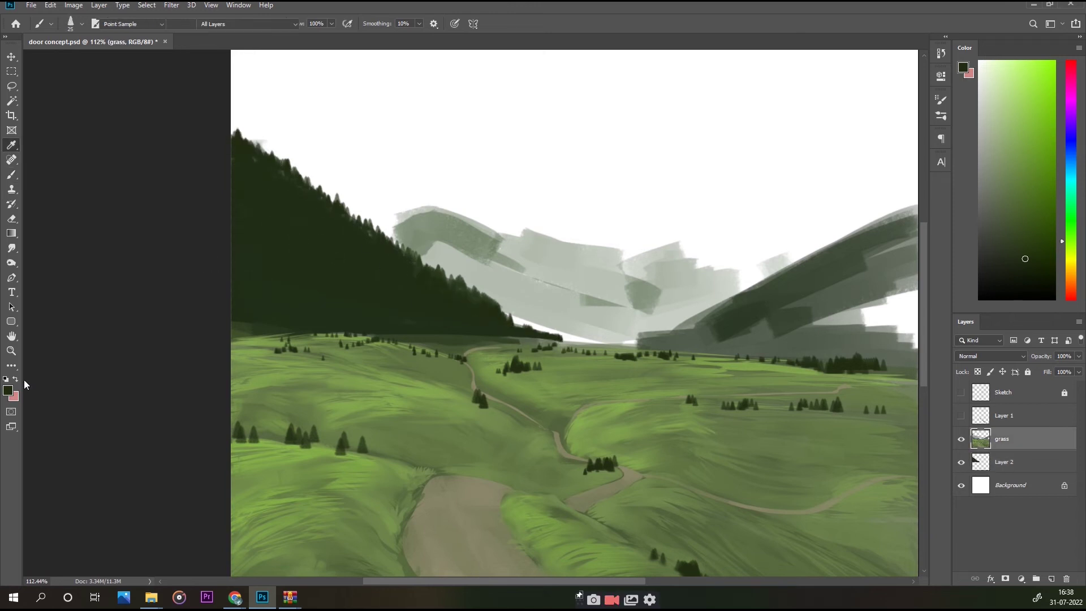
key("alt+bracketleft")
key("4")
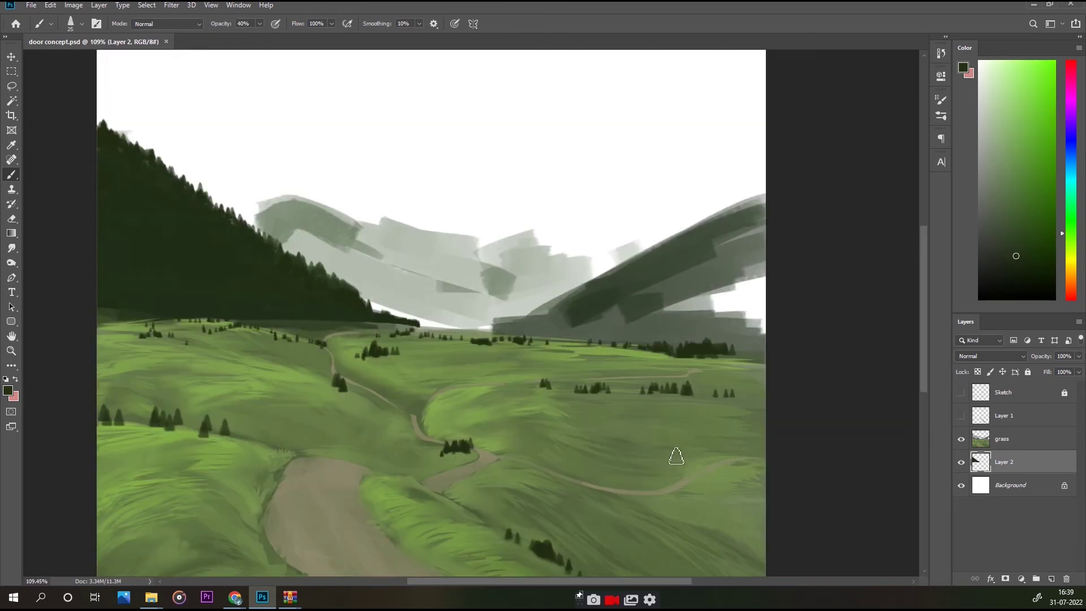
key("0")
key("bracketleft")
key("bracketleft")
key("bracketleft")
left_click_drag(520, 314, 480, 329)
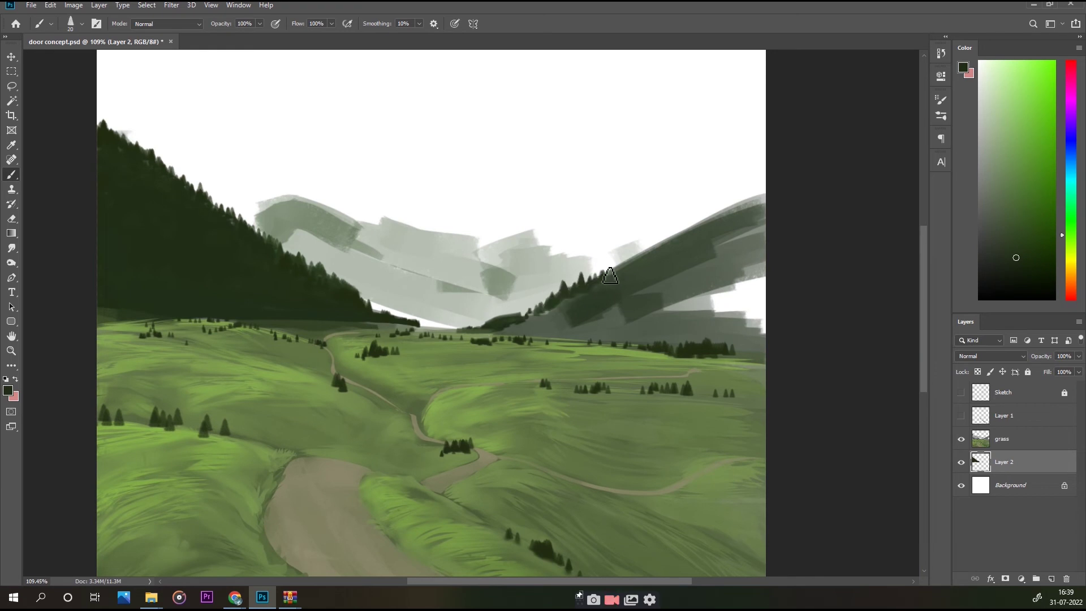
mouse_move(642, 255)
left_mouse_down()
mouse_move(751, 208)
mouse_move(722, 214)
left_mouse_up()
key("bracketright")
mouse_move(678, 240)
left_mouse_down()
mouse_move(715, 334)
mouse_move(512, 328)
left_mouse_up()
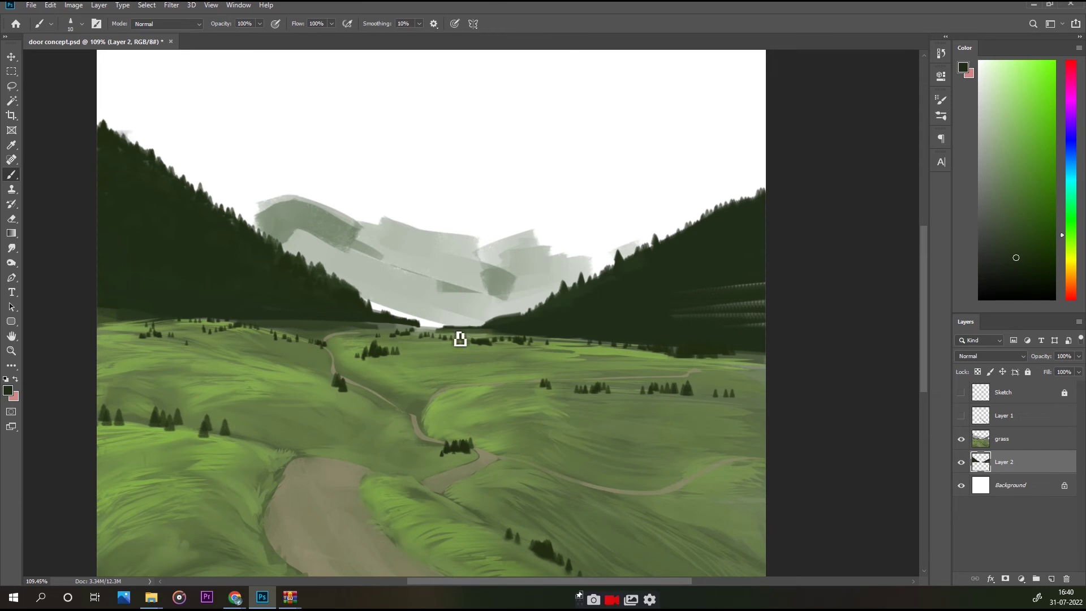
left_click_drag(766, 327, 673, 317)
- Confirm the dark green colour and add a new Layer 3 just above the background
left_click(8, 390)
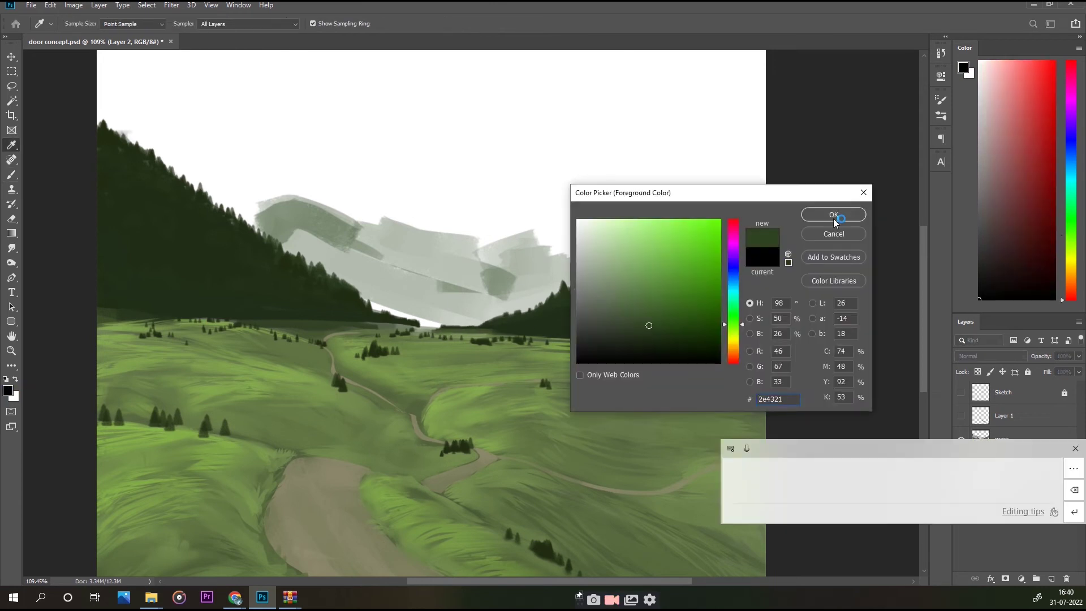
key("Return")
key("alt+bracketright")
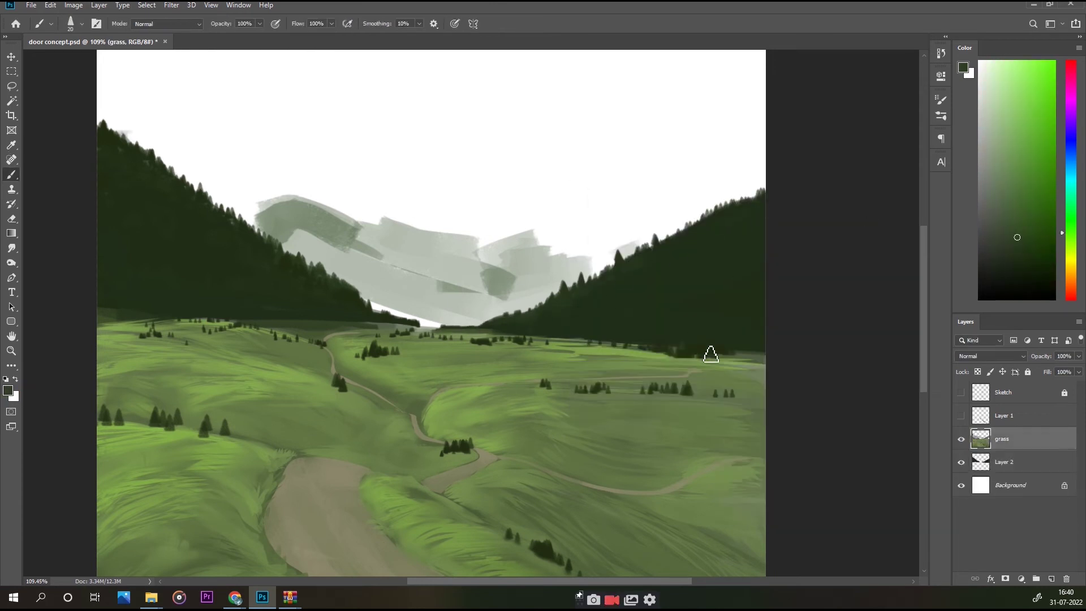
scroll(721, 355, "down", 5)
scroll(494, 363, "up", 4)
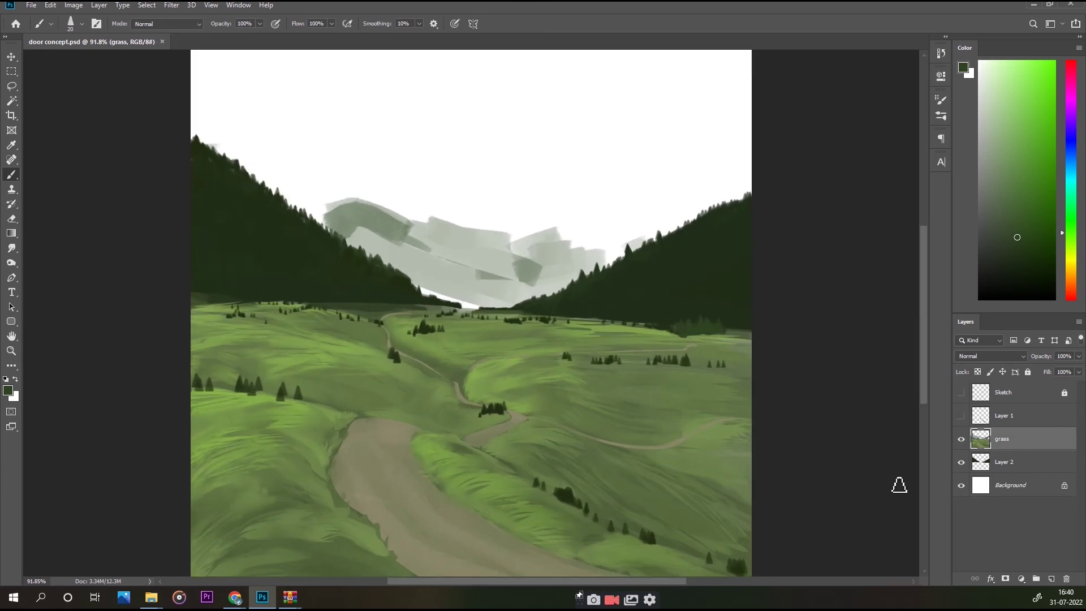
key("ctrl+shift+alt+n")
left_click(8, 390)
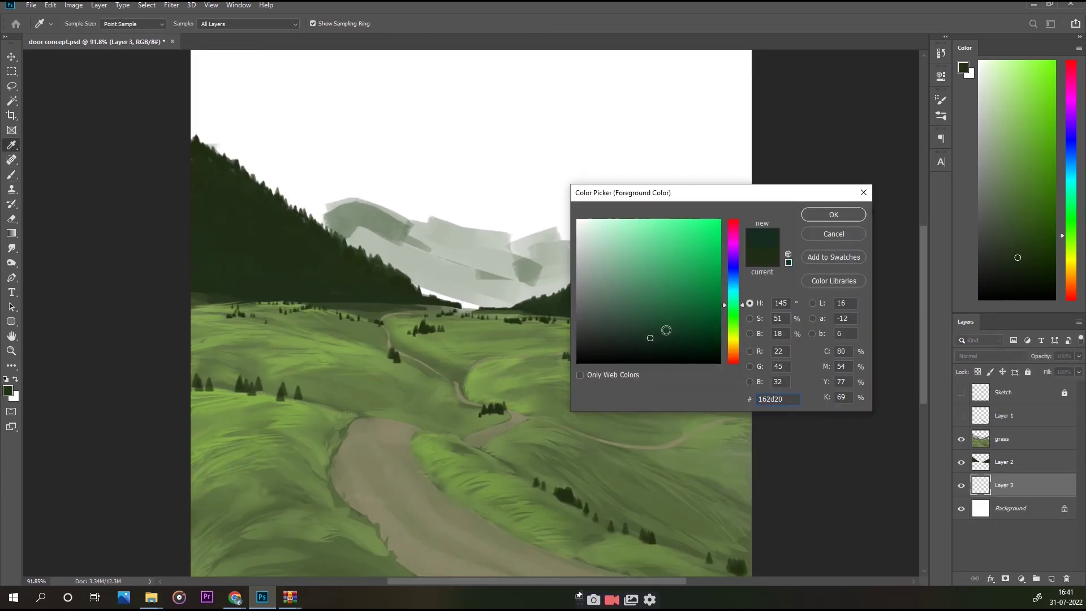
- Brush dark teal (1e412f) hills across the distant valley, then darken the foreground colour slightly
key("Return")
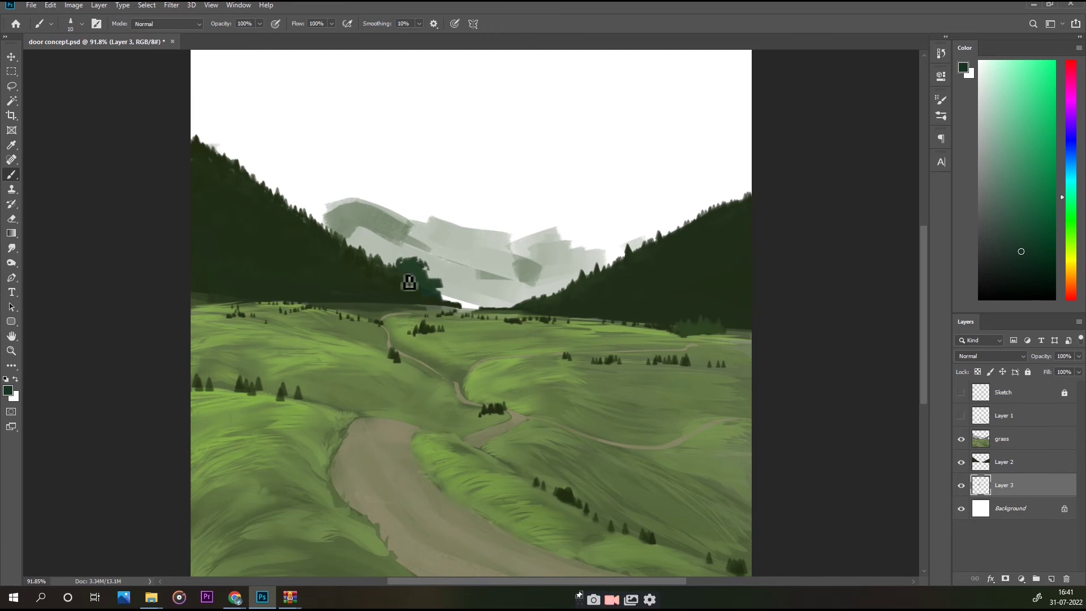
scroll(434, 278, "up", 1)
left_click(8, 390)
left_click(406, 285)
key("Return")
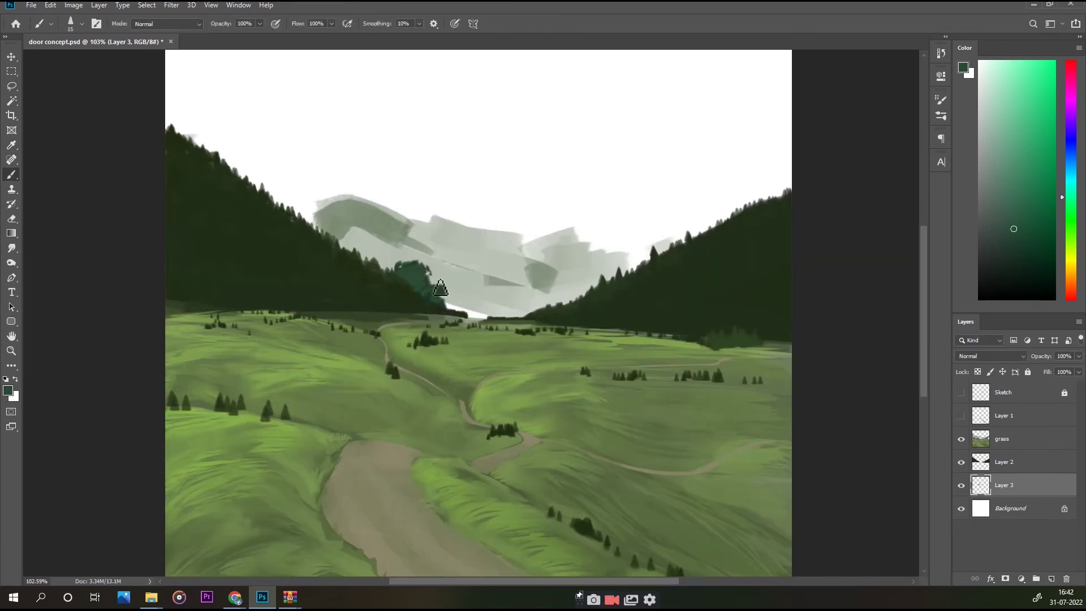
left_click_drag(519, 292, 577, 269)
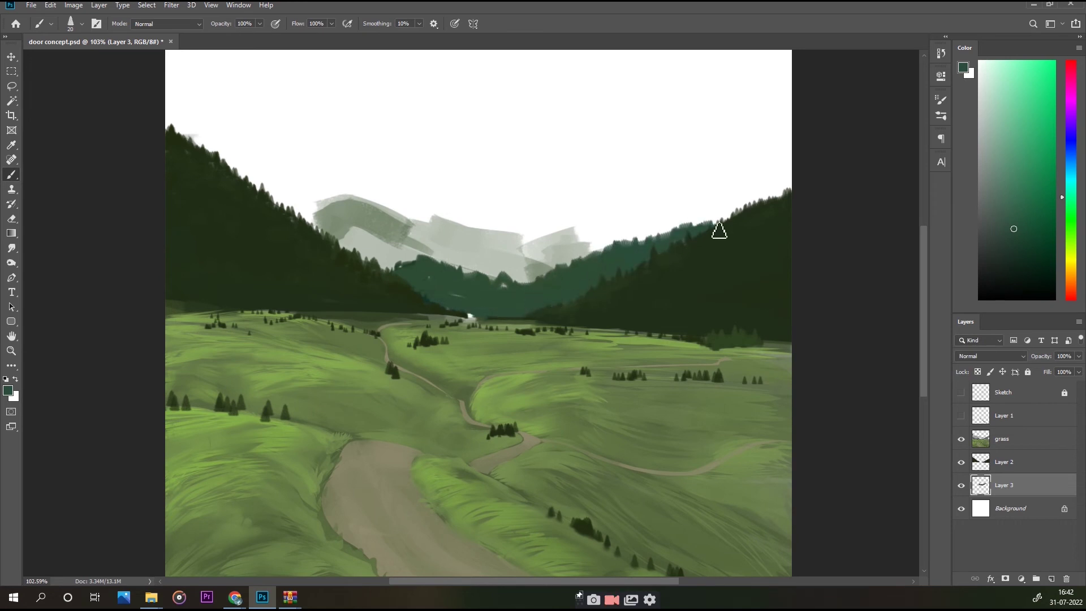
left_click(8, 390)
left_click(636, 313)
key("Return")
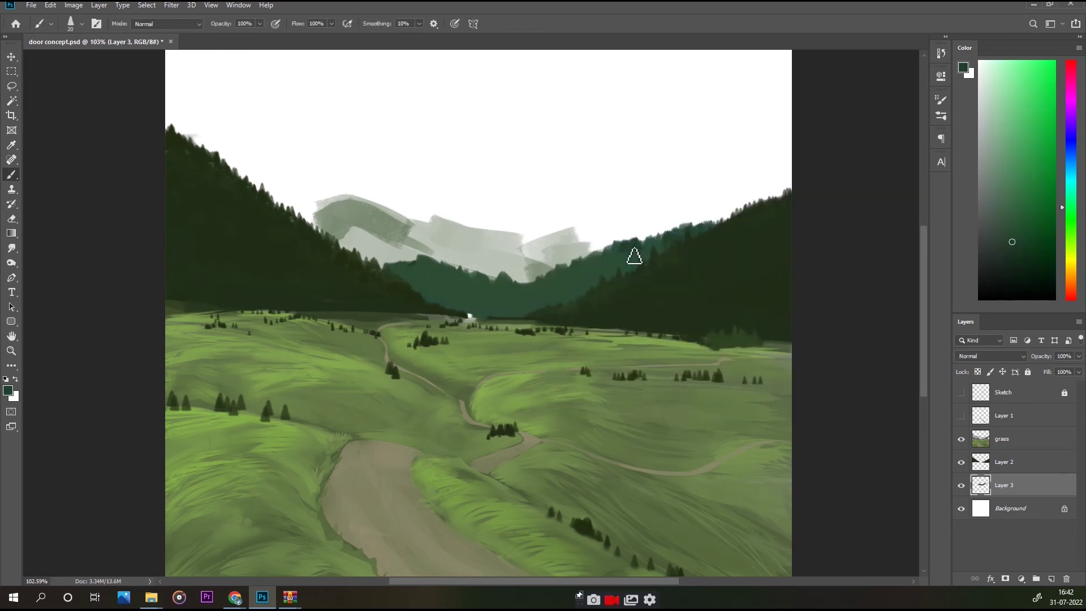
key("r")
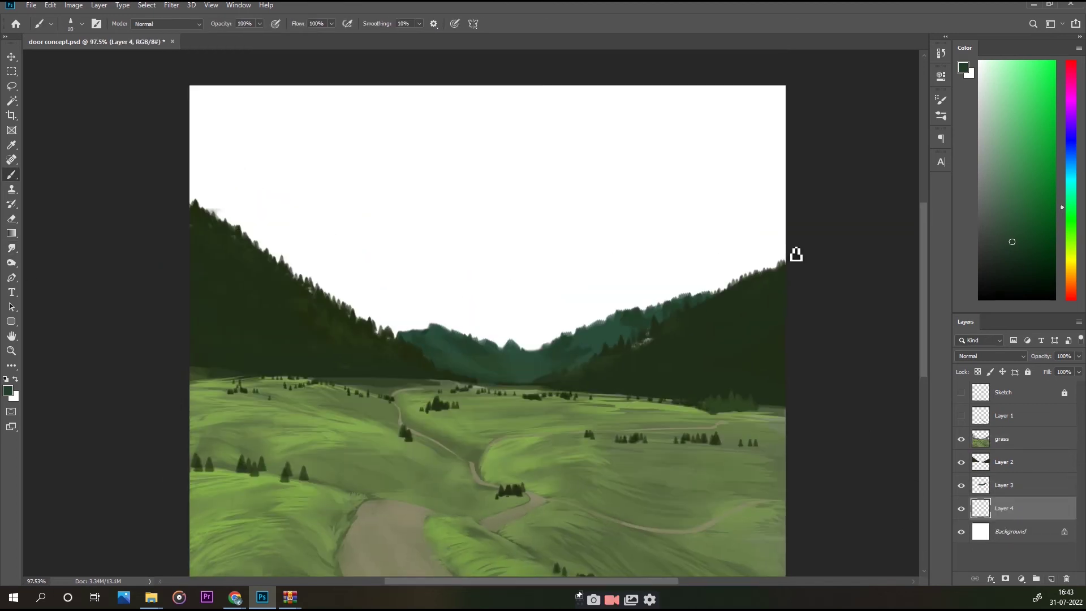
- Choose a 70 px textured brush from the brush presets
left_click(941, 116)
scroll(780, 291, "up", 3)
scroll(780, 292, "up", 3)
left_click(708, 249)
scroll(809, 254, "down", 5)
left_click(848, 302)
left_click(235, 281)
- Lasso the jagged mountain silhouette and set the foreground colour to 7b716b
key("l")
left_click_drag(217, 224, 258, 209)
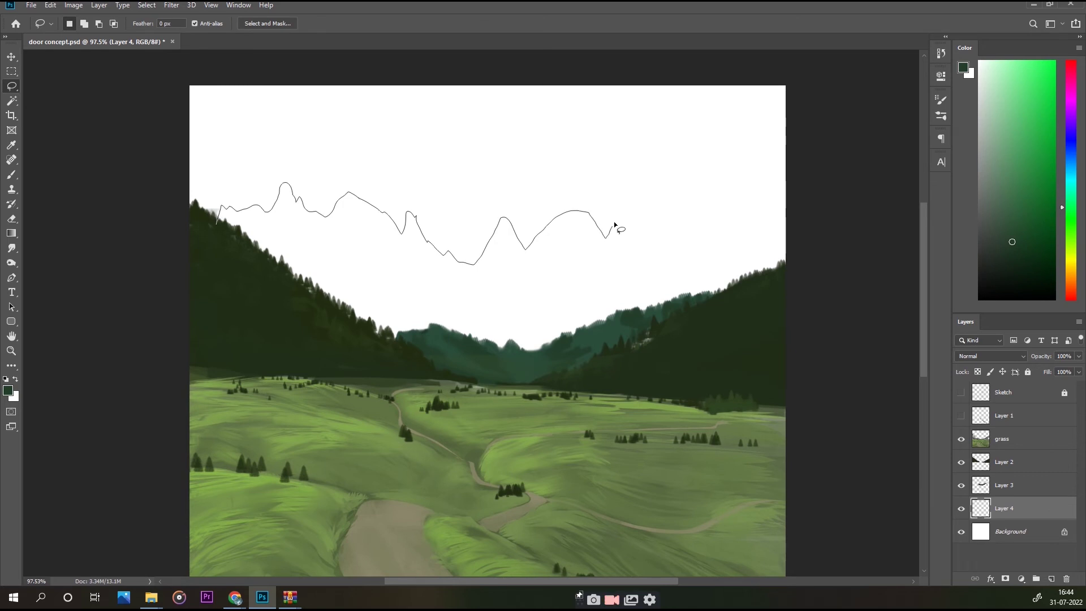
left_click_drag(803, 260, 216, 226)
key("b")
left_click_drag(294, 190, 282, 272)
mouse_move(266, 209)
left_mouse_down()
mouse_move(237, 231)
mouse_move(340, 283)
left_mouse_up()
left_click(8, 391)
type("7b716b")
left_click(834, 215)
- Fill the left, middle and right peaks inside the selection with even grey-brown rock
mouse_move(317, 203)
left_mouse_down()
mouse_move(418, 253)
mouse_move(458, 305)
left_mouse_up()
left_click_drag(395, 317, 735, 186)
left_click_drag(537, 217, 605, 237)
mouse_move(458, 316)
left_mouse_down()
mouse_move(723, 271)
mouse_move(746, 192)
left_mouse_up()
mouse_move(757, 215)
left_mouse_down()
mouse_move(226, 215)
mouse_move(605, 238)
left_mouse_up()
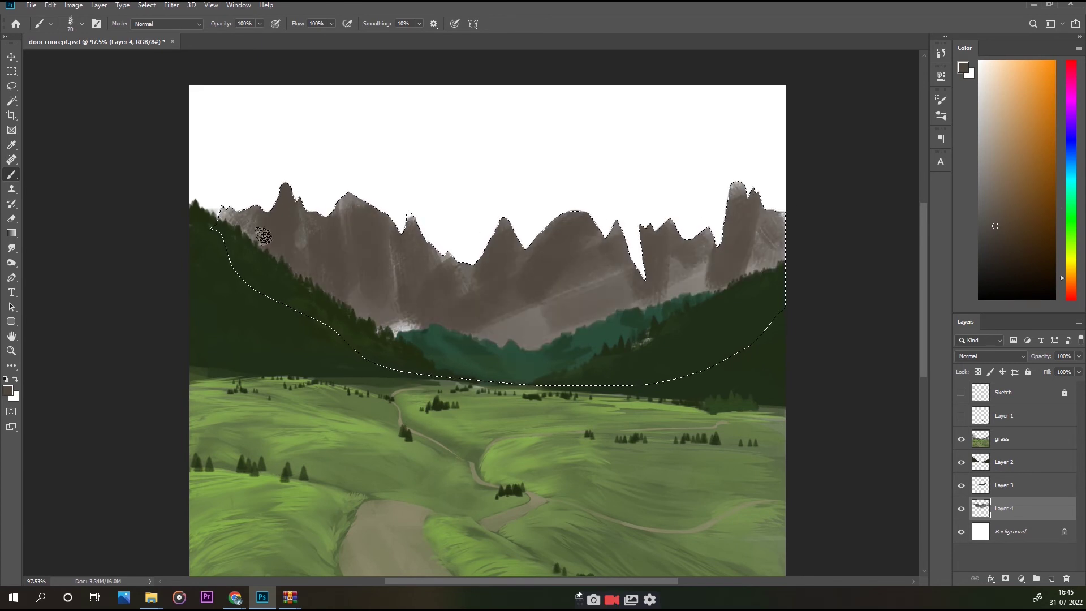
left_click_drag(712, 295, 583, 310)
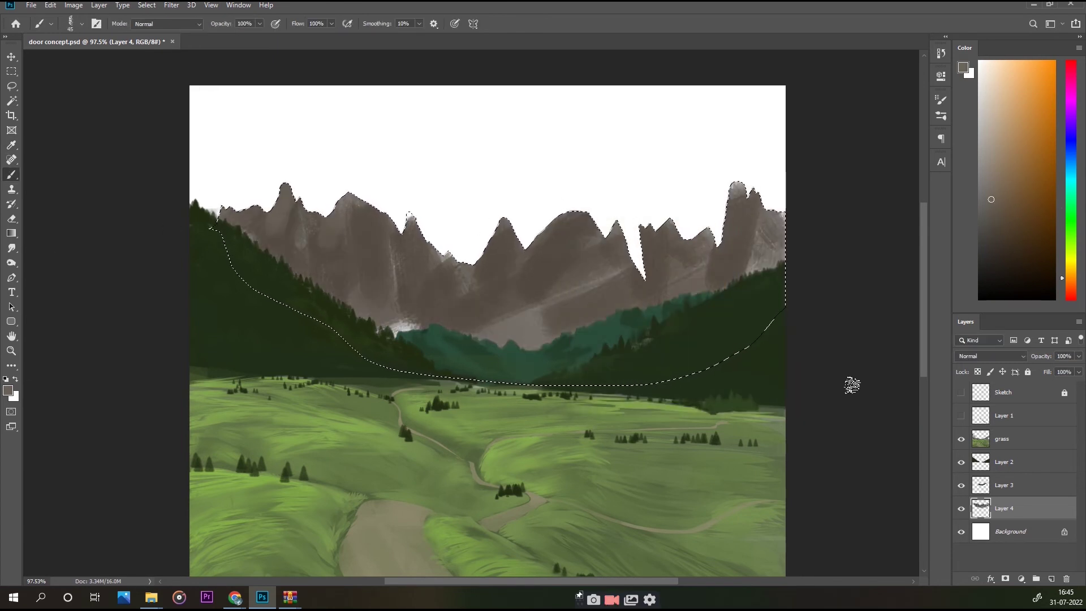
- Add a new layer clipped to the mountains, deselect, and outline a lit face on the left peak
key("ctrl+shift+alt+n")
key("ctrl+alt+g")
key("l")
key("ctrl+d")
key("b")
key("l")
left_click_drag(257, 207, 261, 212)
mouse_move(298, 199)
left_mouse_down()
mouse_move(287, 264)
mouse_move(328, 297)
left_mouse_up()
- Lasso and paint lighter sunlit faces on the left and central peaks
left_click_drag(383, 204, 369, 303)
key("b")
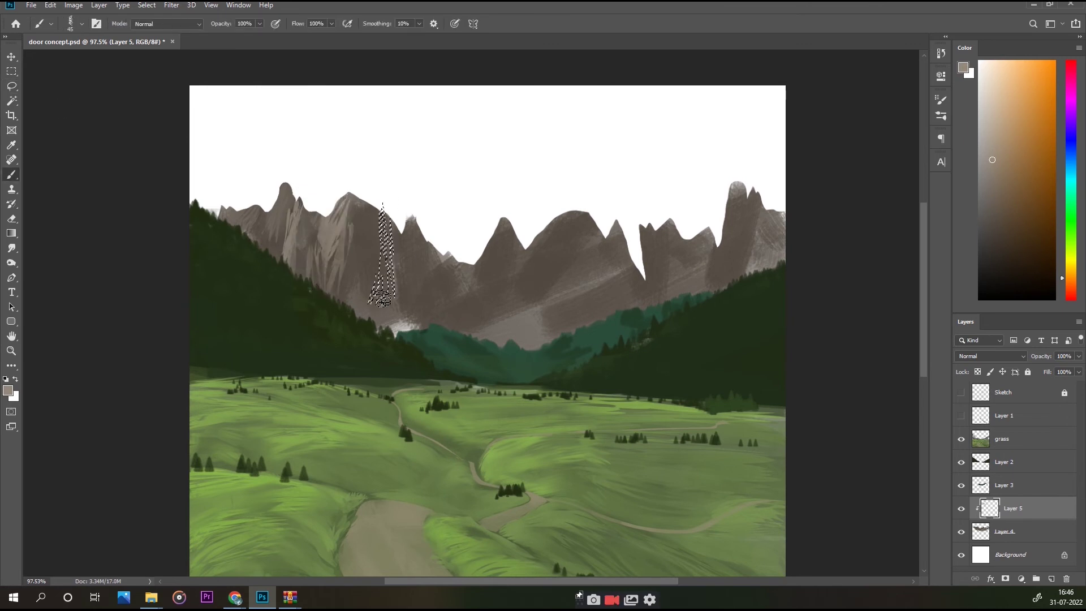
left_click_drag(449, 251, 411, 322)
key("l")
left_click_drag(520, 207, 486, 315)
left_click_drag(582, 217, 487, 322)
key("b")
left_click_drag(555, 237, 470, 328)
key("l")
mouse_move(585, 213)
left_mouse_down()
mouse_move(568, 304)
mouse_move(585, 214)
mouse_move(543, 317)
left_mouse_up()
key("b")
key("l")
left_click_drag(621, 229, 597, 302)
- Lasso and lighten the sunlit faces of the remaining peaks toward the right
key("b")
key("l")
left_click_drag(642, 226, 664, 242)
mouse_move(620, 317)
left_mouse_down()
mouse_move(643, 226)
mouse_move(628, 316)
left_mouse_up()
key("b")
key("l")
left_click_drag(707, 221, 673, 294)
key("b")
left_click_drag(707, 227, 679, 288)
left_click_drag(735, 170, 707, 282)
key("l")
left_click_drag(781, 198, 752, 260)
key("b")
key("l")
mouse_move(277, 201)
left_mouse_down()
mouse_move(249, 238)
mouse_move(237, 215)
left_mouse_up()
key("b")
key("l")
- Pick a lighter rock colour and paint pale streaks on the lower central mountain slopes
left_click_drag(428, 272, 338, 328)
key("b")
left_click(8, 390)
left_click(582, 241)
key("Return")
mouse_move(418, 288)
left_mouse_down()
mouse_move(368, 325)
mouse_move(350, 317)
left_mouse_up()
key("l")
mouse_move(452, 300)
left_mouse_down()
mouse_move(447, 330)
mouse_move(531, 345)
left_mouse_up()
key("b")
key("l")
mouse_move(498, 290)
left_mouse_down()
mouse_move(421, 336)
mouse_move(492, 300)
left_mouse_up()
- Add pale streaks to the lower right slopes, then deselect and zoom out to the whole painting
key("b")
key("l")
key("b")
mouse_move(650, 277)
left_mouse_down()
mouse_move(571, 334)
mouse_move(598, 318)
mouse_move(543, 339)
left_mouse_up()
key("l")
key("b")
key("l")
key("b")
key("l")
left_click_drag(637, 313, 650, 308)
key("b")
left_click_drag(712, 296, 736, 283)
key("ctrl+d")
key("m")
key("ctrl+minus")
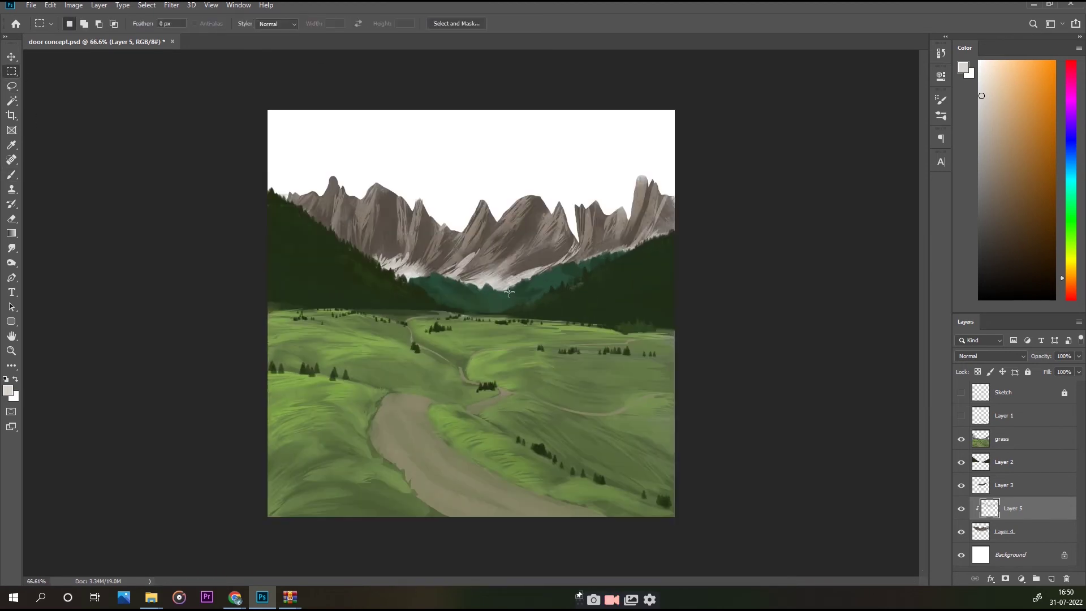
- Add a new layer above Background and fill it with pale blue
scroll(441, 261, "up", 1)
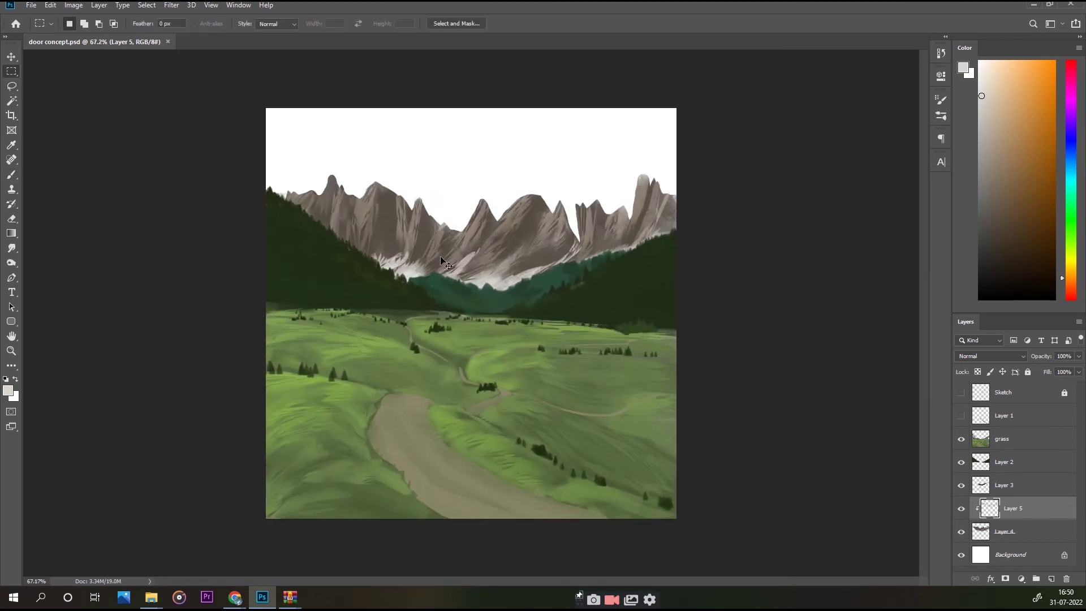
left_click(1010, 556)
key("ctrl+shift+alt+n")
left_click(7, 390)
key("Return")
key("alt+BackSpace")
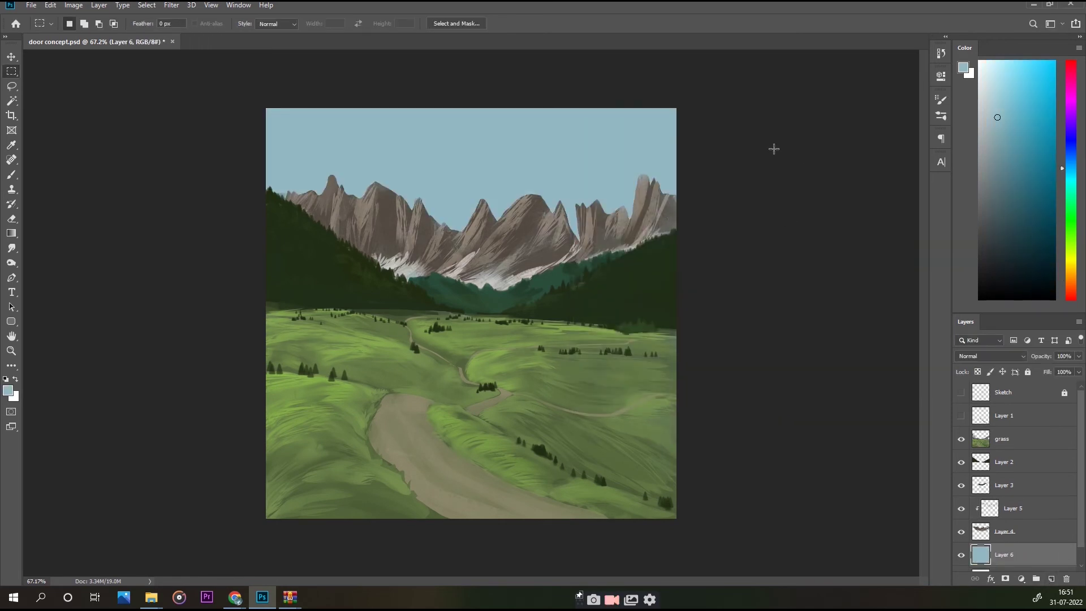
- Lasso the sky above the mountains and brush lighter blue clouds into it
key("b")
key("l")
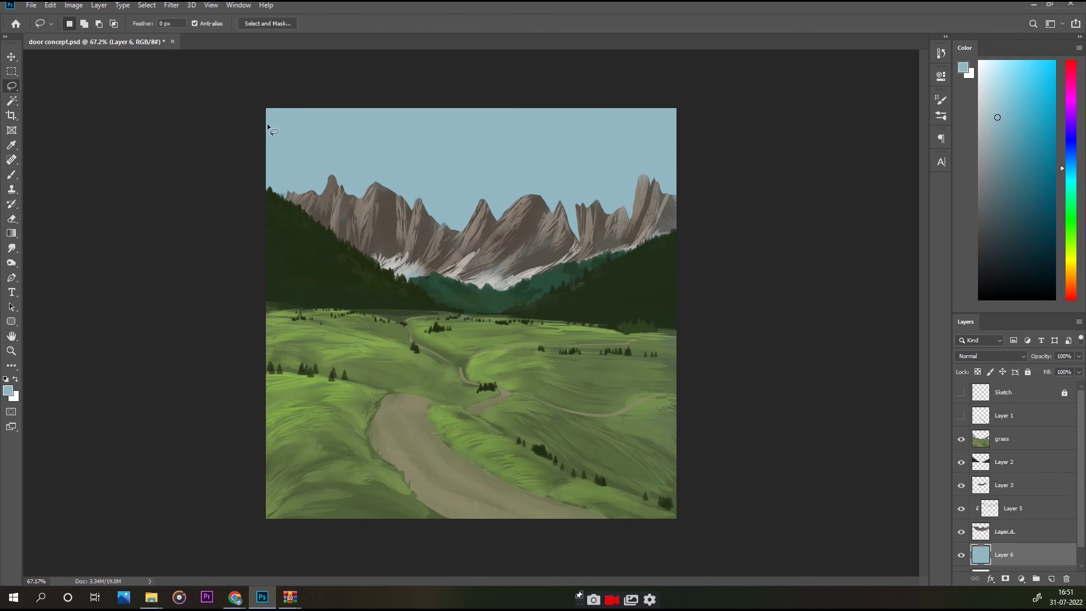
left_click_drag(650, 157, 266, 208)
key("b")
left_click(8, 390)
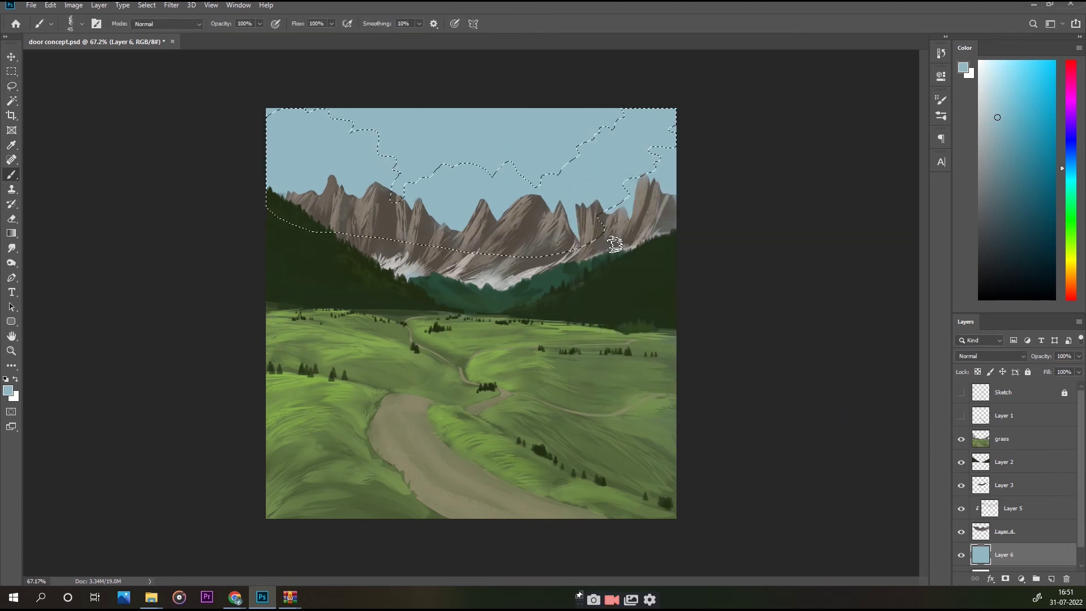
left_click(831, 213)
mouse_move(289, 119)
left_mouse_down()
mouse_move(365, 136)
mouse_move(294, 181)
left_mouse_up()
mouse_move(402, 170)
left_mouse_down()
mouse_move(520, 181)
mouse_move(601, 133)
left_mouse_up()
key("ctrl+d")
- Paint more lighter-blue cloud strokes across the left, centre and right sky
key("m")
key("b")
left_click_drag(364, 138, 366, 174)
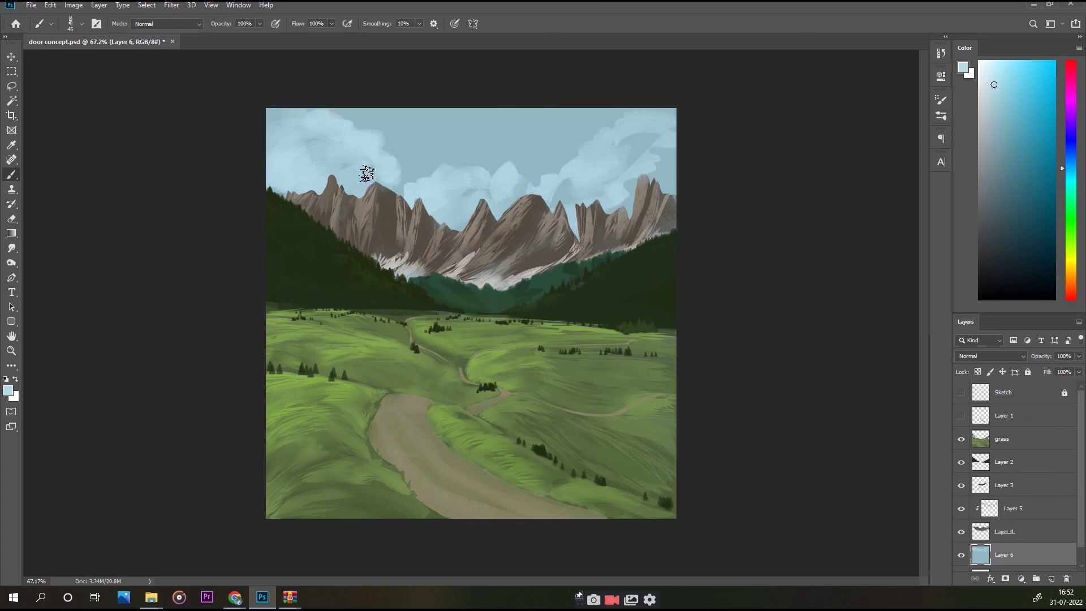
left_click(8, 391)
left_click(588, 216)
left_click(831, 214)
key("bracketleft")
key("bracketleft")
key("bracketleft")
key("bracketright")
key("bracketright")
mouse_move(394, 157)
left_mouse_down()
mouse_move(303, 114)
mouse_move(303, 145)
mouse_move(431, 181)
mouse_move(604, 145)
mouse_move(418, 198)
left_mouse_up()
left_click_drag(639, 159, 645, 150)
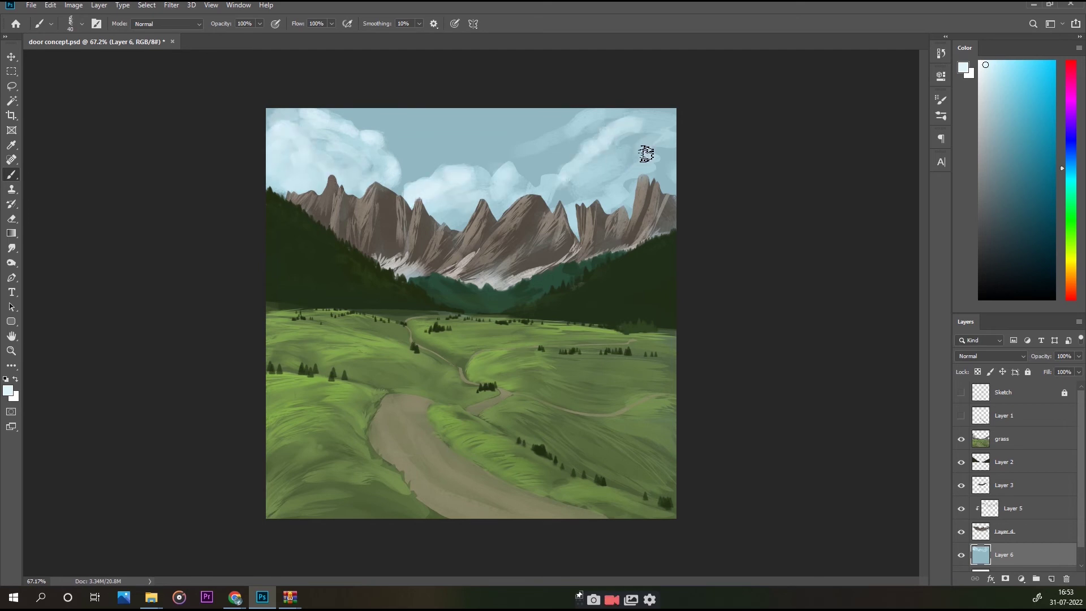
- Smudge the clouds, add small strokes above the peaks, and save the document
key("r")
key("F5")
key("F5")
key("b")
left_click_drag(363, 134, 385, 144)
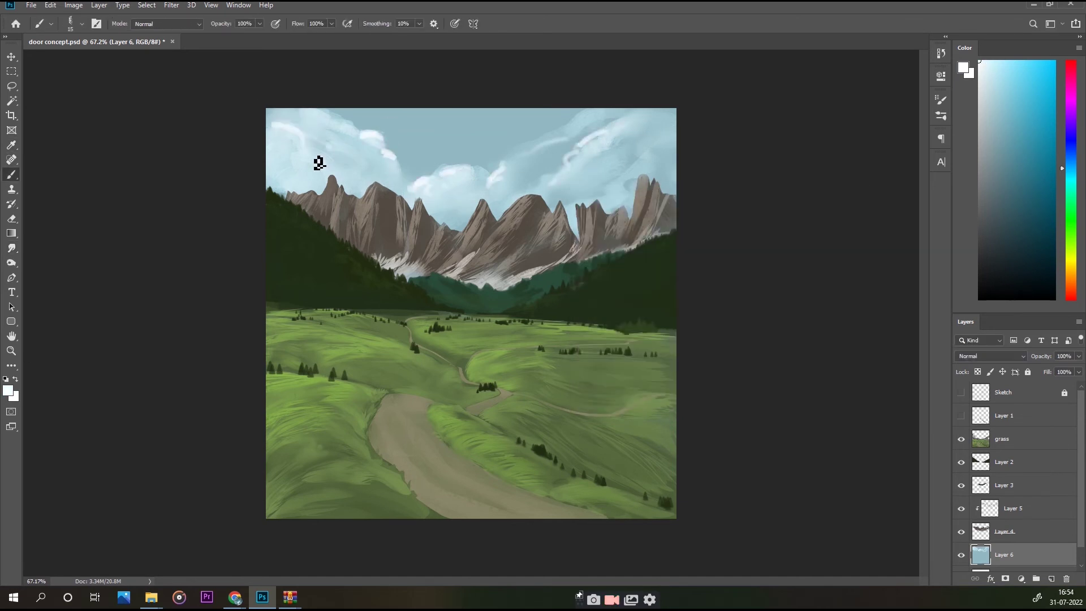
left_click_drag(319, 163, 384, 158)
key("r")
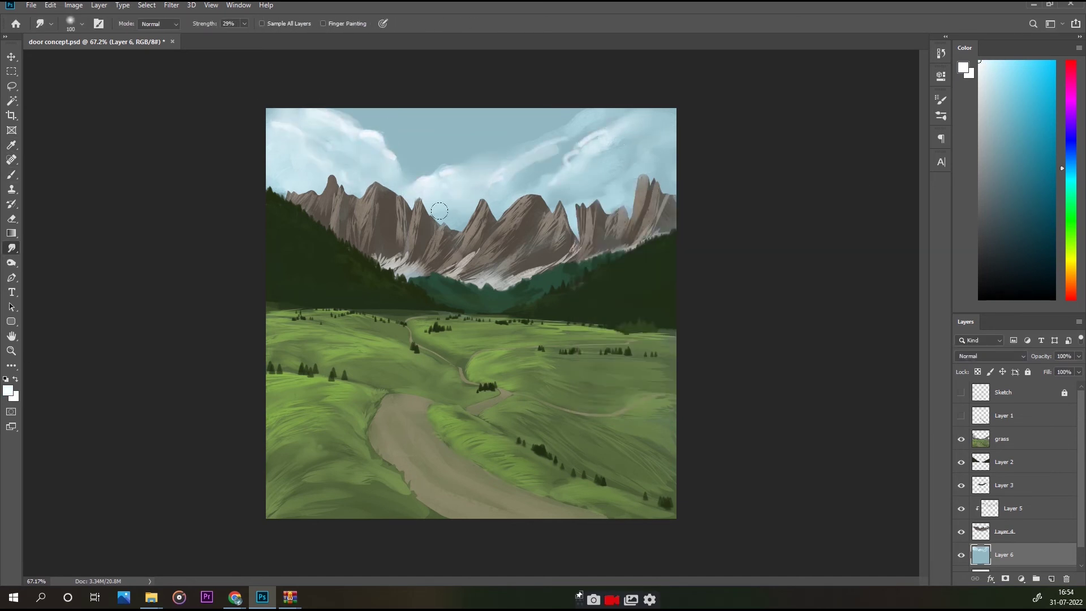
key("ctrl+s")
scroll(452, 262, "down", 1)
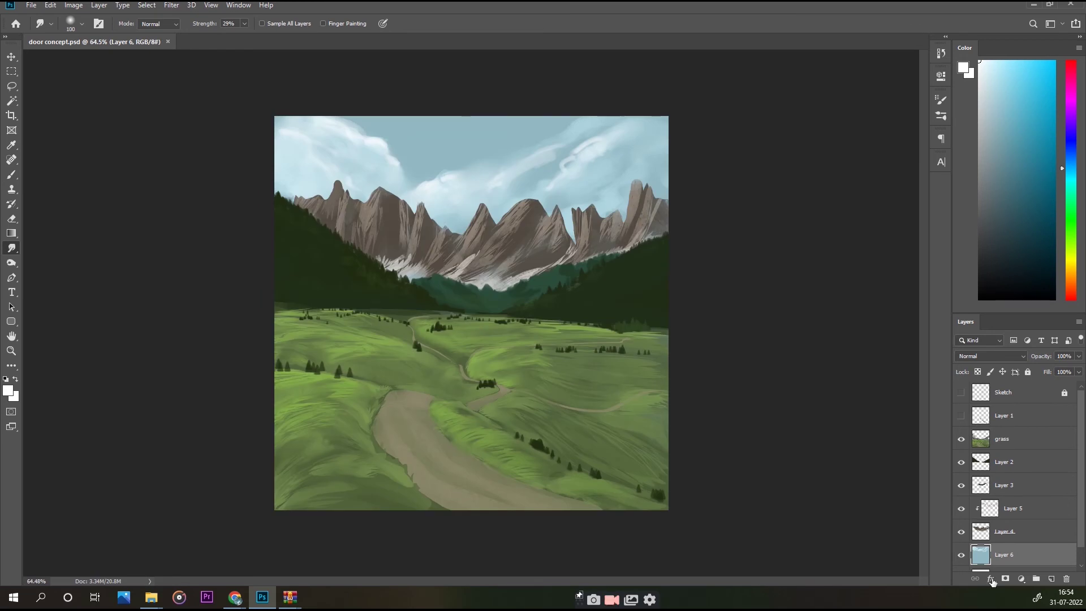
key("ctrl+shift+alt+n")
- Paint pale blue haze over the mountain peaks on Layer 7 with a soft round brush
key("b")
left_click(941, 115)
left_click(905, 97)
left_click(963, 67)
key("Return")
left_click(1004, 559)
left_click(1004, 489)
mouse_move(328, 164)
left_mouse_down()
mouse_move(337, 182)
mouse_move(510, 213)
left_mouse_up()
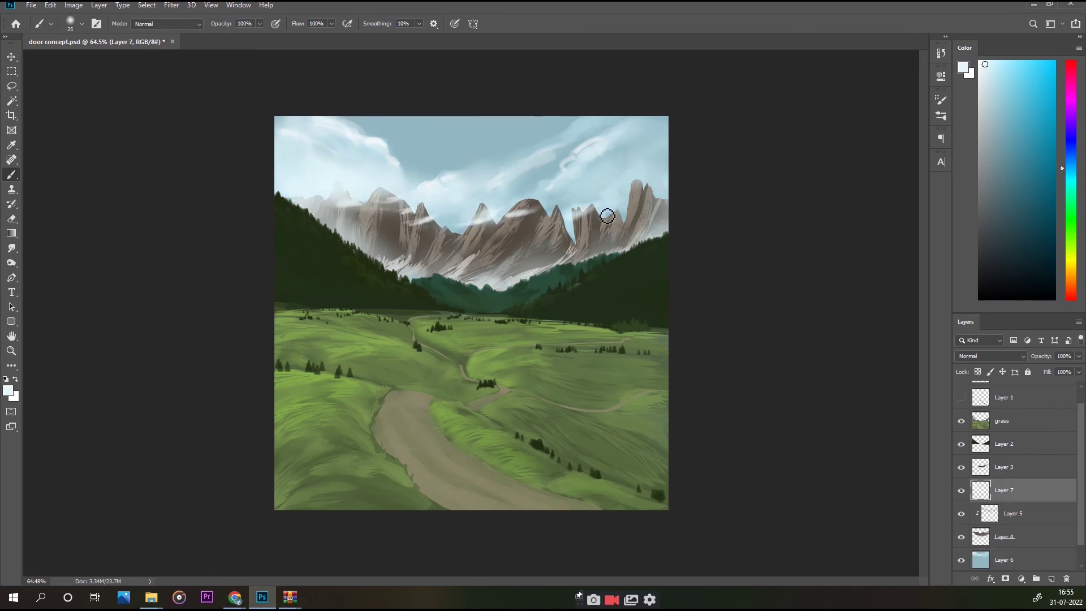
left_click_drag(534, 243, 419, 254)
key("bracketright")
left_click_drag(668, 209, 411, 300)
- Adjust the mist colour, add new mist layers, and move Layer 9 above the grass layer
left_click(962, 68)
key("Return")
left_click(1003, 467)
left_click(1050, 578)
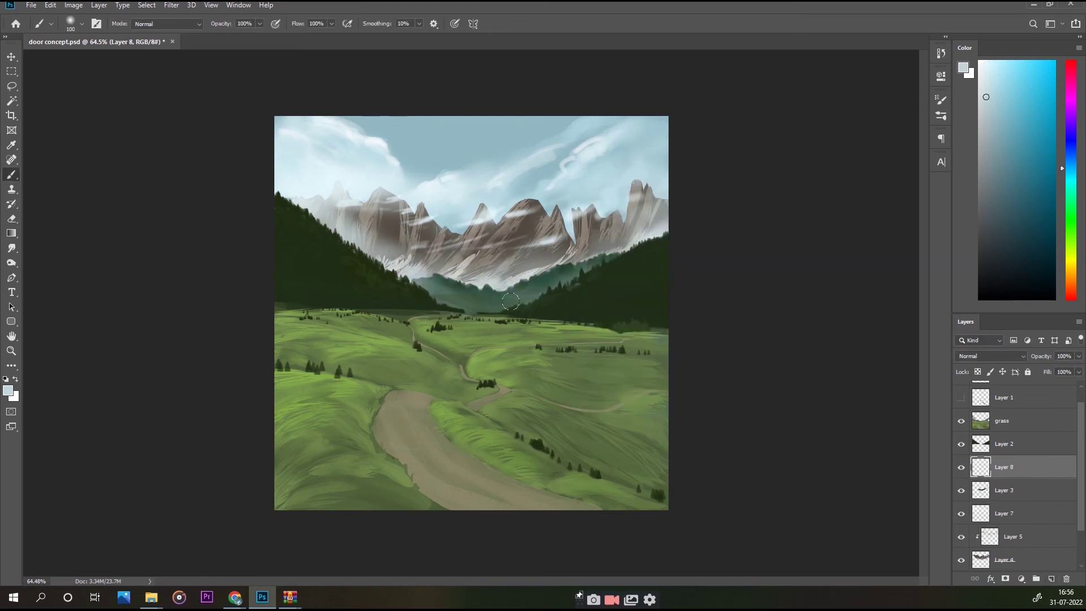
left_click(1004, 444)
left_click(1051, 579)
key("bracketleft")
key("bracketleft")
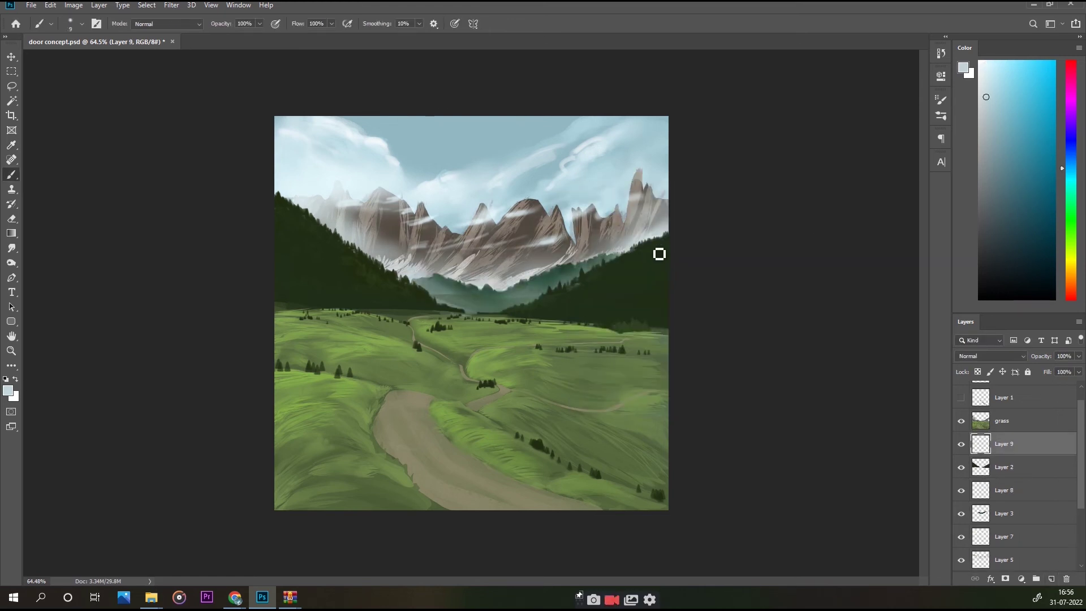
left_click_drag(1017, 447, 1015, 421)
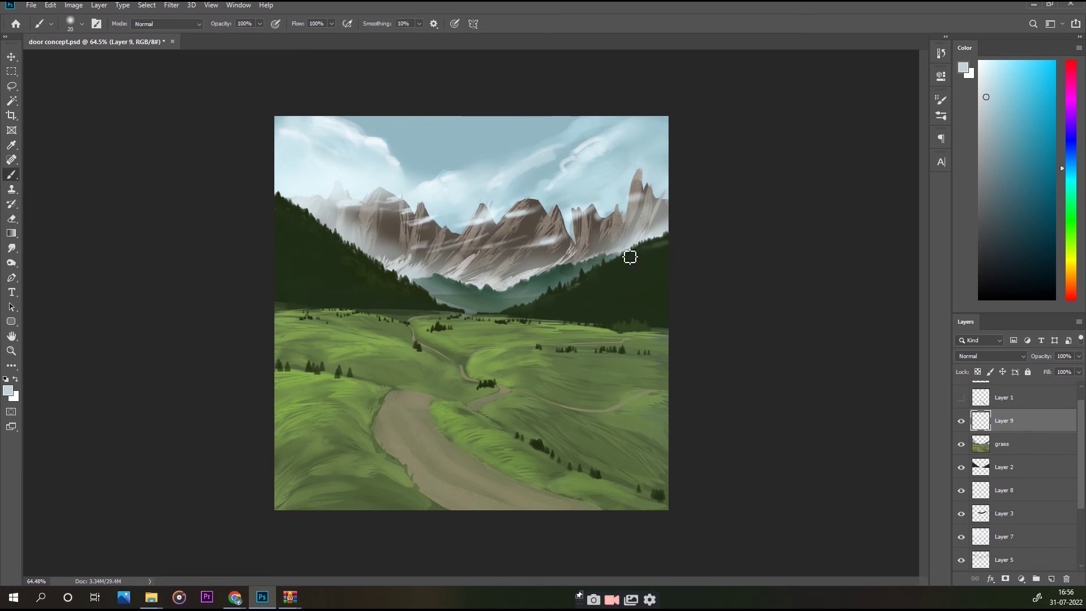
- Paint mist over the left forest and valley floor, then blend it by smudging
mouse_move(347, 233)
left_mouse_down()
mouse_move(376, 286)
mouse_move(527, 307)
left_mouse_up()
key("bracketleft")
key("bracketleft")
key("bracketleft")
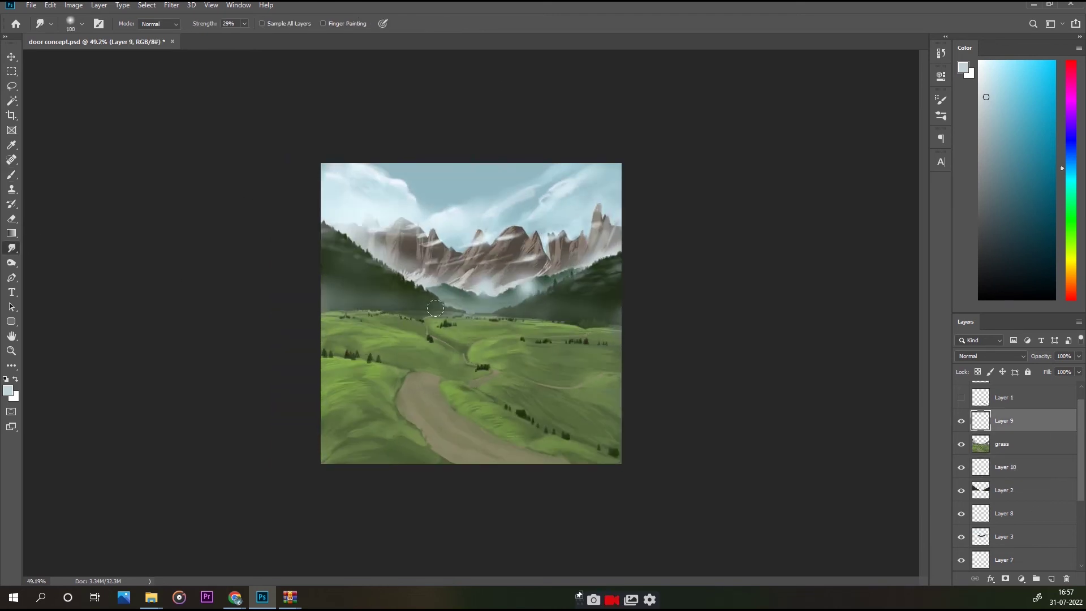
key("b")
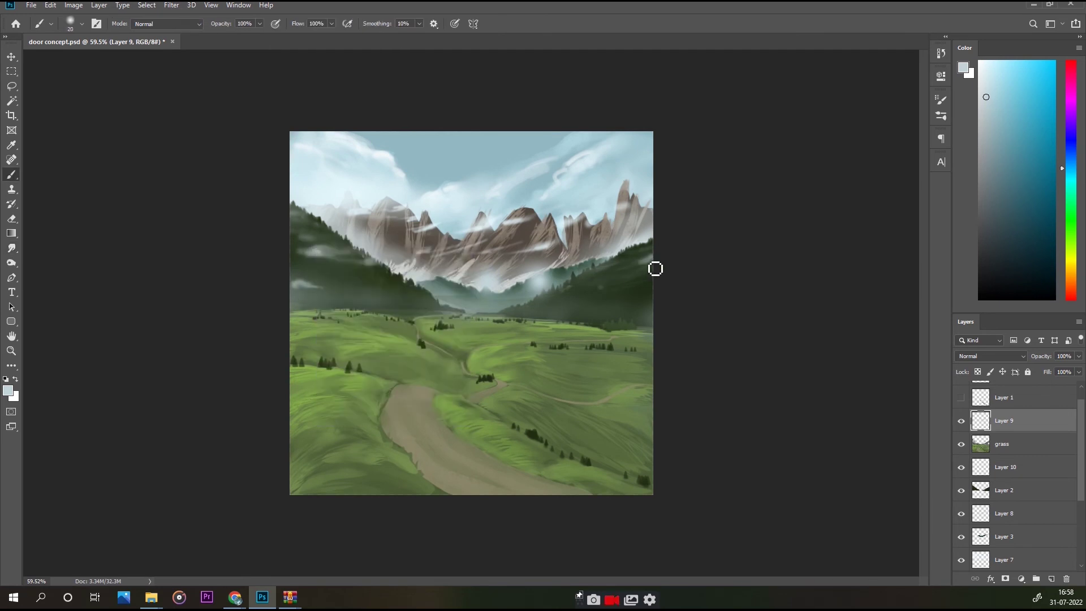
key("r")
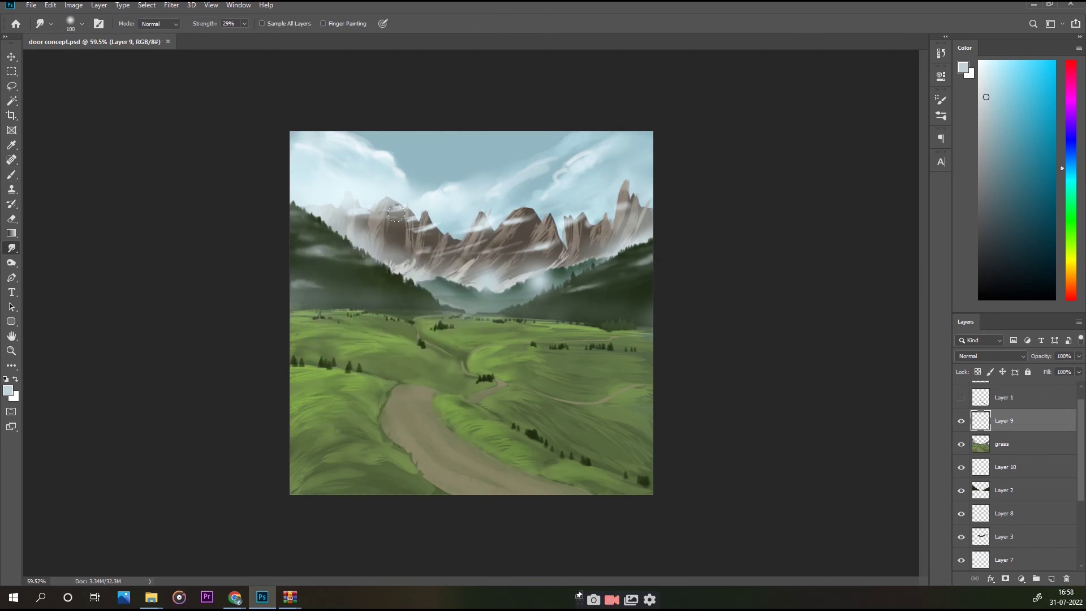
scroll(473, 319, "up", 1)
scroll(466, 308, "up", 2)
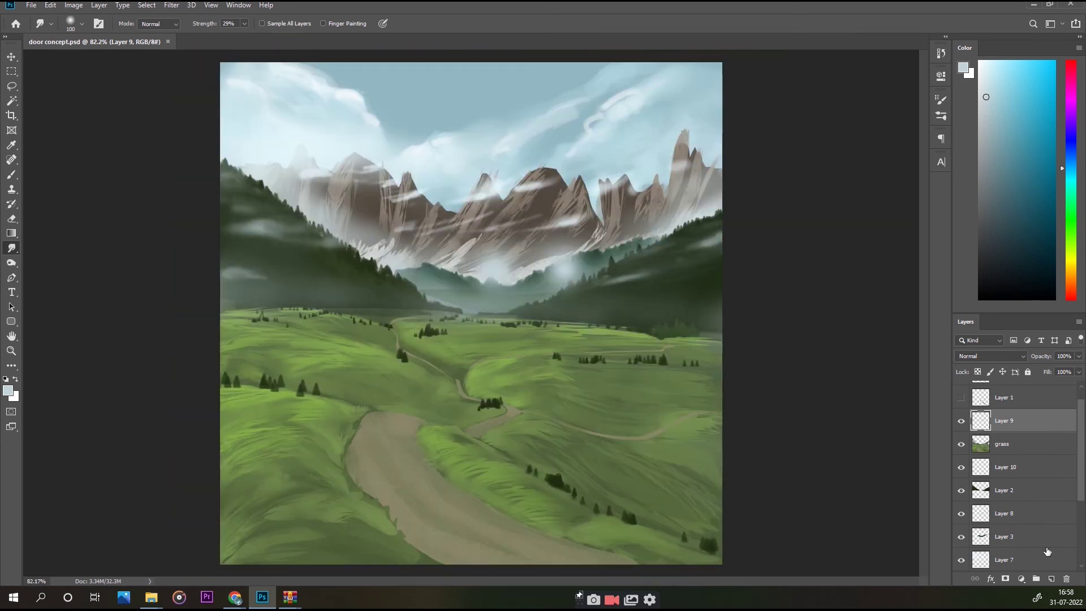
left_click(1018, 444)
- Magic Wand the lower-left grass patches and paint them light green
key("w")
left_click(283, 430)
key("b")
left_click(8, 390)
left_click(834, 213)
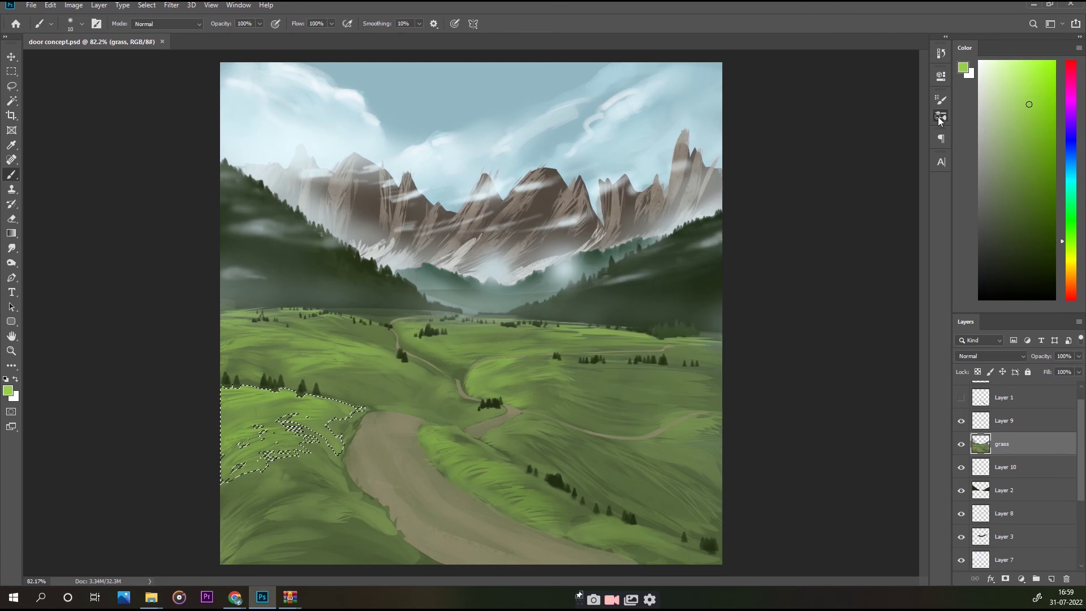
key("w")
left_click(276, 344, "shift")
key("b")
key("bracketright")
key("bracketright")
key("bracketright")
left_click_drag(276, 343, 368, 391)
left_click_drag(238, 328, 339, 520)
left_click_drag(464, 396, 498, 419)
- Select the central grass area, undo the extra grass selections, and deselect
key("w")
left_click(493, 383)
key("b")
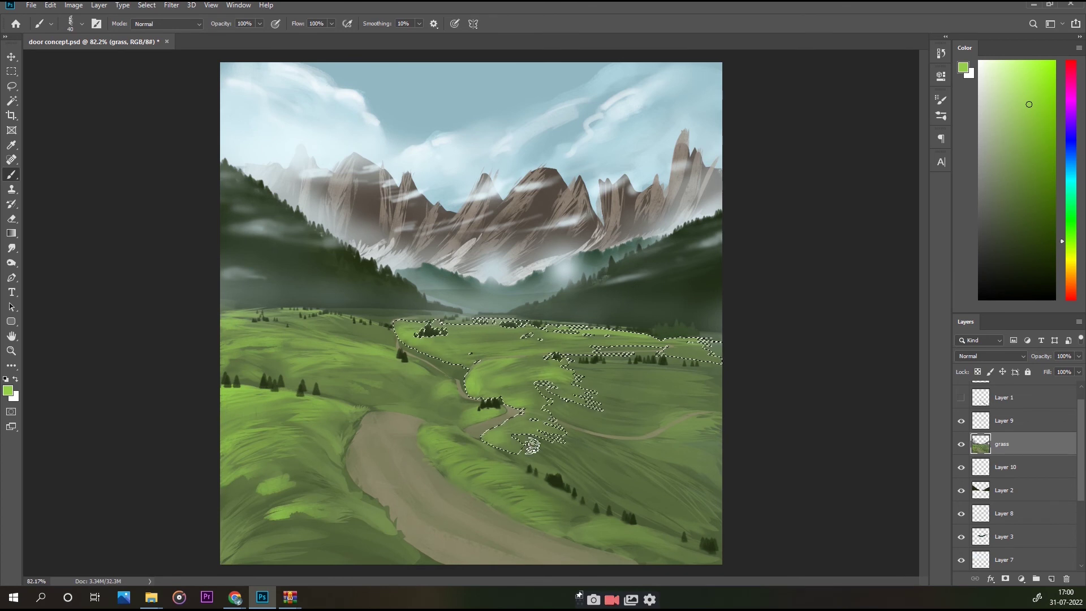
key("w")
left_click(283, 319, "shift")
left_click(441, 443, "shift")
left_click(608, 542, "shift")
key("b")
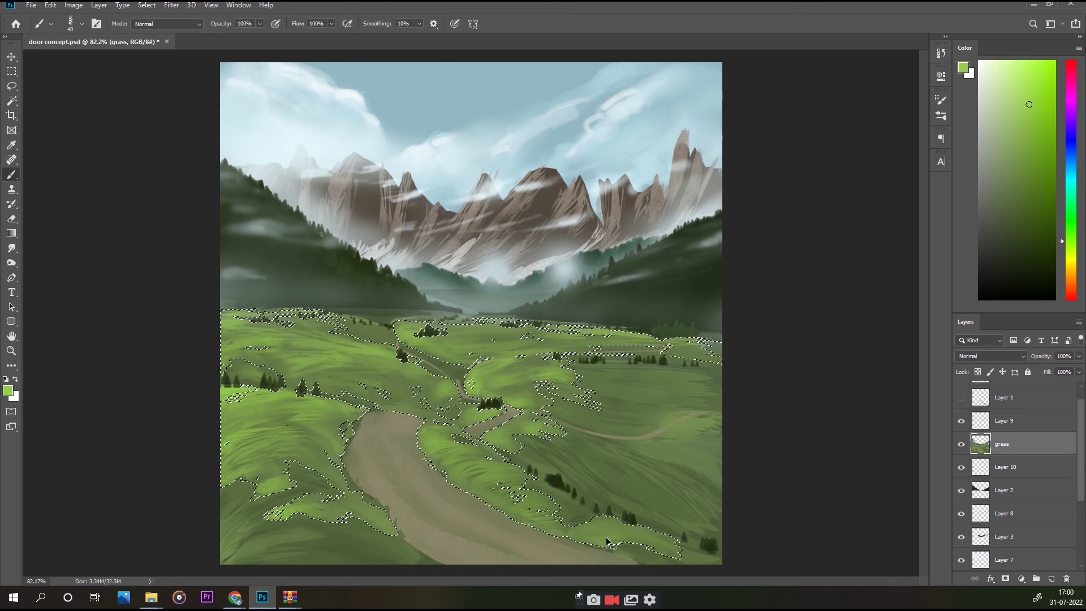
key("ctrl+z")
key("ctrl+z")
key("ctrl+z")
scroll(70, 100, "down", 1)
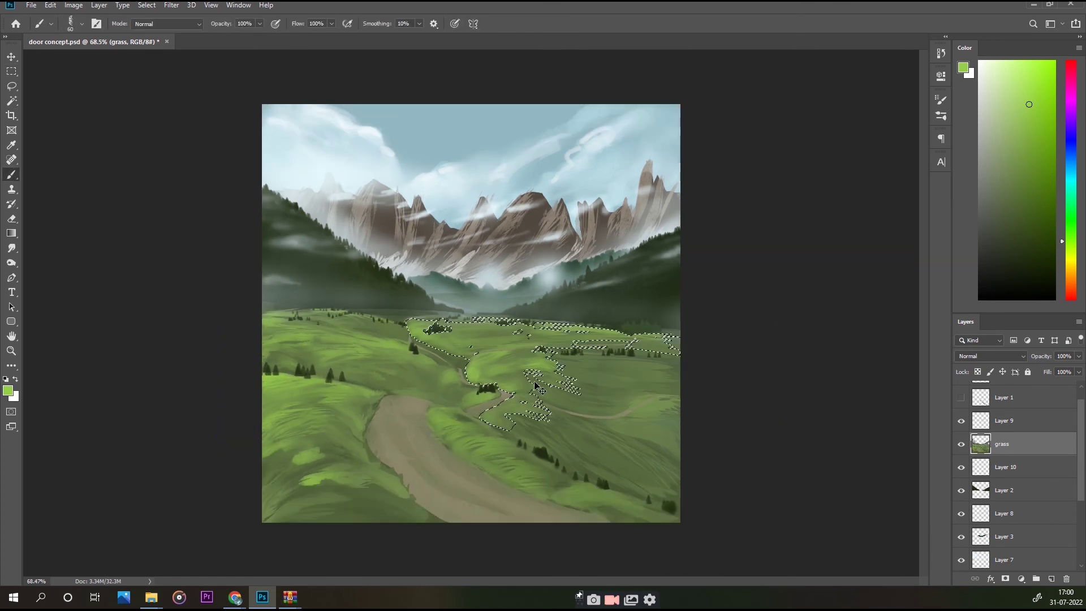
key("ctrl+d")
- Show the door sketch layer and add a new empty layer above Layer 9
scroll(468, 437, "up", 3)
key("s")
scroll(469, 437, "down", 3)
left_click(960, 392)
left_click(1012, 438)
key("ctrl+shift+alt+n")
- Choose a 50 px brush preset and a grey-brown paint colour for the door
key("b")
left_click(941, 115)
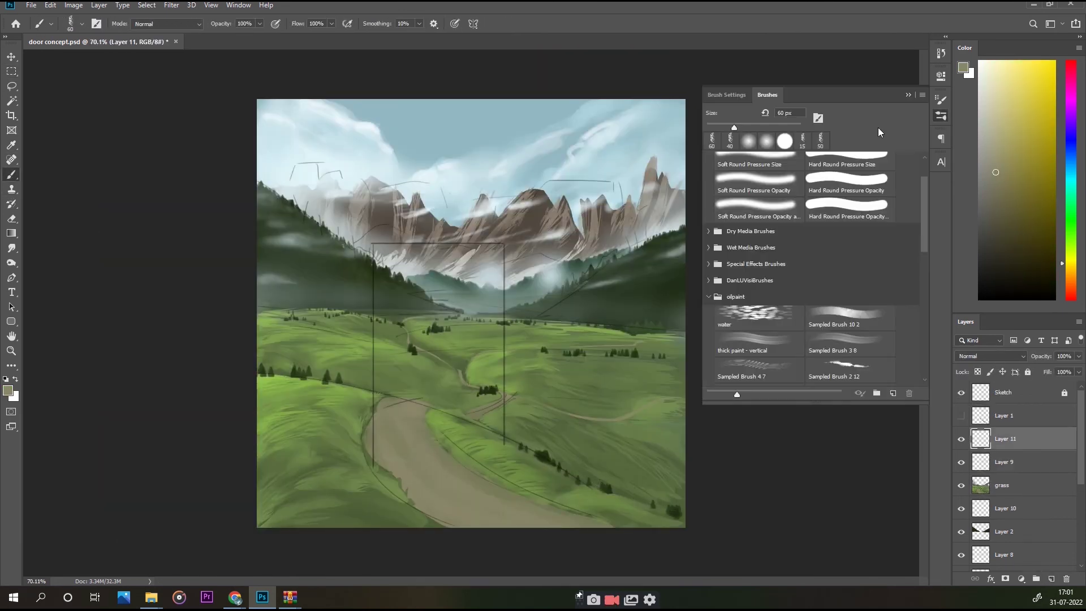
scroll(808, 266, "down", 3)
scroll(809, 266, "up", 2)
left_click(868, 201)
left_click(941, 116)
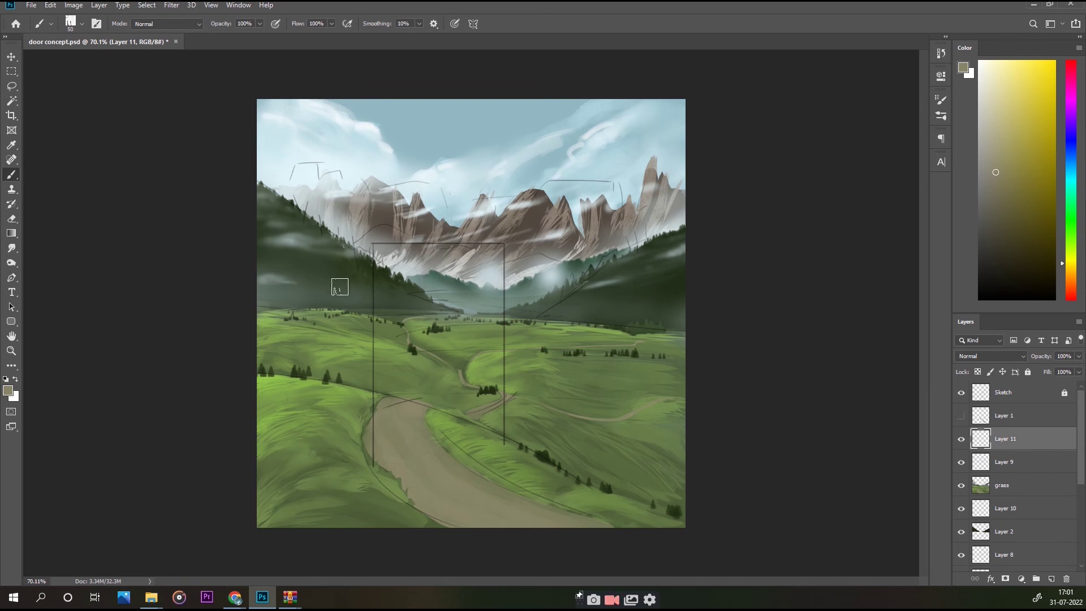
left_click(8, 390)
left_click(879, 320)
left_click(748, 278)
- Paint the door frame's left post, top beam and right post
left_click(979, 179)
left_click_drag(382, 251, 380, 469)
scroll(381, 470, "up", 3)
left_click_drag(351, 226, 526, 226)
left_click_drag(503, 177, 504, 489)
- On a new layer, widen both door posts with straight 15 px brown edges
left_click(1012, 461)
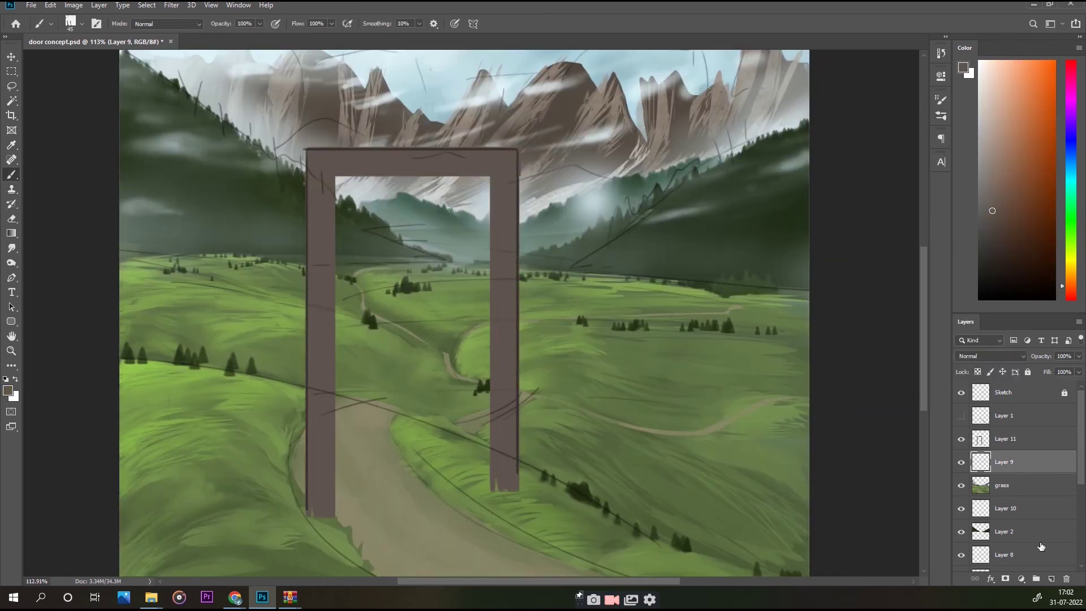
left_click(1051, 579)
key("bracketleft")
key("bracketleft")
key("bracketleft")
left_click(344, 182, "alt")
left_click(342, 520, "shift")
left_click(523, 159)
left_click(526, 489, "shift")
- Hide the door sketch and add a new layer clipped to the door for shading
left_click(961, 391)
scroll(383, 261, "up", 1, "alt")
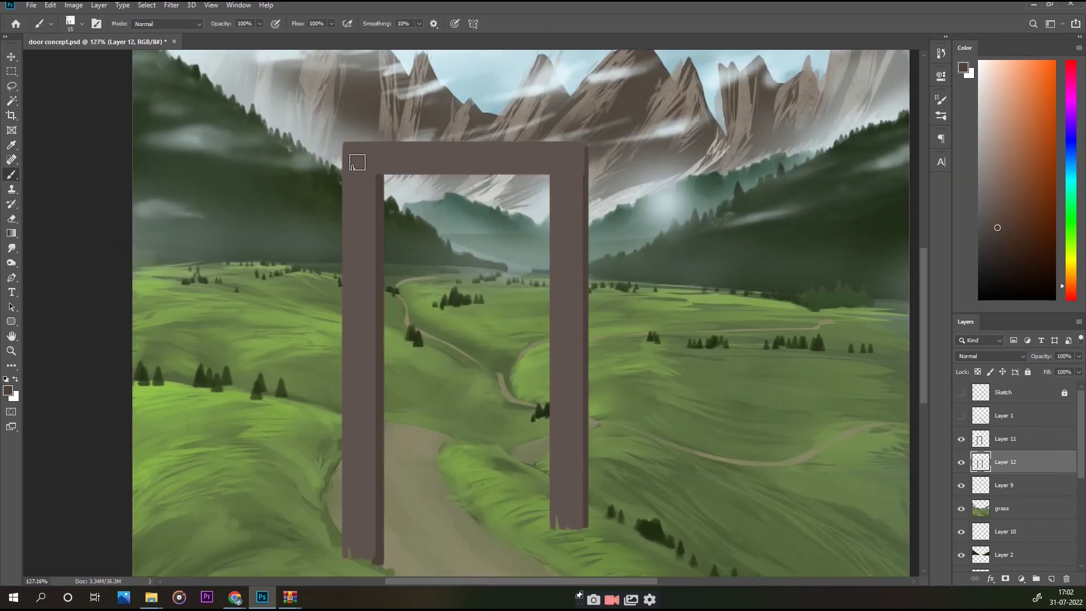
scroll(503, 262, "down", 3)
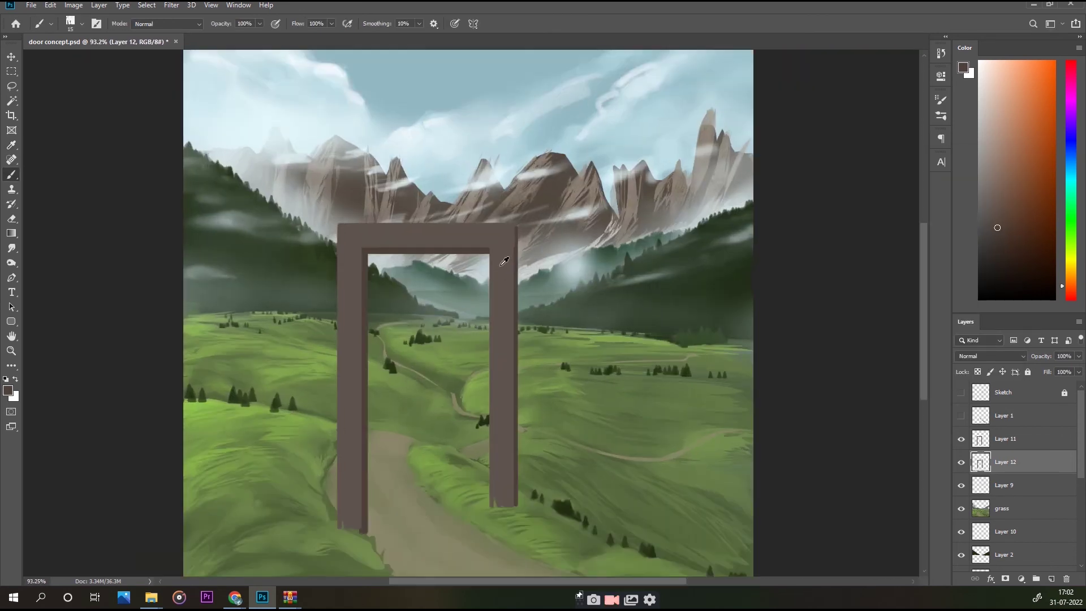
scroll(504, 261, "up", 3)
key("ctrl+alt+shift+n")
key("ctrl+alt+g")
key("F5")
key("F5")
- Try light grey strokes with a 25 px brush along the top beam and left post, then remove them
left_click(8, 390)
left_click(982, 182)
scroll(303, 505, "down", 3)
scroll(371, 260, "up", 3)
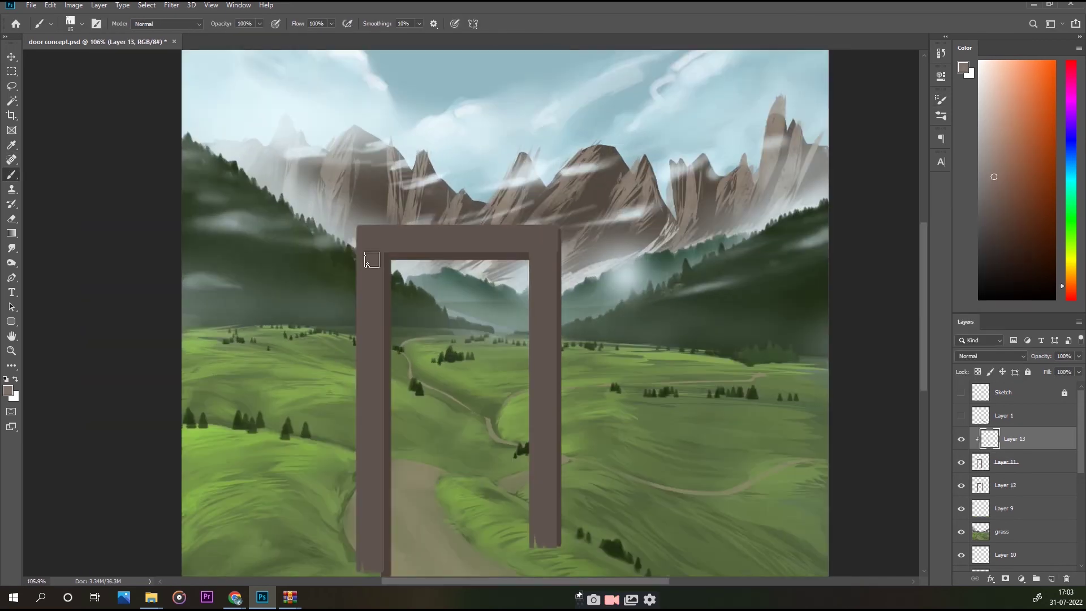
scroll(372, 260, "down", 1)
key("bracketright")
left_click_drag(388, 194, 362, 308)
left_click_drag(361, 372, 367, 535)
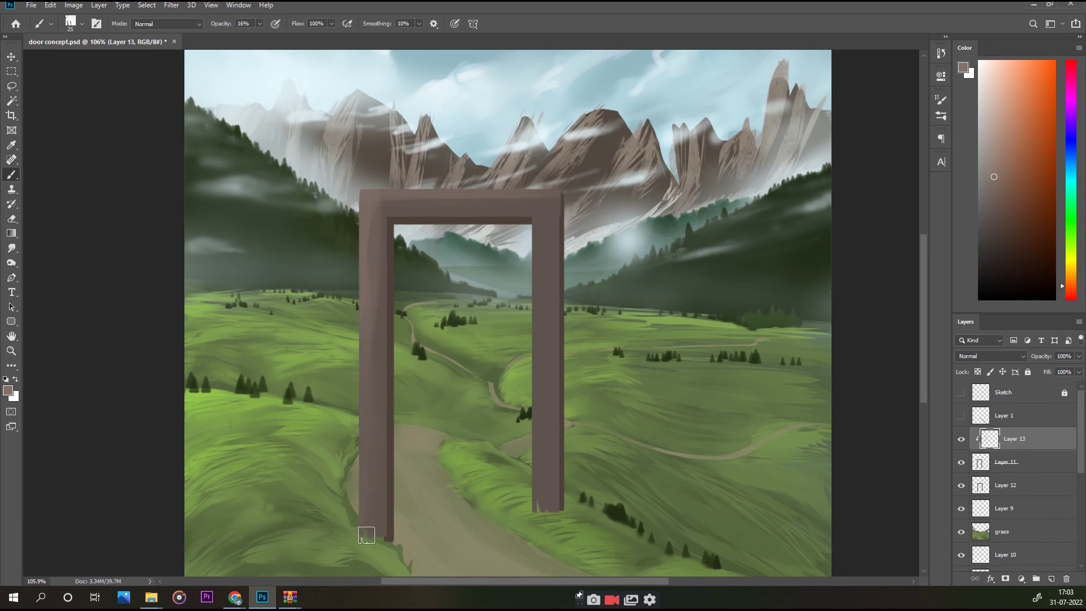
key("Delete")
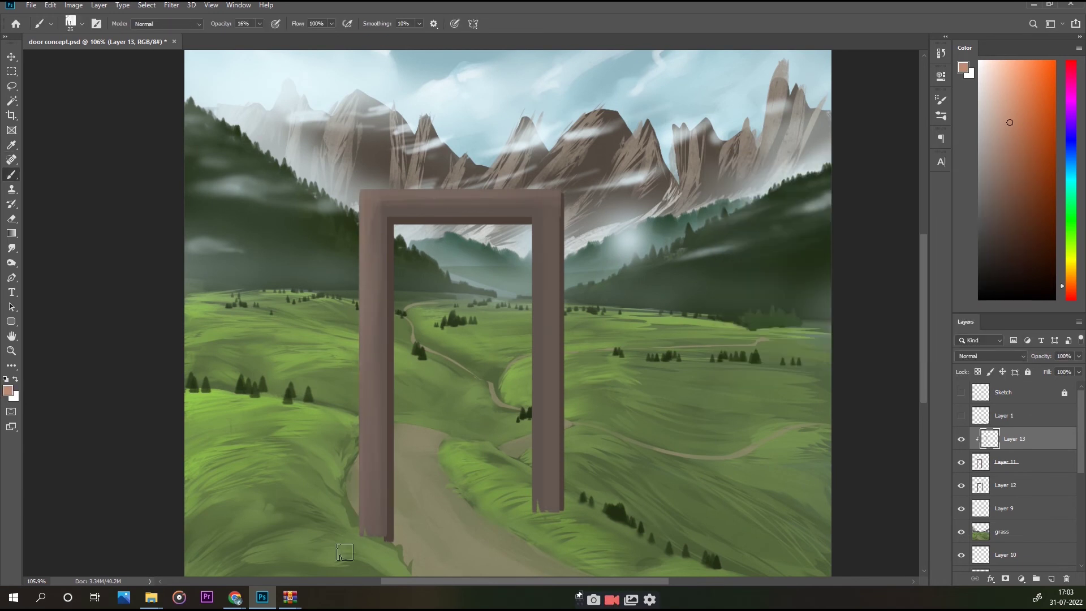
- Paint pinkish highlights down the left post and along the right post's inner edge
scroll(240, 278, "down", 5)
scroll(352, 235, "up", 5)
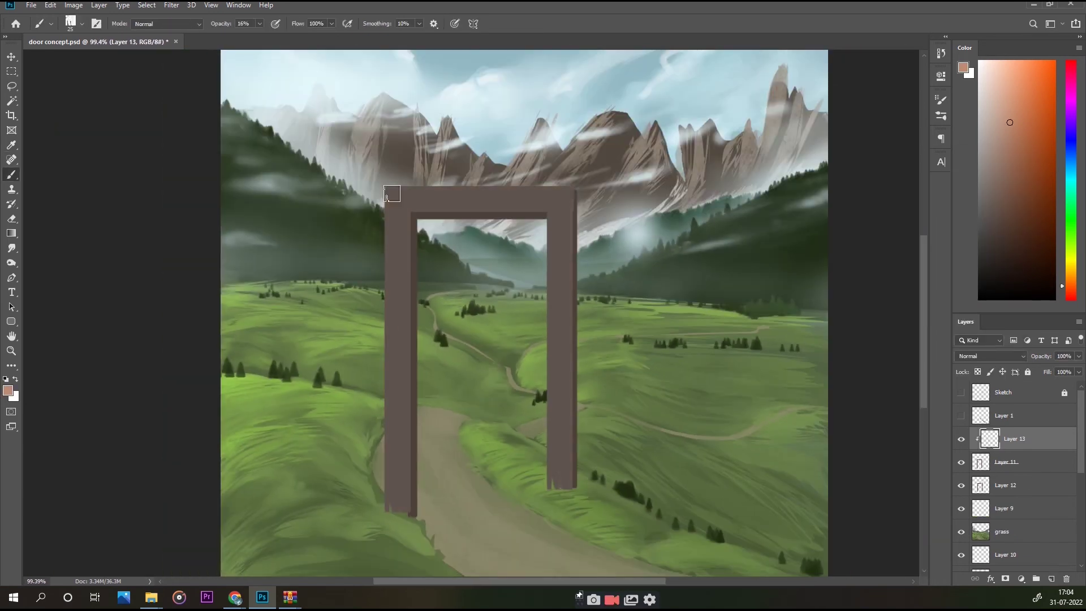
scroll(396, 192, "down", 1)
scroll(403, 297, "down", 3)
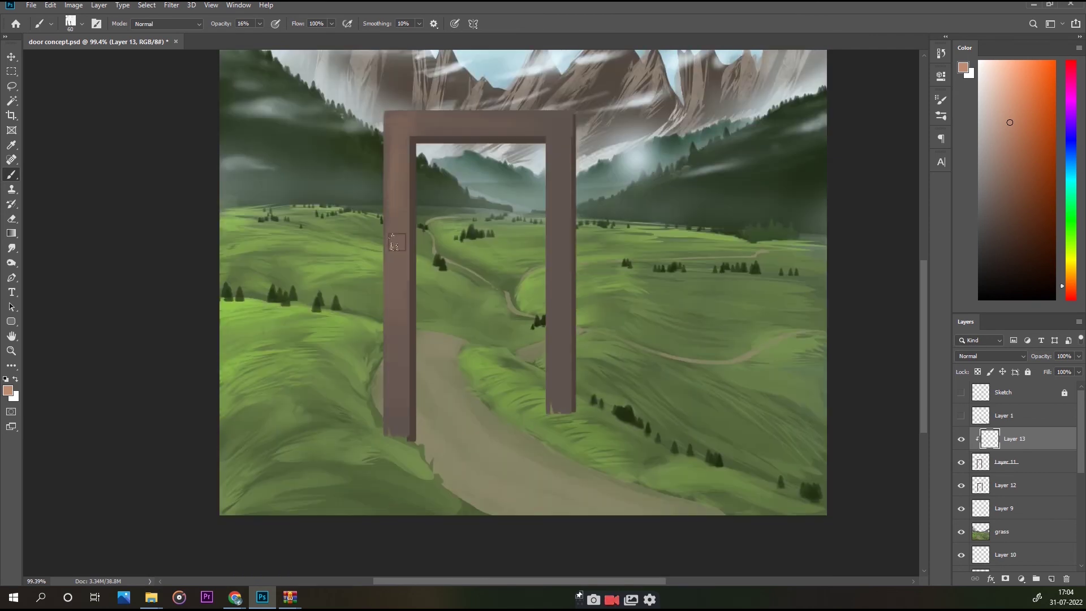
left_click_drag(390, 116, 388, 274)
key("ctrl+z")
left_click_drag(384, 119, 387, 433)
mouse_move(550, 141)
left_mouse_down()
mouse_move(553, 340)
mouse_move(540, 146)
mouse_move(388, 133)
left_mouse_up()
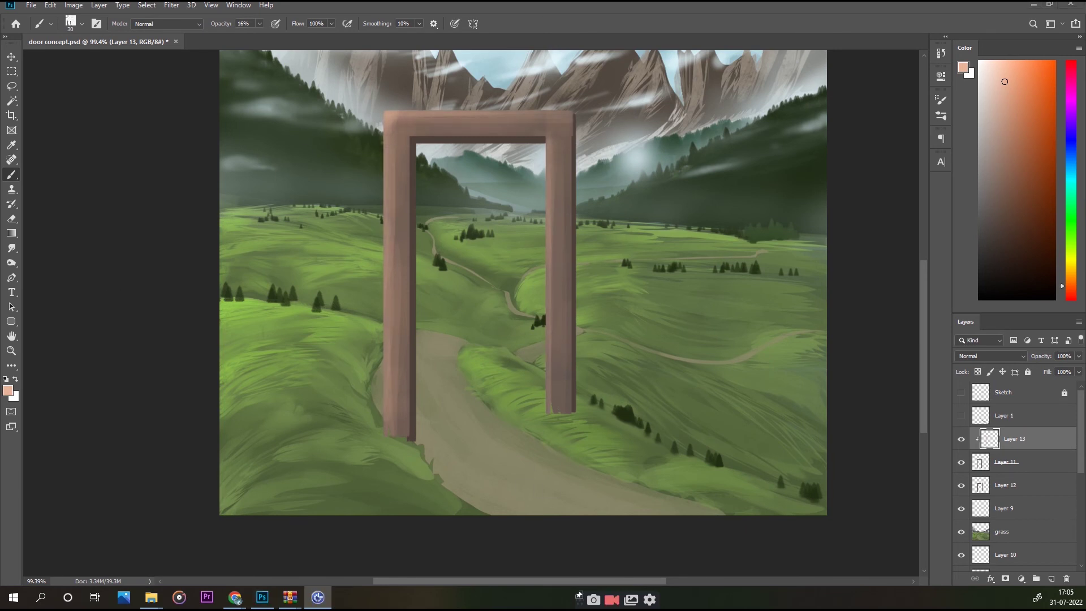
scroll(410, 268, "down", 3)
scroll(426, 283, "up", 5)
scroll(383, 521, "down", 2)
- Merge the door layers, brighten highlights with Dodge, and lock transparent pixels
key("ctrl+e")
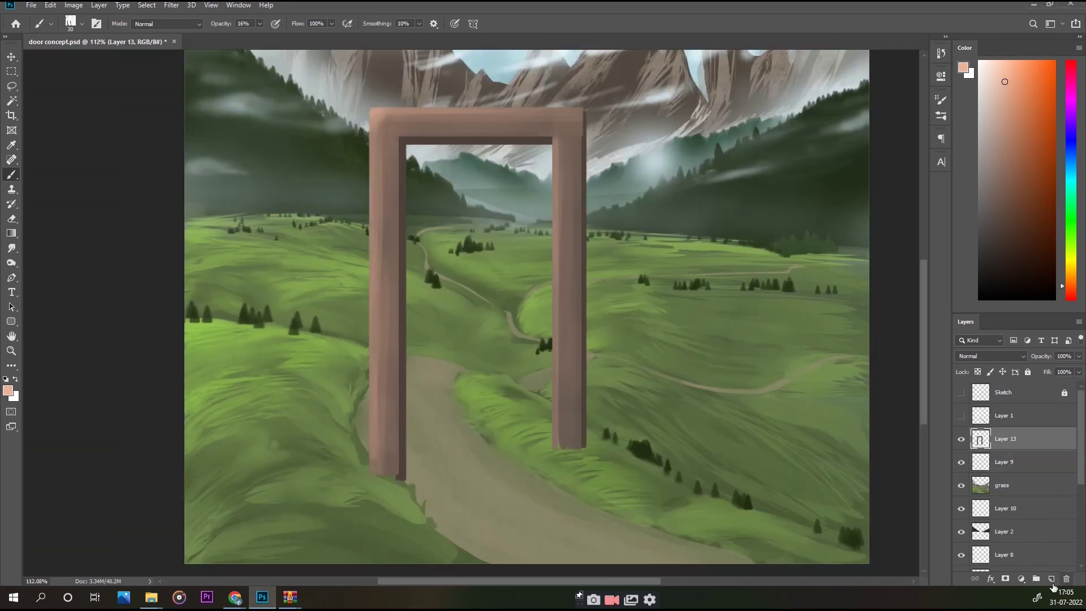
scroll(38, 201, "down", 3)
left_click(11, 262)
scroll(396, 266, "up", 3)
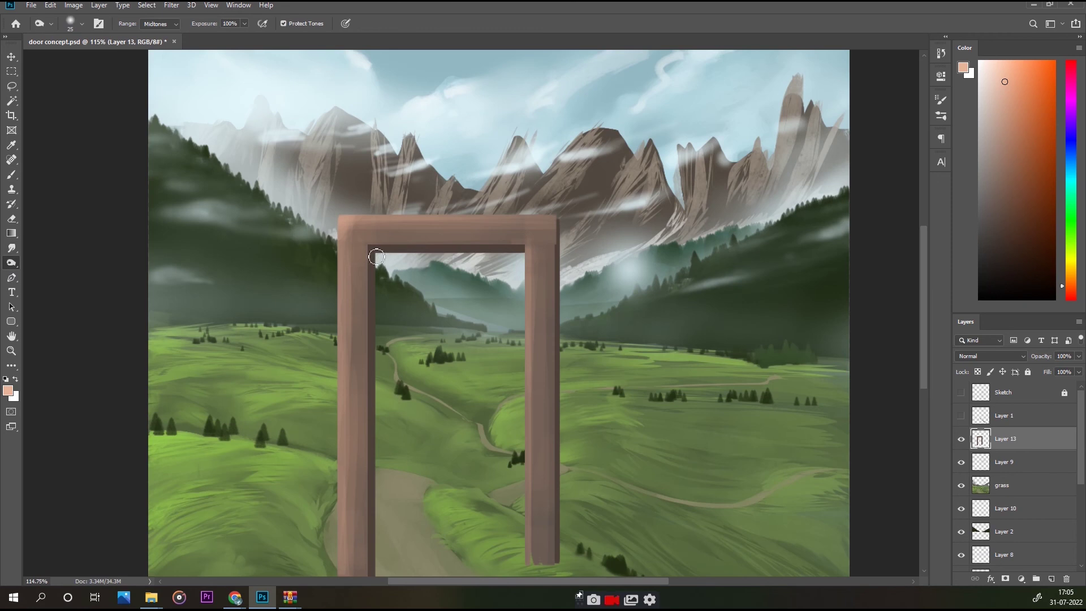
scroll(331, 537, "down", 2)
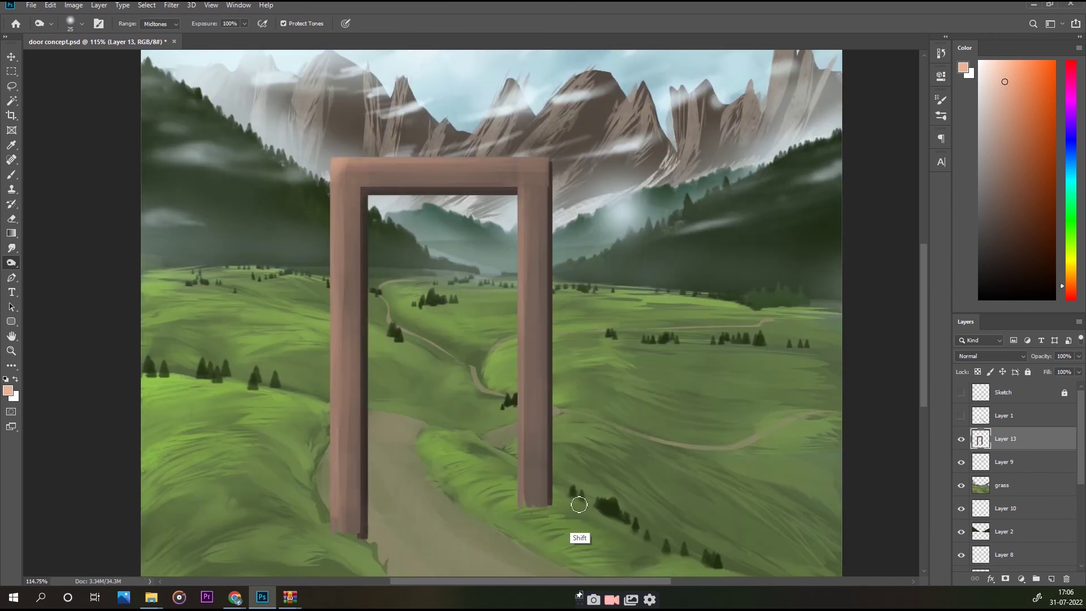
scroll(505, 425, "down", 1)
scroll(417, 324, "up", 2)
key("slash")
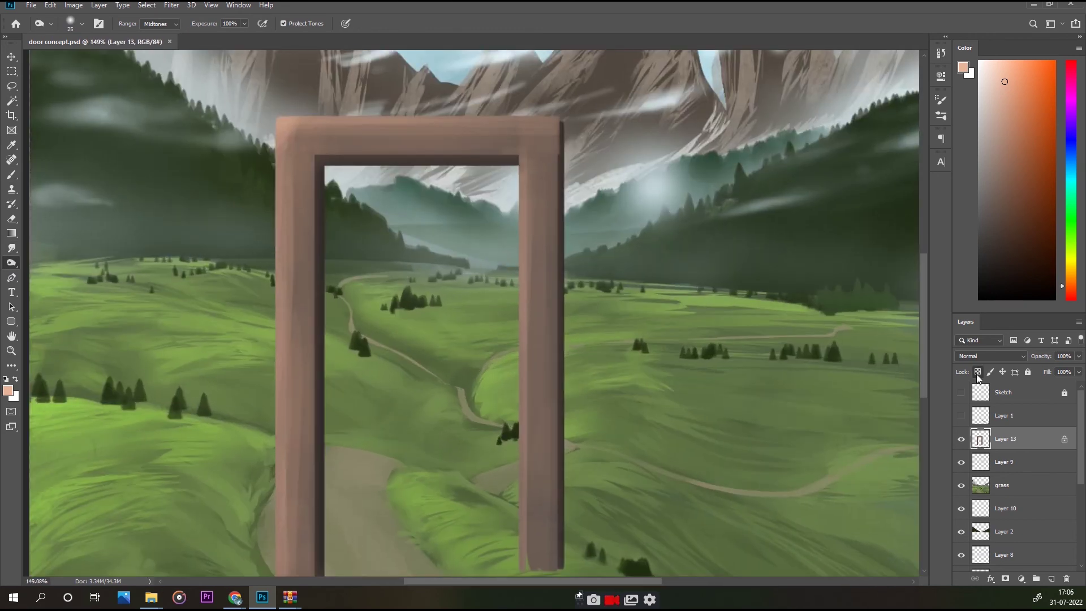
key("b")
scroll(331, 247, "down", 5)
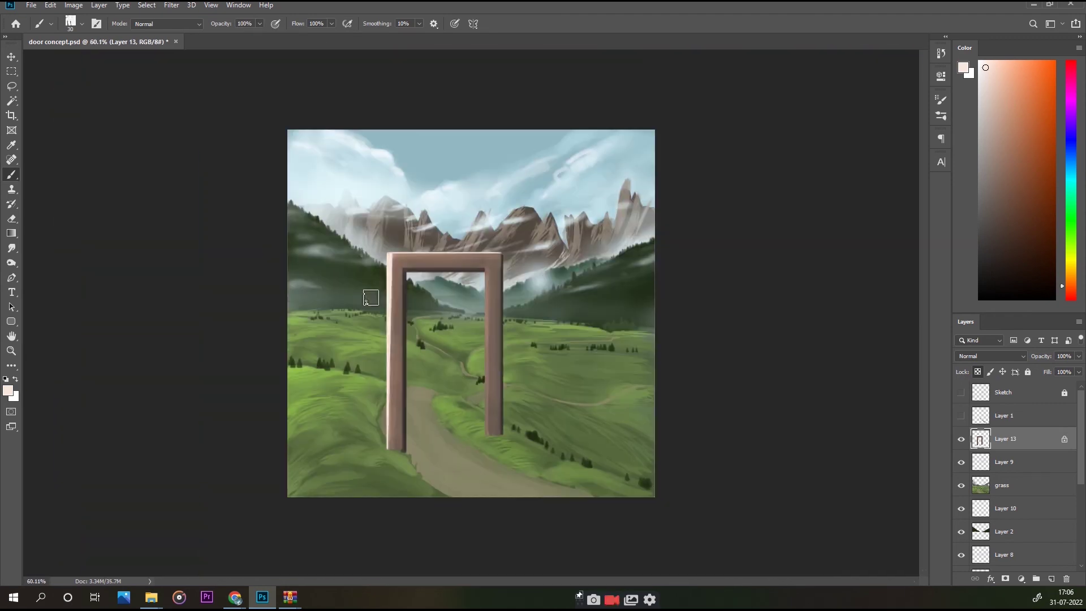
scroll(407, 317, "up", 3)
scroll(388, 305, "up", 1)
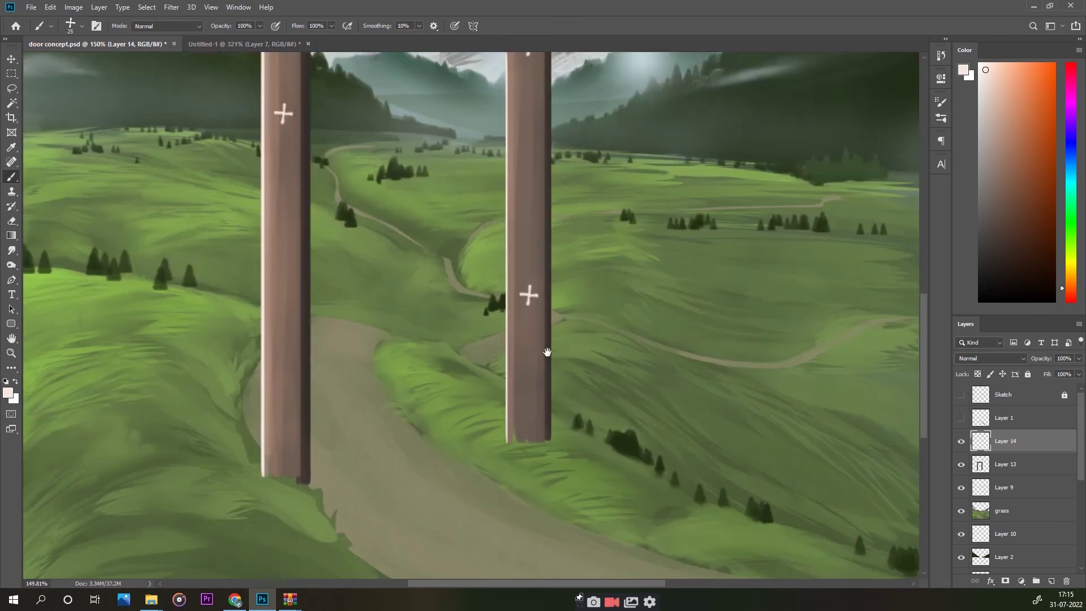
- Stamp trident runes along both door posts with the simbol2 brush
left_click(941, 118)
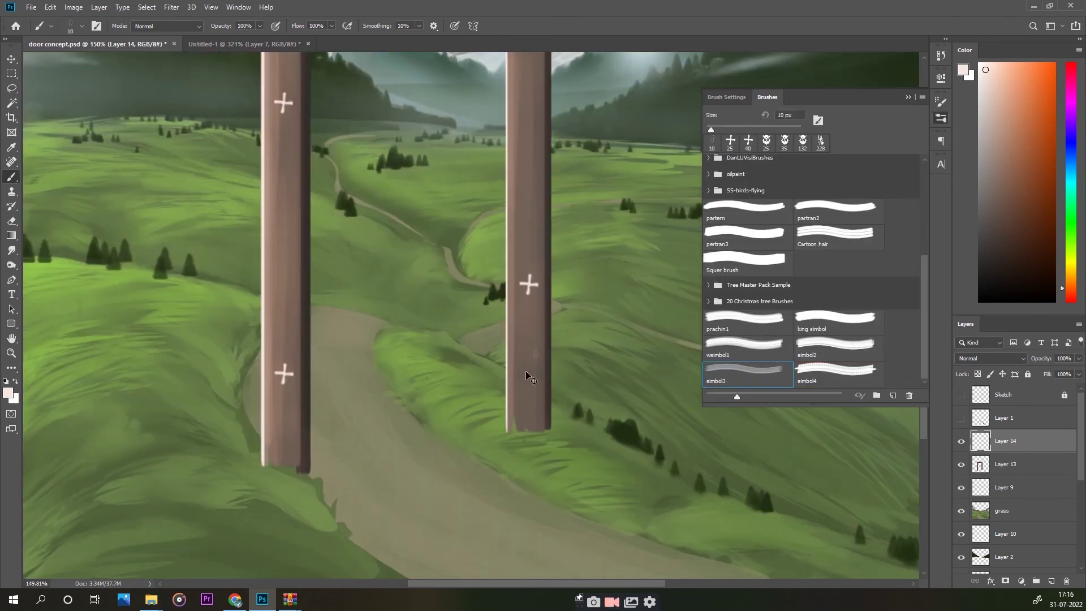
left_click(837, 345)
left_click(528, 140)
left_click(282, 261)
left_click(529, 377)
left_click_drag(516, 231, 550, 384)
- Stamp skulls and knights on the left and right door posts
left_click(562, 372)
left_click(315, 328)
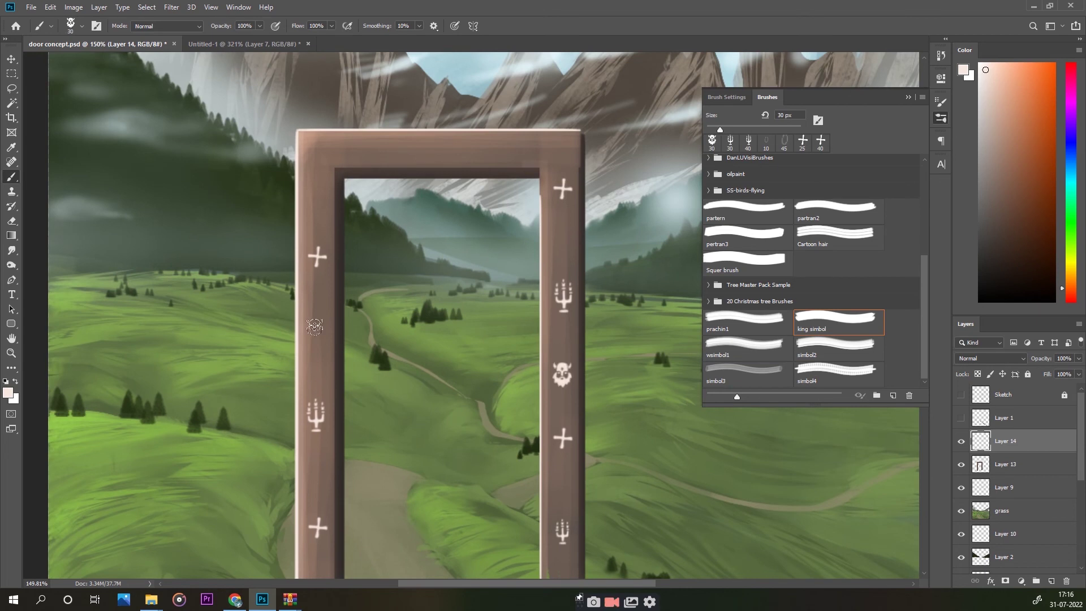
left_click(746, 322)
left_click(557, 246)
left_click(837, 323)
scroll(347, 383, "down", 2)
left_click(308, 390)
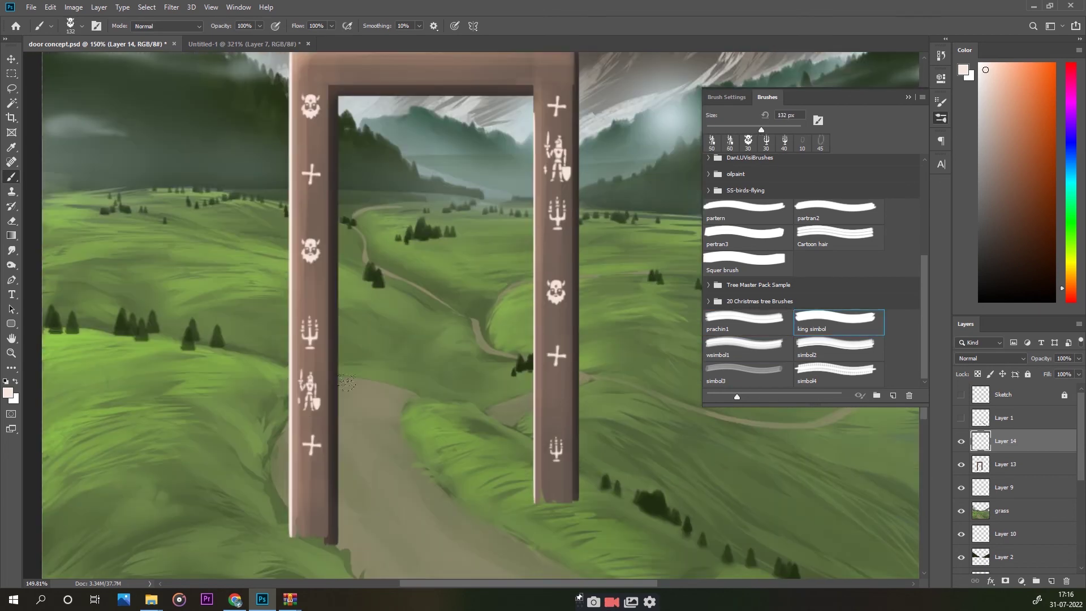
- Stamp smaller warriors on both posts and a trident on the left post
key("bracketleft")
key("bracketleft")
key("bracketleft")
left_click(310, 501)
left_click(558, 401)
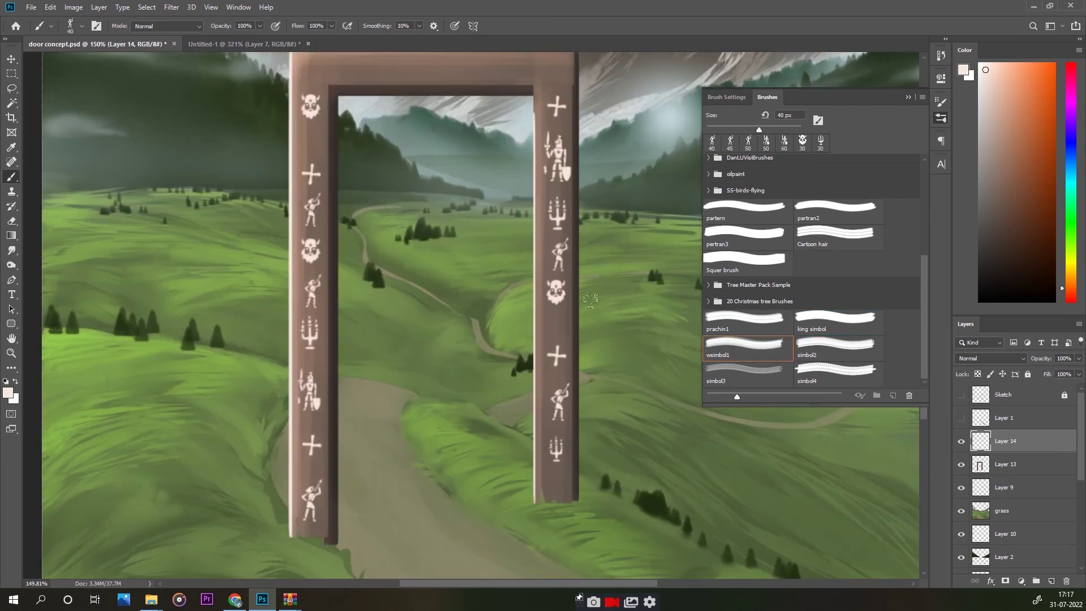
scroll(590, 299, "up", 3)
left_click(320, 310)
left_click(836, 370)
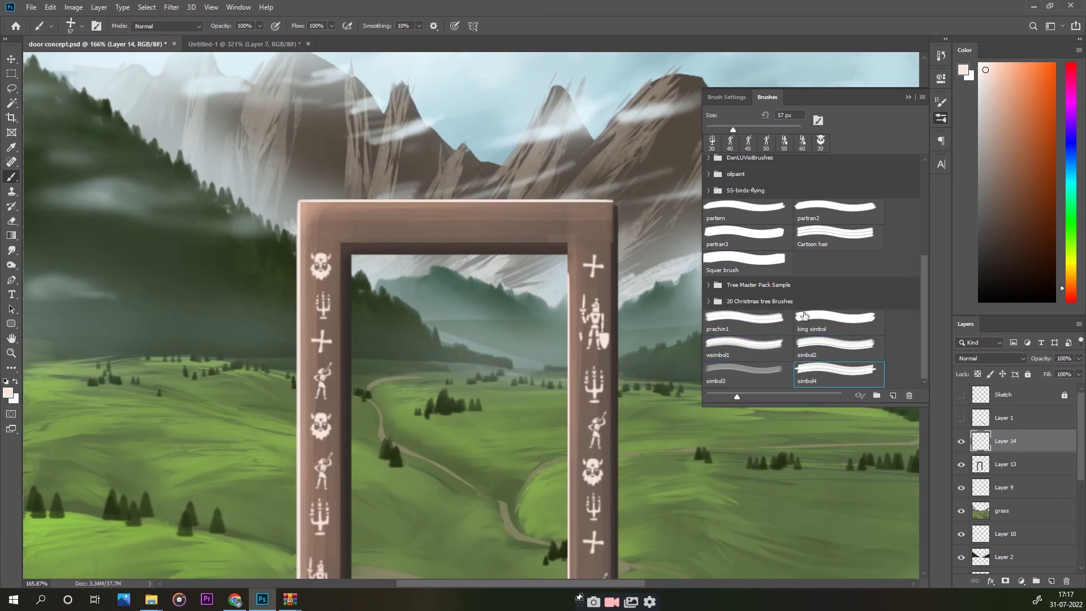
- Define the Untitled-1 History emblem as a brush preset and stamp it on the door's top beam
left_click(243, 43)
left_click(51, 7)
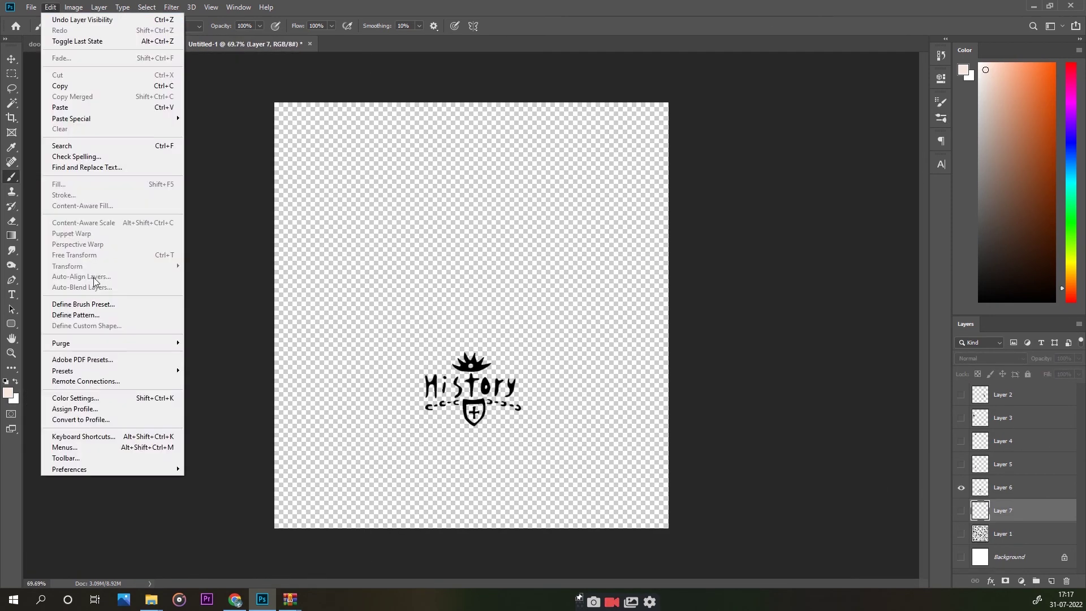
left_click(83, 304)
key("Return")
key("ctrl+Tab")
left_click(457, 220)
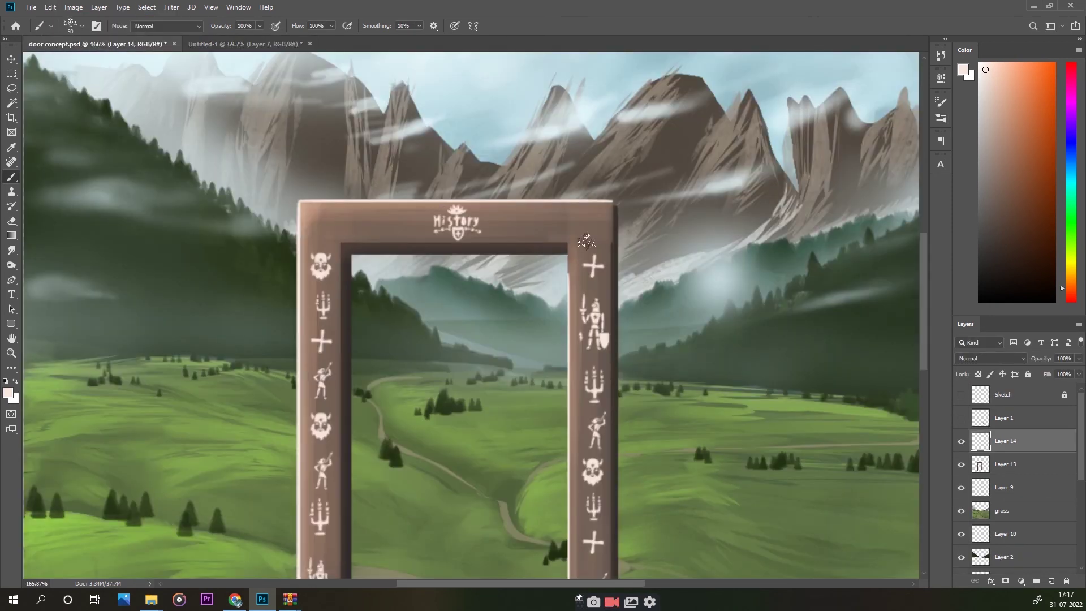
- Stamp crosses on either side of the emblem and tridents at both top corners
left_click(941, 118)
left_click(745, 345)
left_click(515, 220)
left_click(391, 220)
key("comma")
left_click(592, 224)
left_click(325, 223)
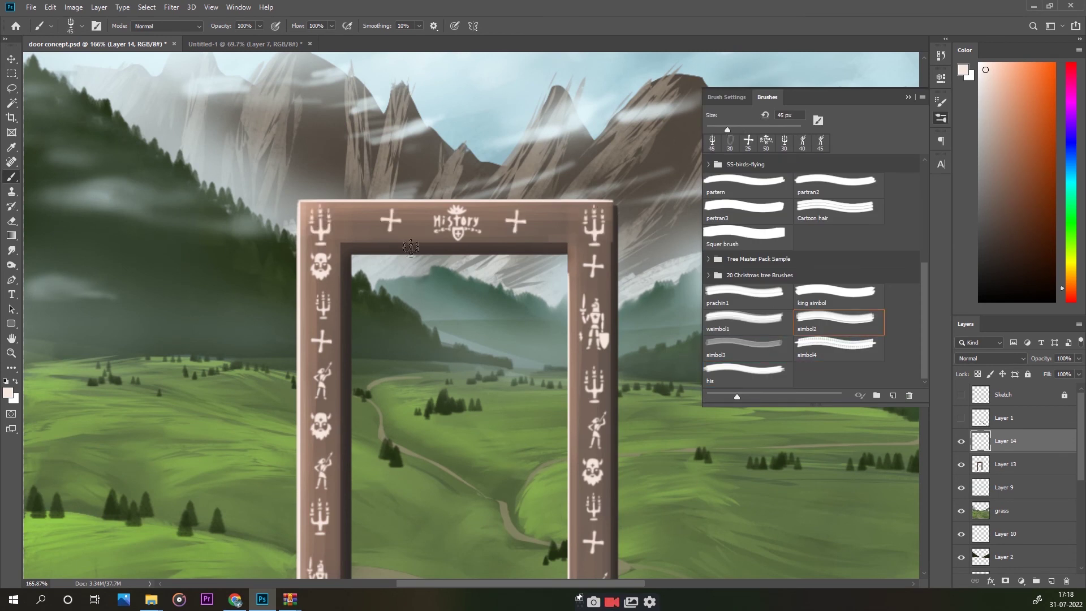
key("ctrl+0")
- Lock the symbols layer's transparency and paint the trident and skull symbols dark
scroll(815, 283, "down", 2)
scroll(990, 396, "down", 1)
left_click(989, 373)
scroll(339, 259, "up", 5)
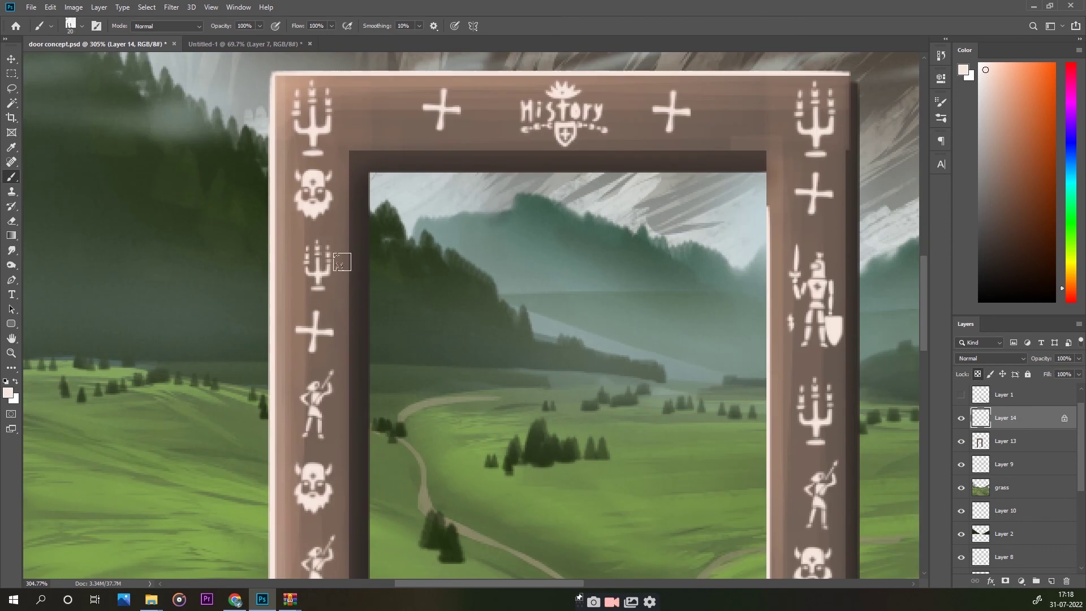
scroll(306, 141, "up", 2)
mouse_move(333, 79)
left_mouse_down()
mouse_move(325, 159)
mouse_move(352, 158)
left_mouse_up()
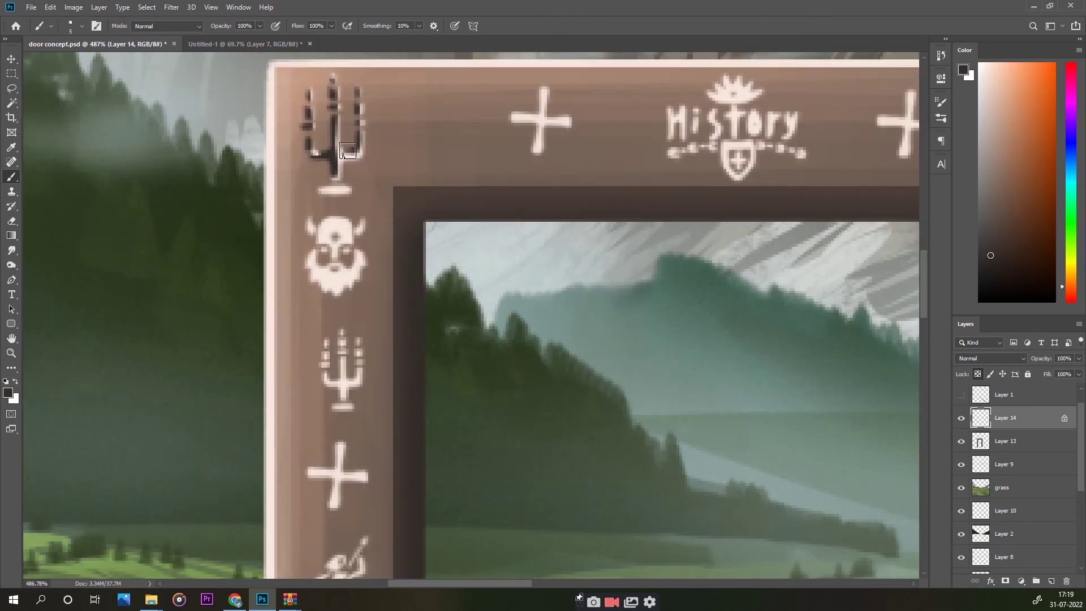
scroll(285, 255, "up", 2)
mouse_move(336, 208)
left_mouse_down()
mouse_move(368, 232)
mouse_move(327, 202)
left_mouse_up()
scroll(327, 202, "down", 5)
scroll(368, 193, "up", 2)
scroll(416, 184, "down", 2)
scroll(543, 152, "up", 3)
- Set the symbols layer's blend mode to Soft Light
scroll(543, 151, "down", 2)
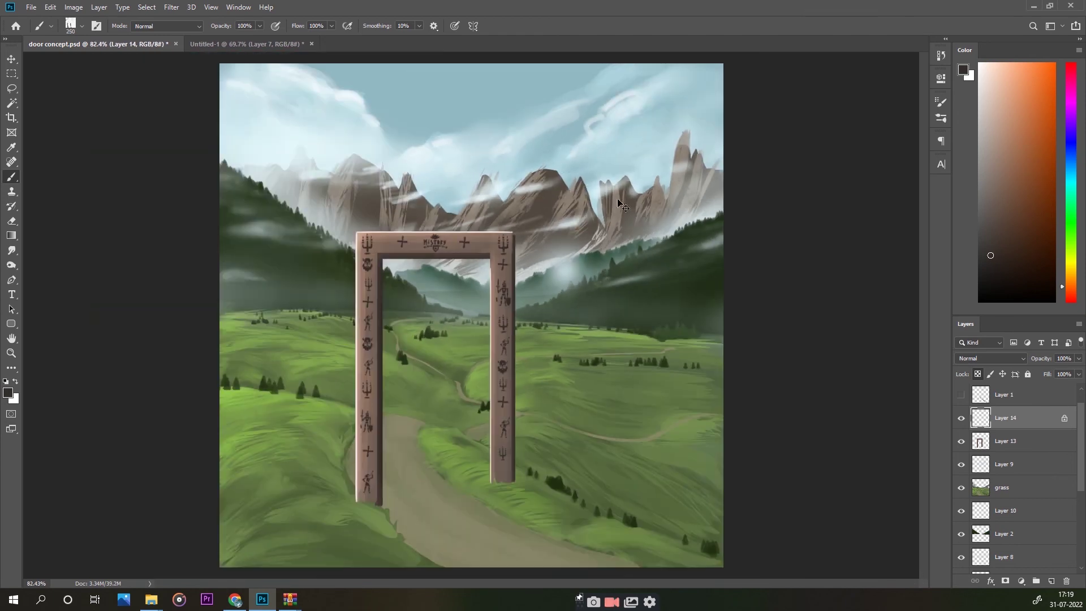
key("ctrl+i")
key("v")
left_click(990, 358)
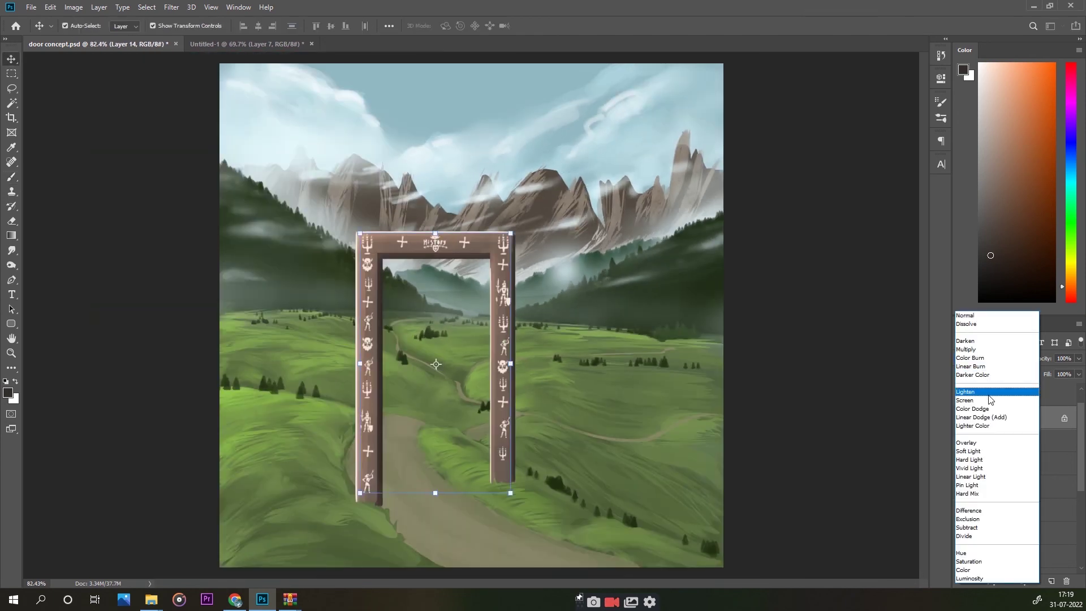
left_click(969, 451)
- Group the door frame layer together with its symbols layer
key("m")
scroll(480, 232, "up", 2)
scroll(480, 232, "down", 1)
scroll(456, 386, "up", 3)
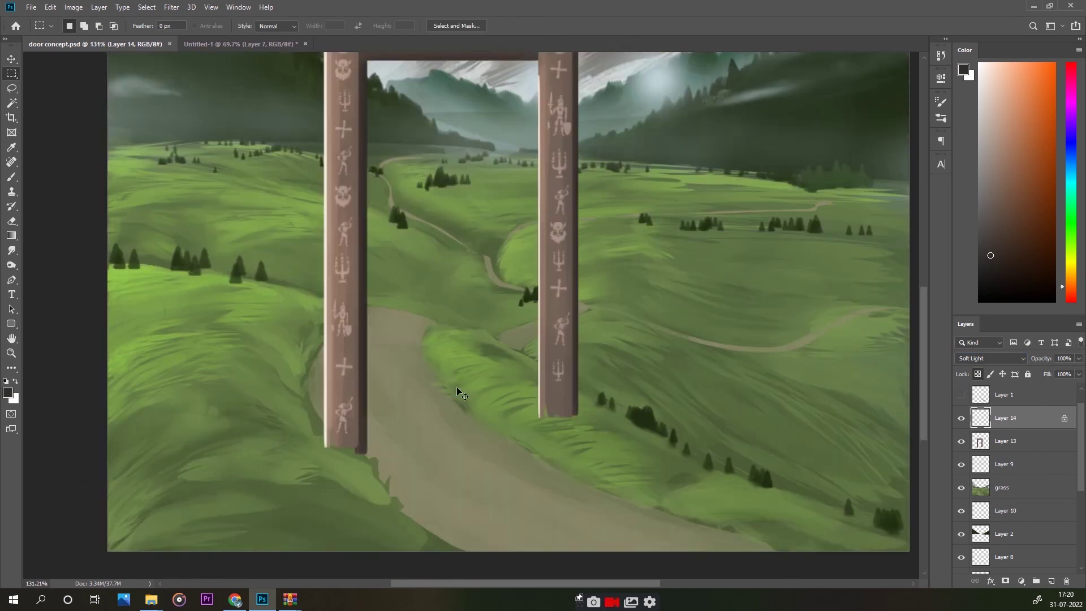
scroll(497, 478, "down", 2)
scroll(497, 478, "up", 3)
left_click(1021, 444)
scroll(350, 391, "up", 3)
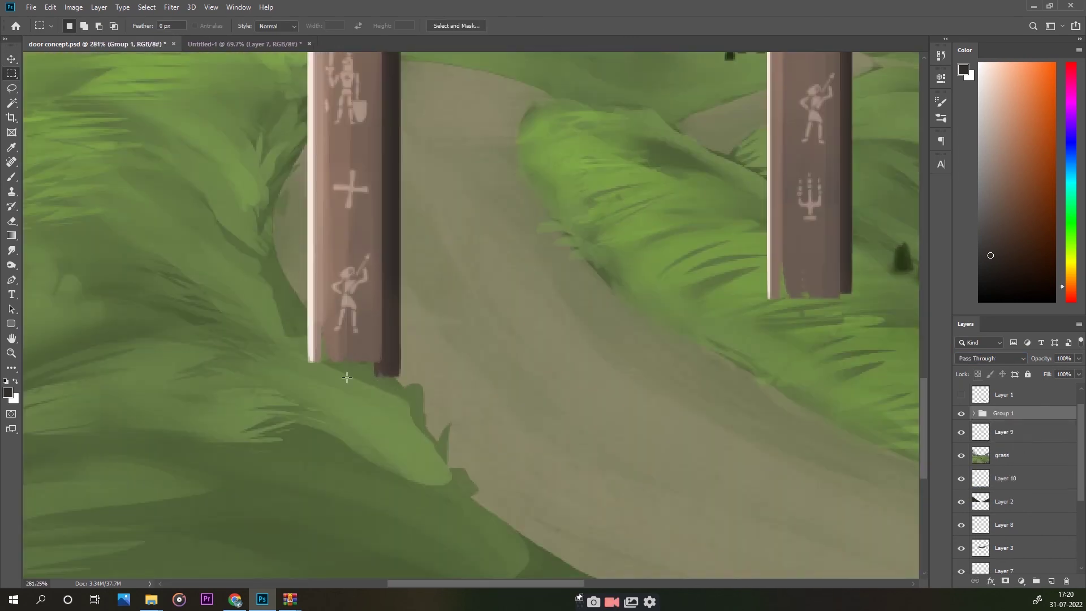
key("ctrl+g")
- Lasso grass blade shapes at the left pillar's base and paint them green
key("l")
left_click_drag(295, 334, 399, 352)
key("b")
left_click(351, 367, "alt")
left_click_drag(334, 340, 396, 362)
key("l")
key("b")
mouse_move(269, 300)
left_mouse_down()
mouse_move(300, 376)
mouse_move(300, 362)
left_mouse_up()
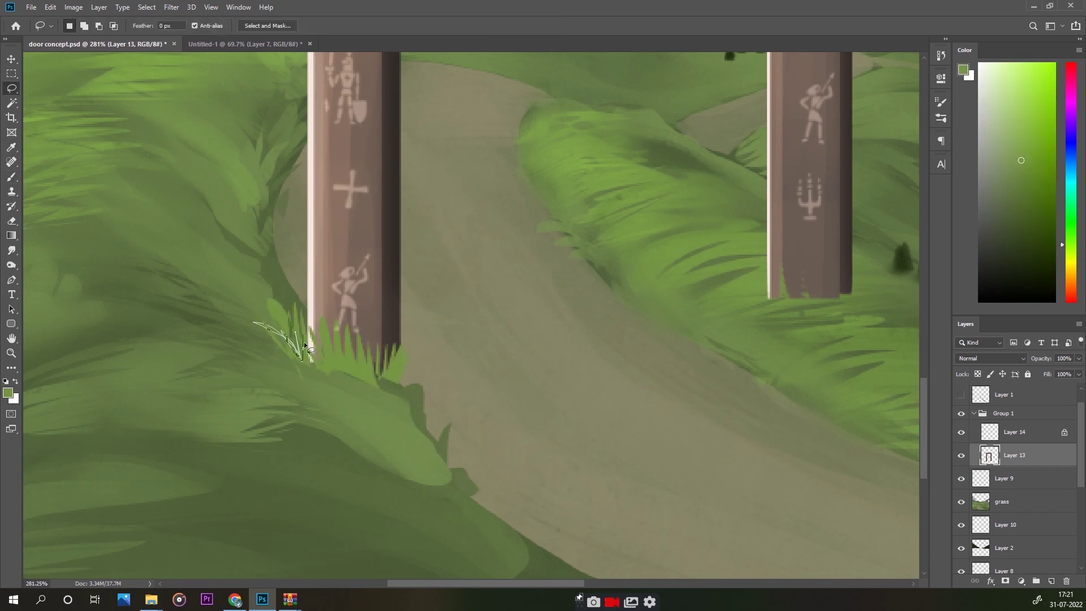
left_click_drag(803, 345, 691, 375)
- Outline and paint grass tufts at the right pillar's base, then smudge and deselect
key("l")
key("b")
left_click_drag(643, 315, 735, 334)
key("l")
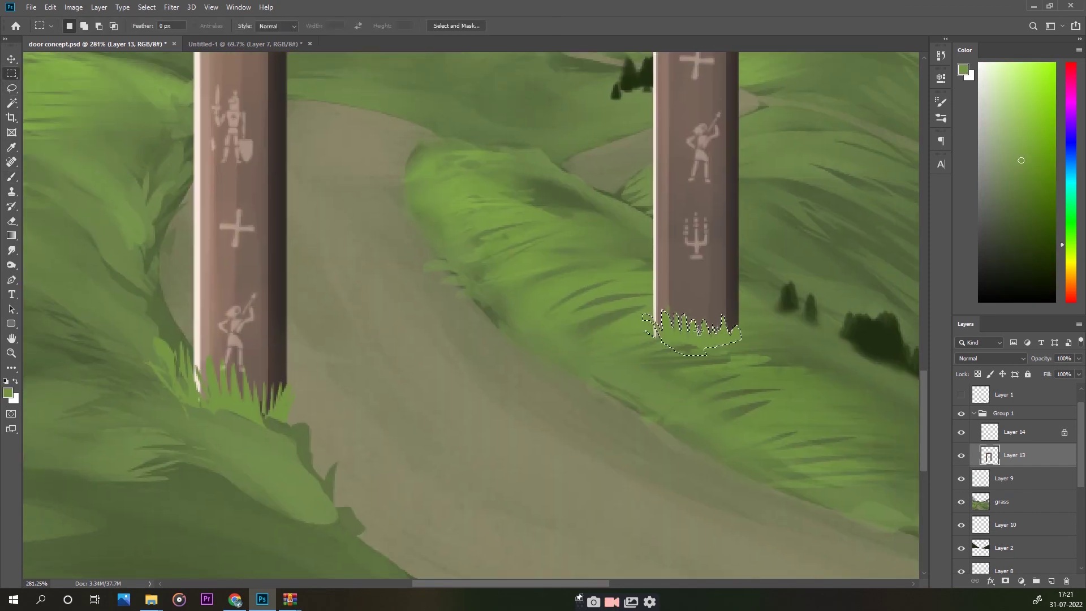
left_click_drag(658, 306, 640, 342)
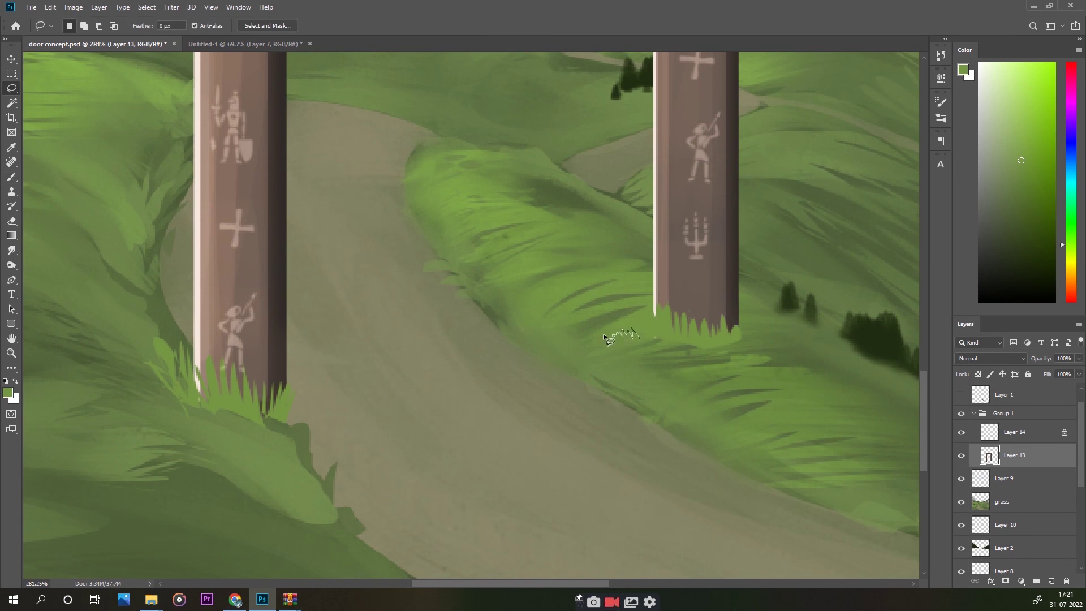
key("b")
key("r")
key("ctrl+d")
- Choose a round smudge tip, fit the painting in view, and duplicate the door symbols layer
key("F5")
left_click(783, 257)
key("F5")
key("ctrl+0")
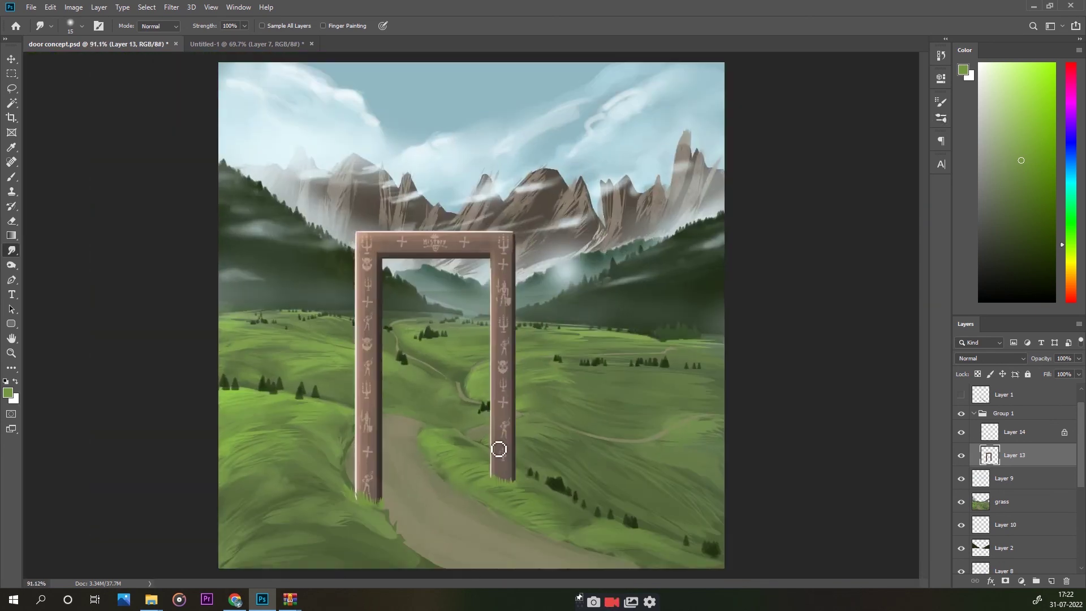
key("ctrl+j")
- Try skewing the door copy flat toward the bottom right, then cancel and delete it
key("ctrl+t")
left_click_drag(516, 232, 750, 429)
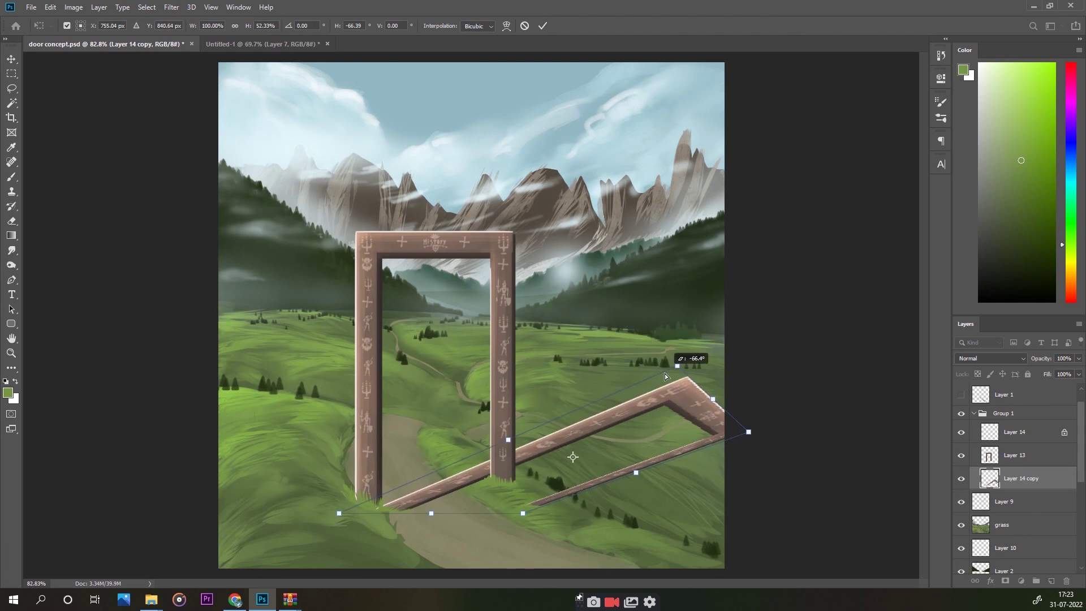
key("Escape")
key("Delete")
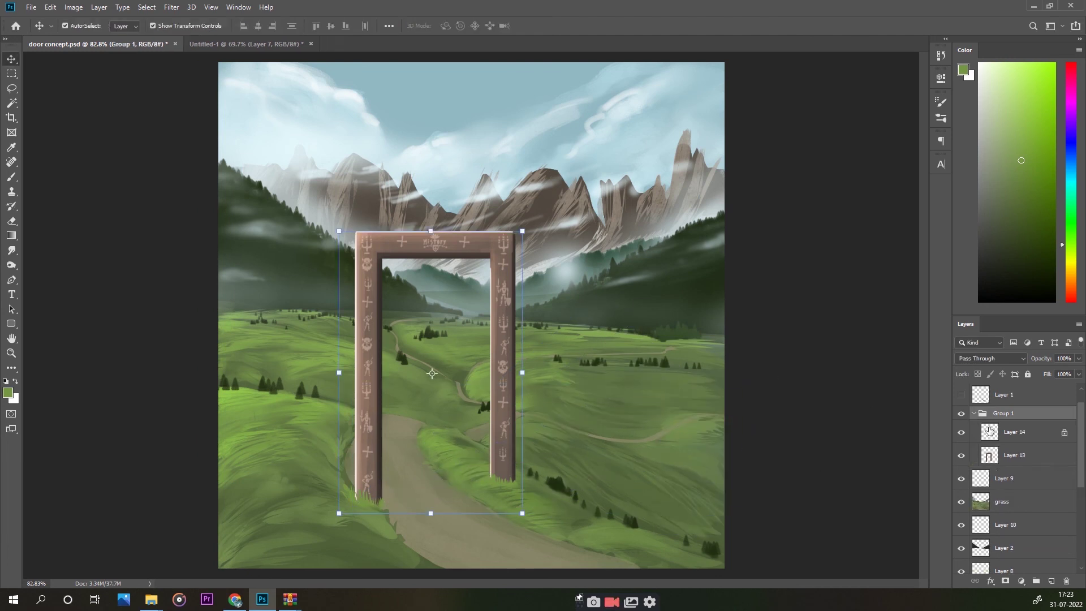
- On a new Multiply layer, paint black round-brush shadow beneath the door and across the right hillside
left_click(1052, 581, "ctrl")
key("b")
left_click(8, 393)
left_click(916, 366)
right_click(619, 426)
double_click(758, 261)
key("bracketright")
key("bracketright")
key("bracketright")
left_click_drag(510, 424, 336, 448)
left_click_drag(565, 421, 724, 433)
- Darken the hillside shadow with a smaller brush, then shade the ground left of the left pillar at lower opacity
key("ctrl+z")
key("bracketleft")
key("bracketleft")
key("bracketleft")
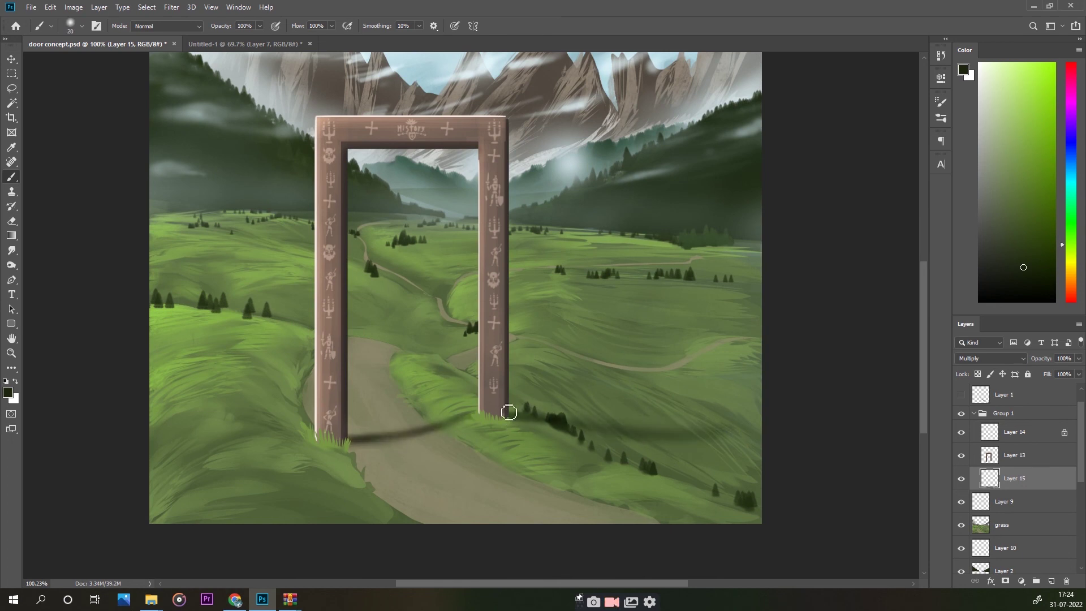
left_click_drag(553, 415, 701, 438)
scroll(622, 562, "down", 2)
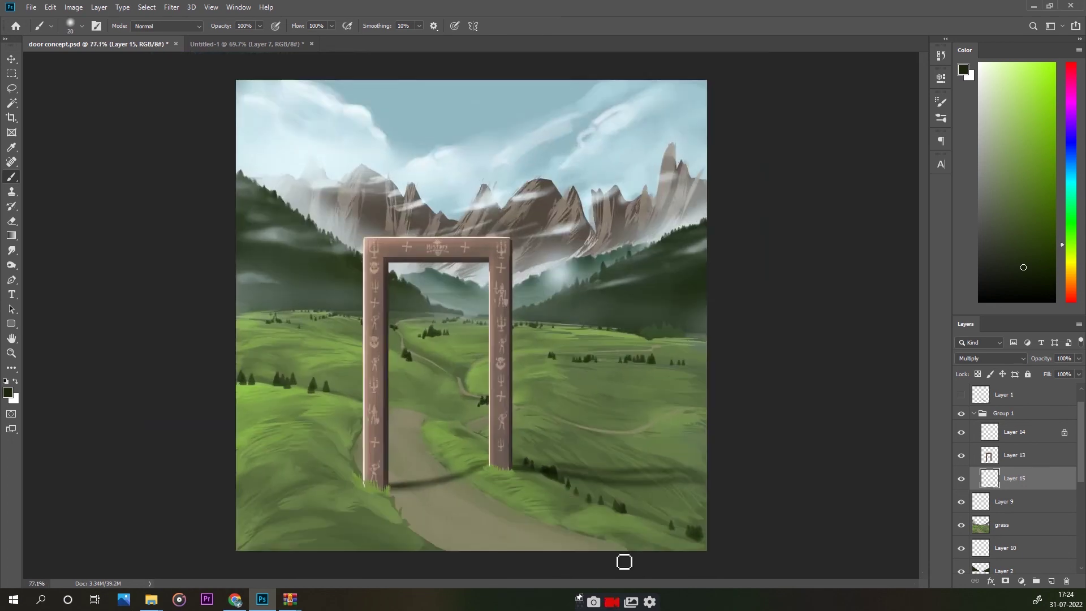
scroll(492, 401, "up", 4)
key("3")
key("8")
key("bracketright")
key("bracketright")
key("bracketright")
mouse_move(294, 335)
left_mouse_down()
mouse_move(270, 433)
mouse_move(291, 328)
left_mouse_up()
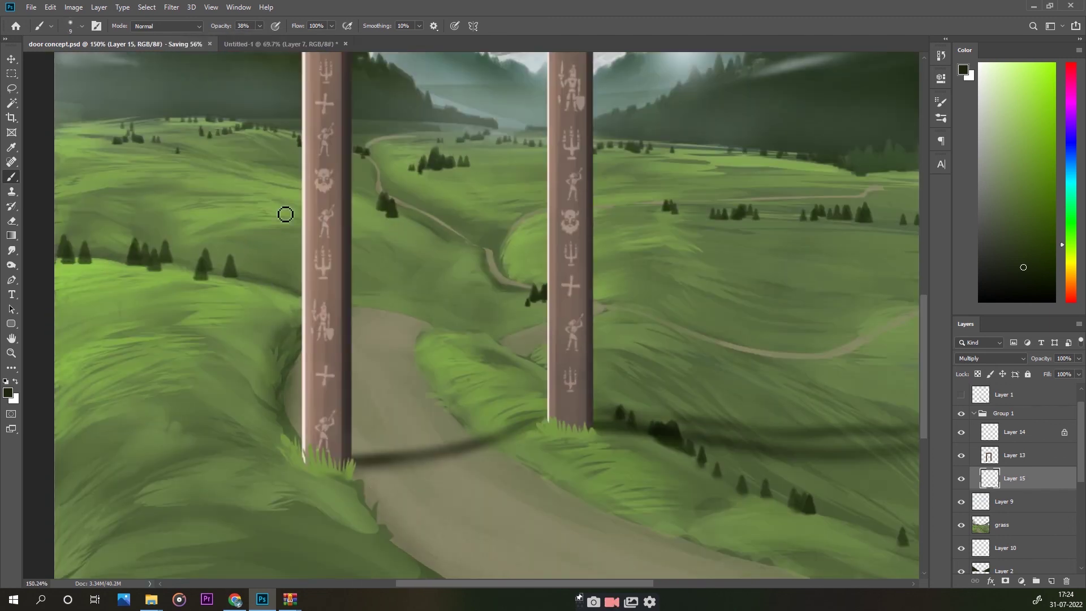
- Select the door group and duplicate it
scroll(455, 388, "down", 3)
scroll(455, 388, "down", 2)
left_click(1012, 413)
key("ctrl+j")
- Merge the copied door, scale it to about 24%, and place it on the path inside the doorway
key("ctrl+e")
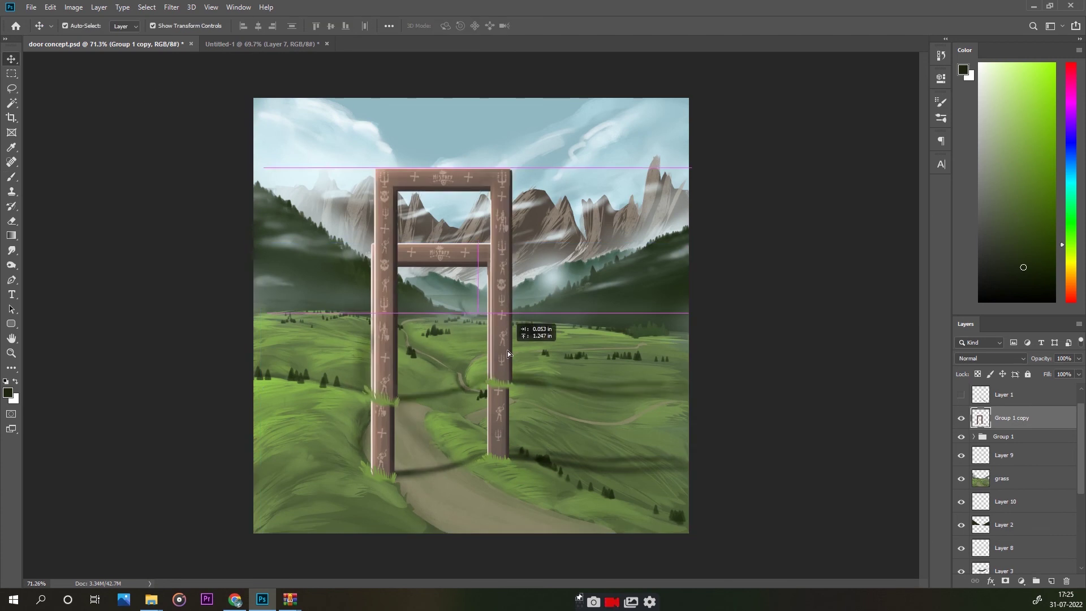
key("ctrl+bracketleft")
key("ctrl+t")
left_click_drag(689, 533, 554, 458)
mouse_move(435, 362)
left_mouse_down()
mouse_move(439, 308)
mouse_move(440, 325)
left_mouse_up()
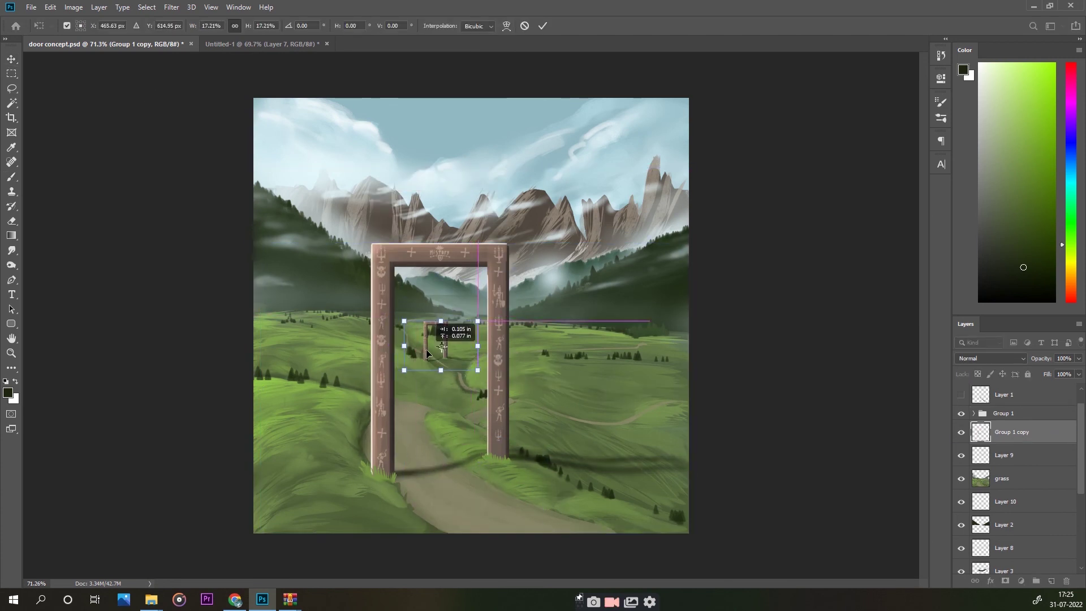
key("Return")
scroll(447, 338, "up", 2)
- Duplicate the small door, halve it, move it further down the path, and save
key("ctrl+j")
key("ctrl+t")
left_click_drag(485, 400, 461, 362)
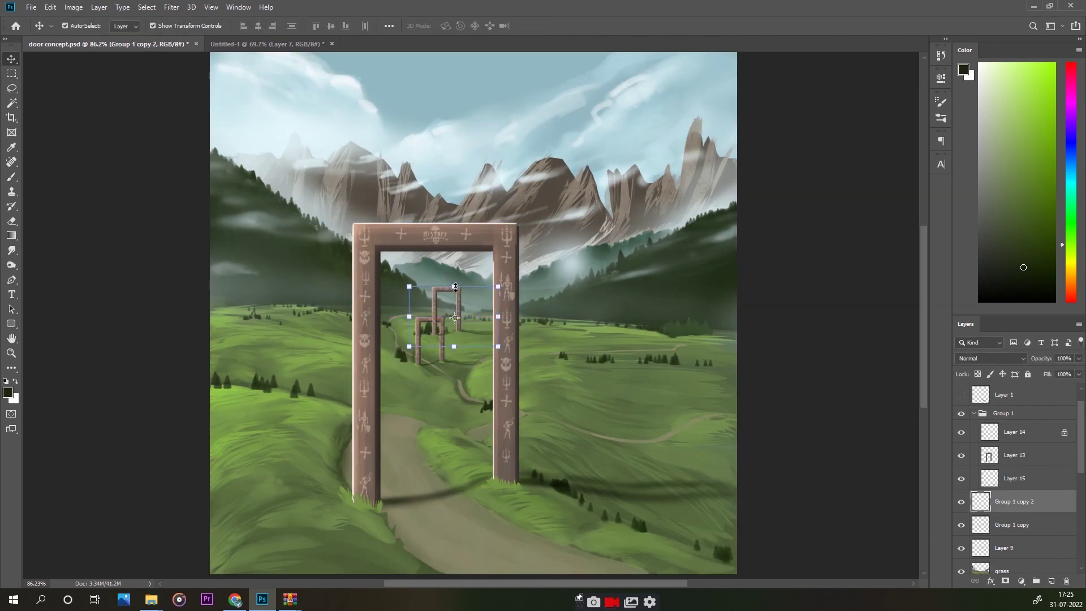
scroll(453, 317, "up", 5)
mouse_move(453, 318)
left_mouse_down()
mouse_move(534, 280)
mouse_move(263, 263)
left_mouse_up()
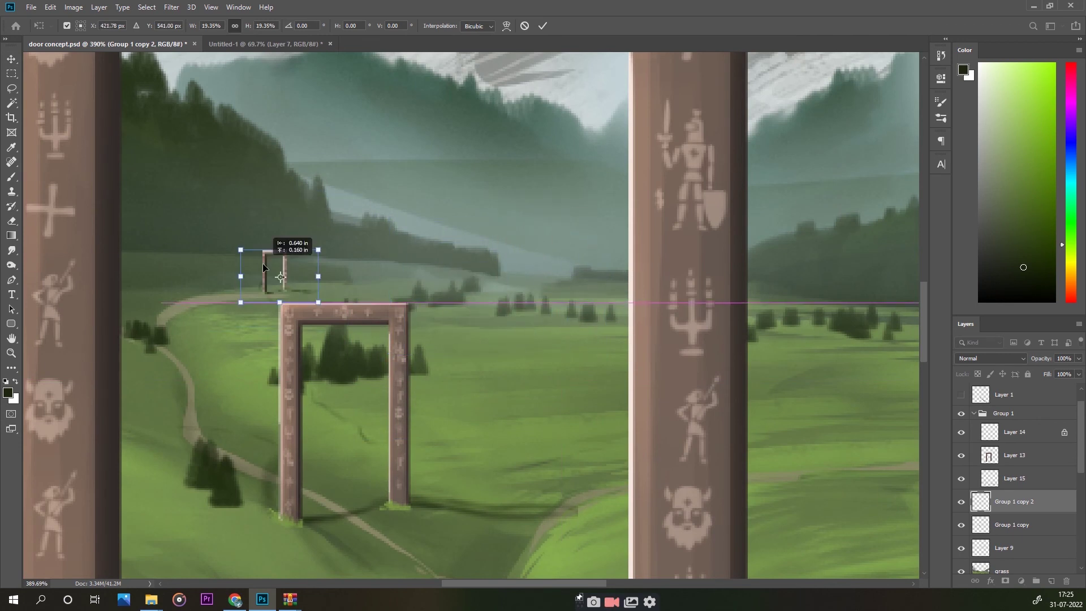
key("Return")
key("ctrl+0")
key("ctrl+s")
- Add a new layer for mist and pick a small smoke brush
scroll(464, 319, "up", 3)
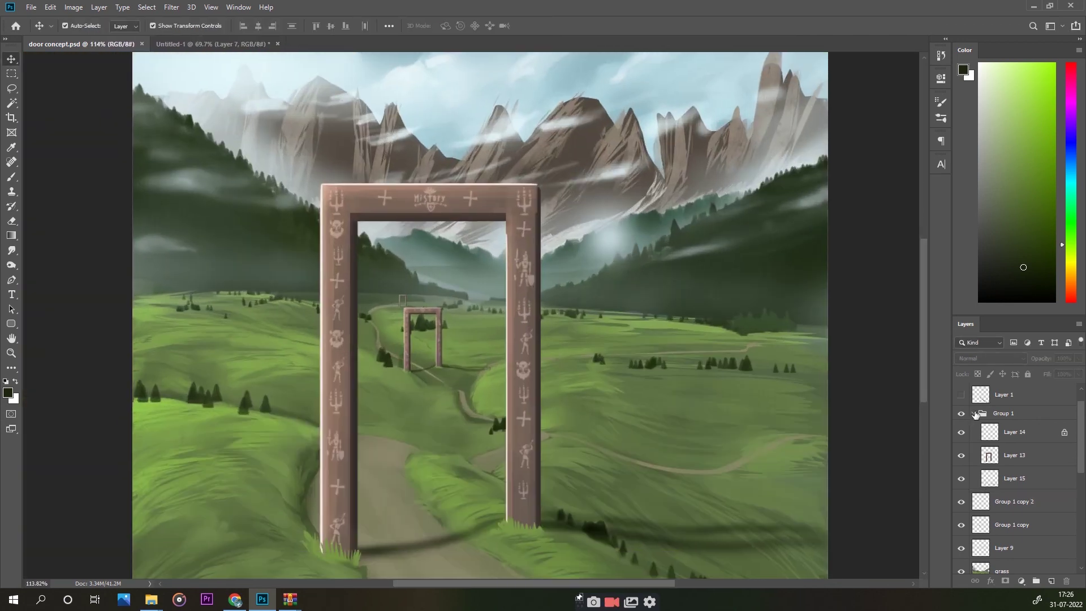
key("ctrl+shift+alt+n")
key("b")
left_click(941, 101)
scroll(732, 274, "down", 5)
scroll(752, 255, "down", 3)
scroll(764, 237, "down", 3)
left_click(758, 170)
left_click(775, 227)
- Set white as the paint colour and brush faint mist near the left post's top
left_click(941, 101)
scroll(509, 254, "down", 3)
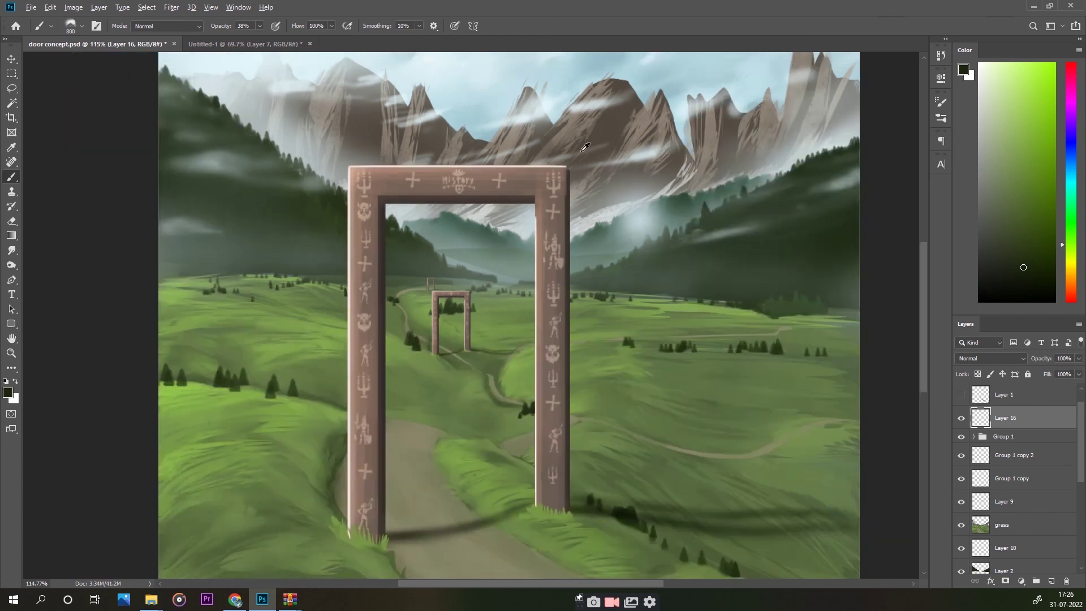
key("x")
key("bracketleft")
key("bracketleft")
key("bracketleft")
left_click_drag(362, 198, 381, 198)
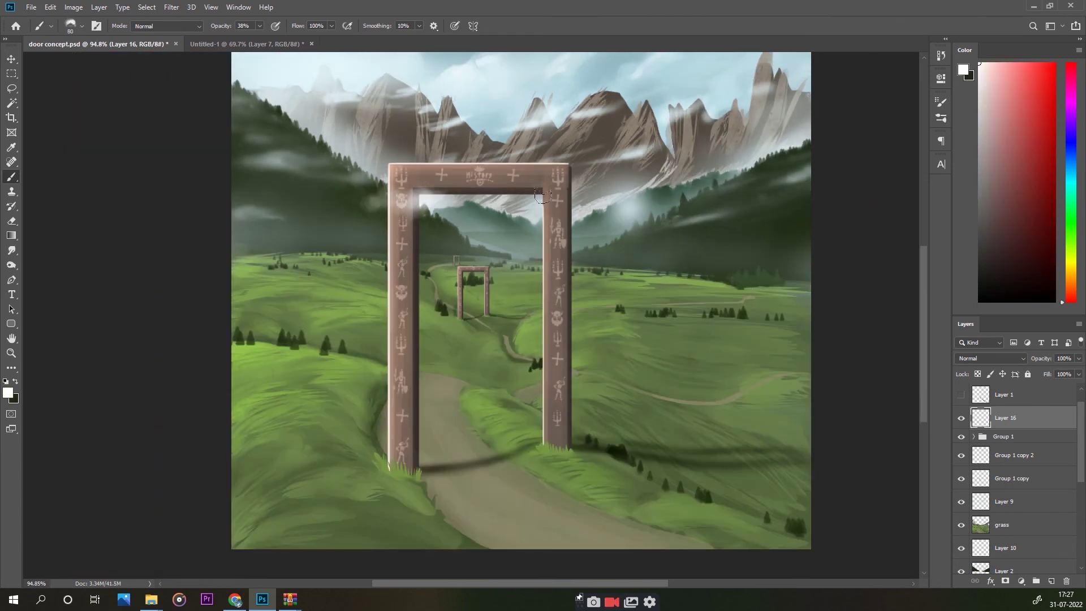
- Paint denser white mist across the door's top beam at full opacity
key("bracketright")
key("bracketright")
key("bracketright")
key("0")
key("bracketright")
left_click_drag(396, 217, 430, 215)
scroll(499, 232, "up", 3)
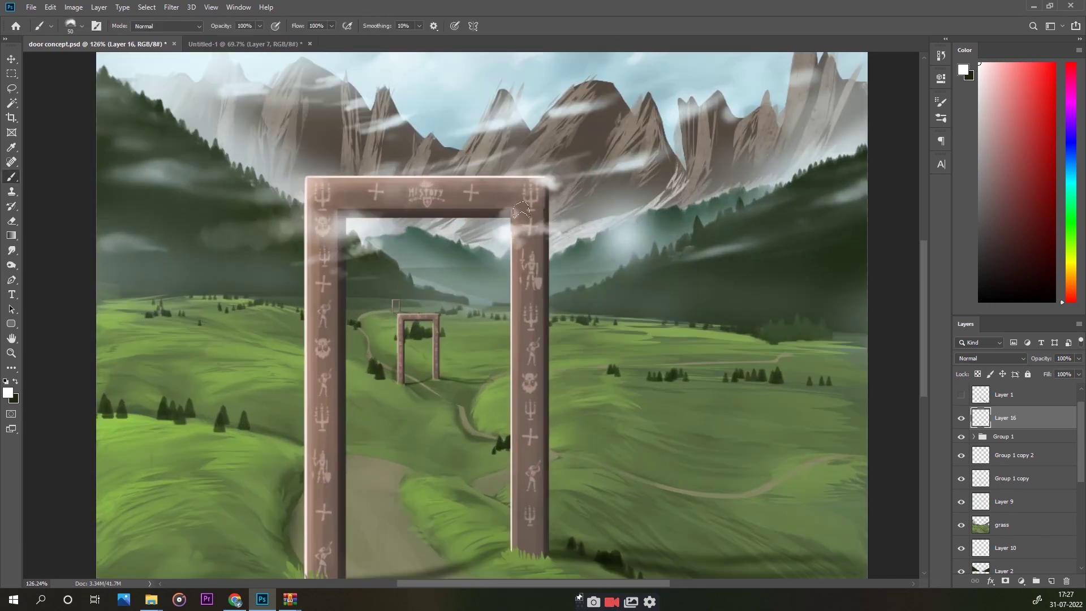
scroll(491, 295, "down", 3)
scroll(491, 294, "up", 2)
key("bracketright")
key("bracketright")
key("bracketright")
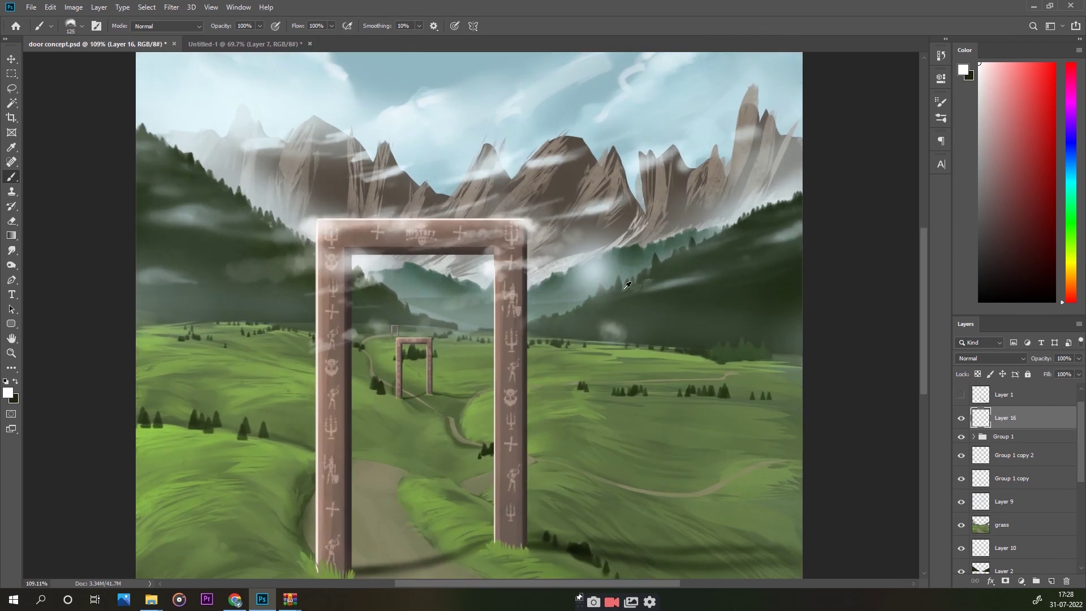
scroll(626, 286, "up", 1)
- Choose a grouping bird brush from the DanLUVisiBrushes SS-birds-flying set
left_click(941, 117)
left_click(709, 332)
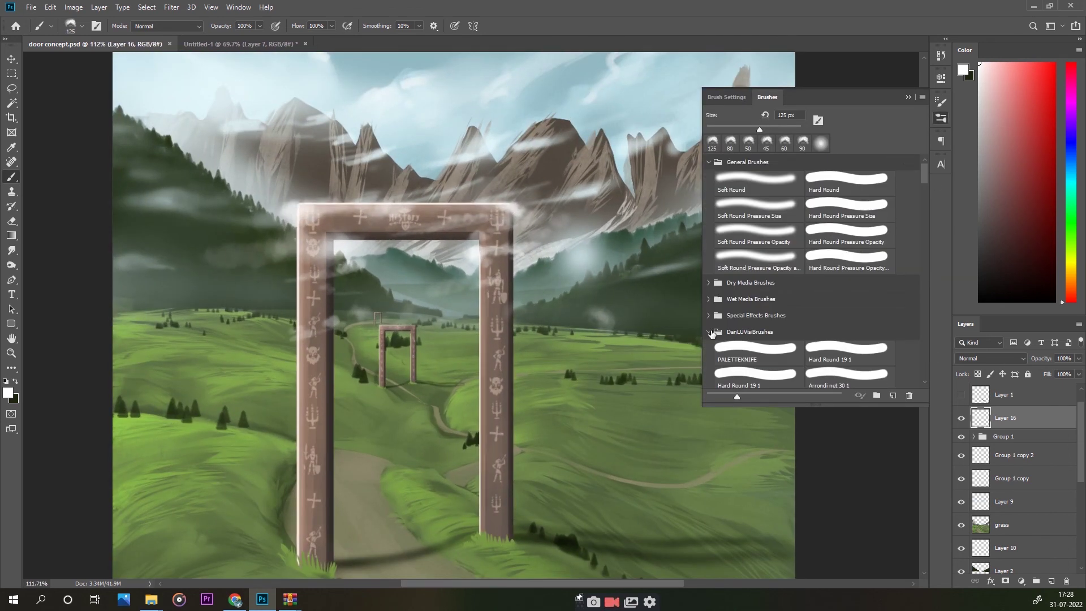
scroll(809, 282, "down", 1)
left_click(758, 349)
left_click(477, 273)
key("period")
key("period")
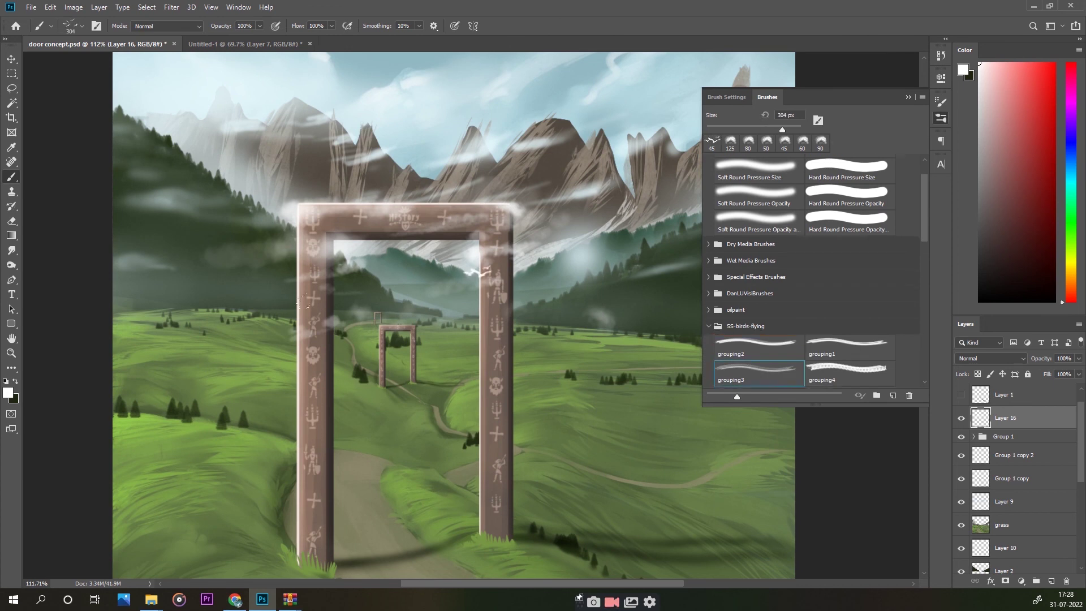
- Stamp small bird flocks in the sky and beside the door, then fit the painting in view
left_click(277, 311)
scroll(277, 311, "down", 2)
left_click(543, 309)
key("period")
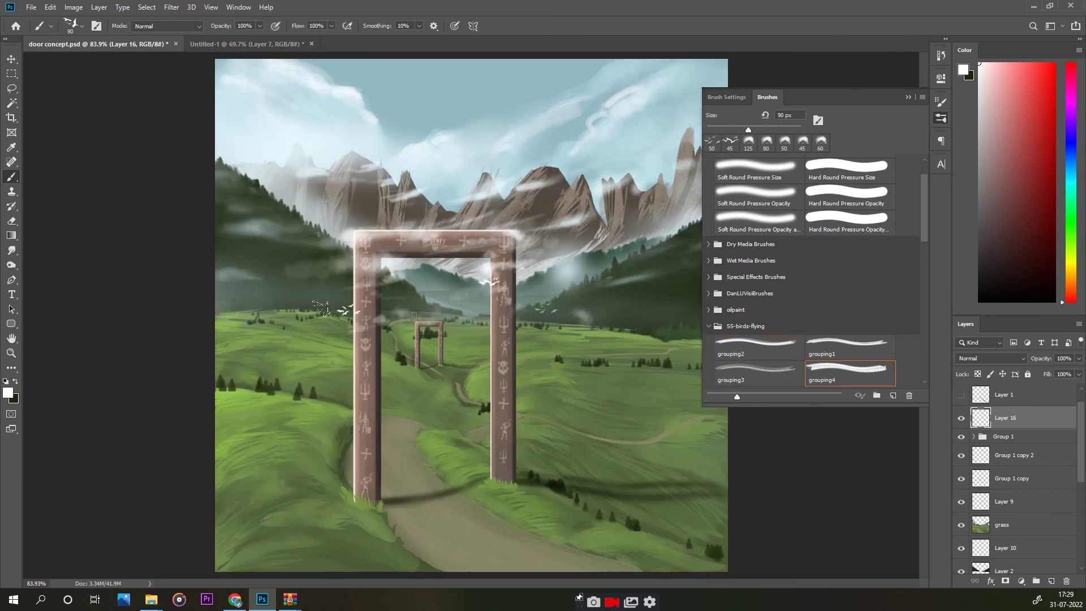
left_click(476, 342)
scroll(473, 333, "up", 2)
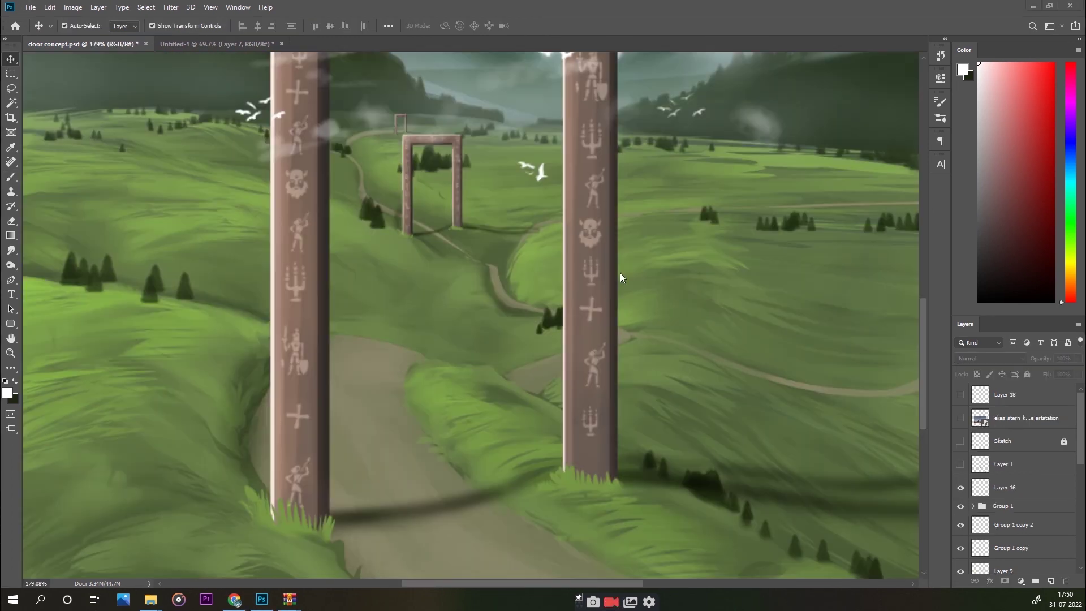
key("ctrl+0")
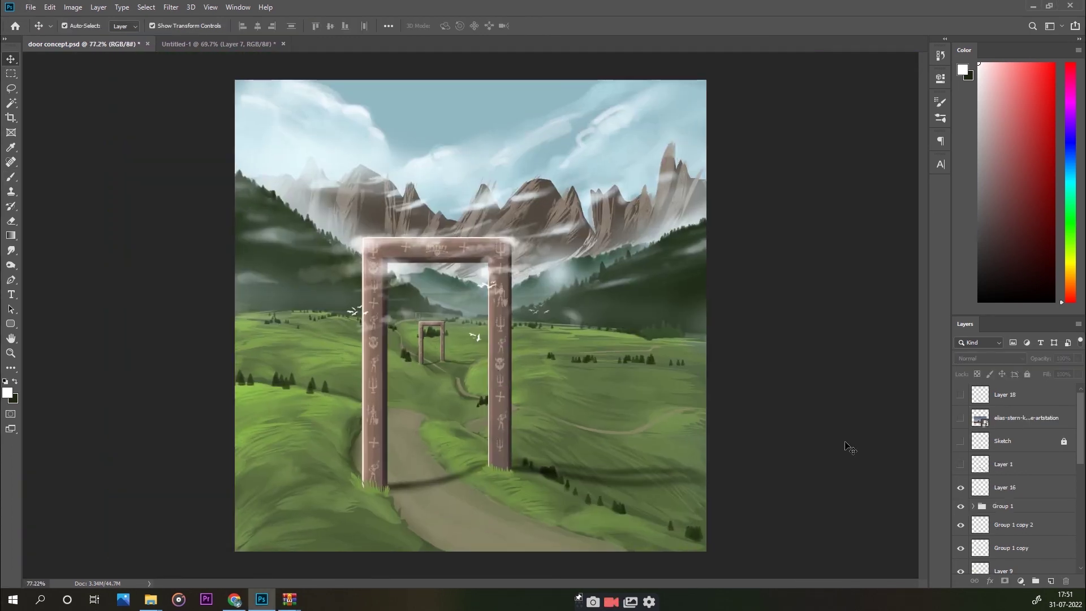
- Show the knight layer and shift its red cloak toward orange with Hue +22
left_click(961, 394)
scroll(424, 458, "up", 5)
left_click(422, 458)
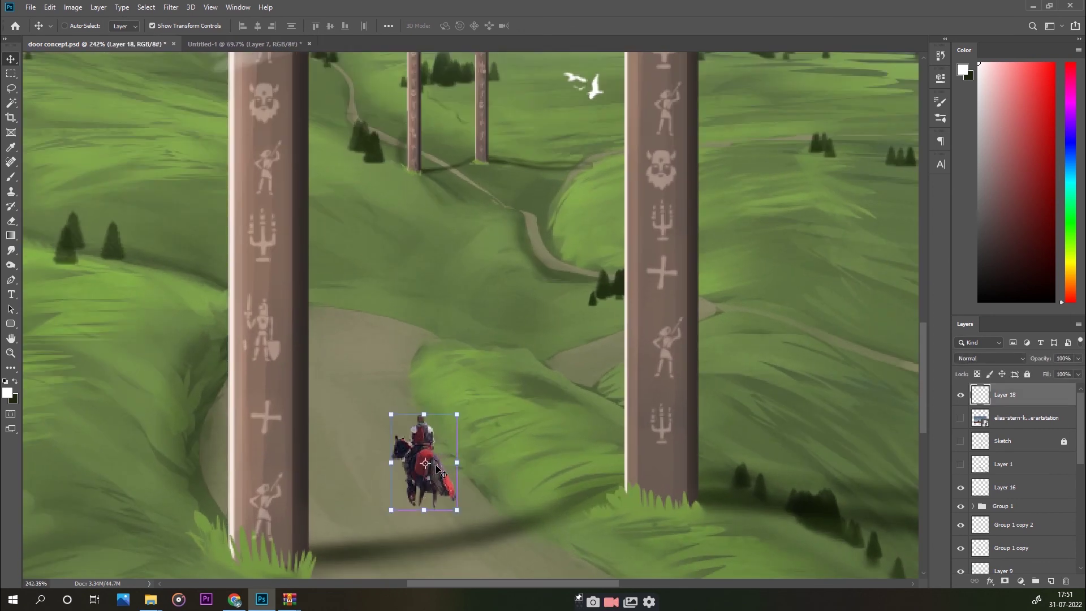
key("i")
key("ctrl+u")
mouse_move(860, 184)
left_mouse_down()
mouse_move(875, 203)
mouse_move(871, 217)
left_mouse_up()
left_click(988, 126)
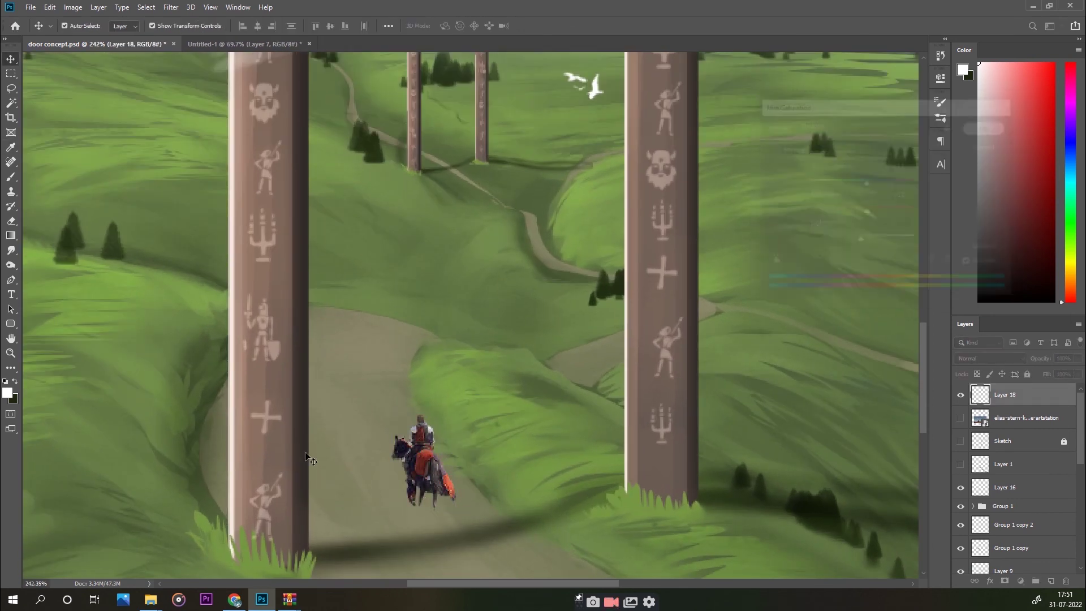
- Smudge the knight's edges to blend it into the path
key("v")
scroll(395, 447, "down", 3)
scroll(339, 430, "up", 5)
scroll(329, 423, "down", 2)
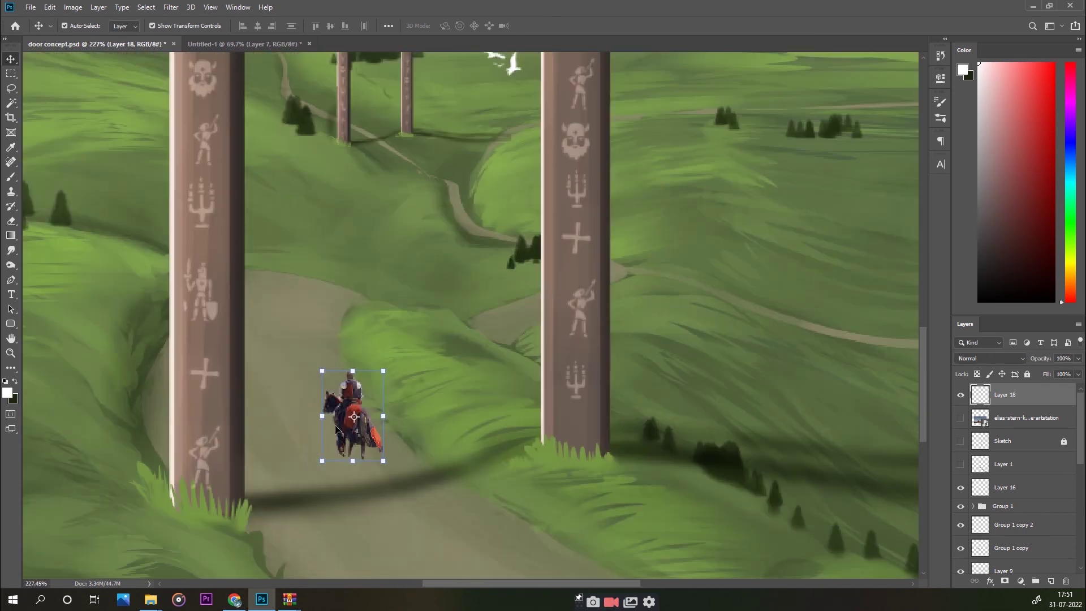
key("b")
key("F5")
key("r")
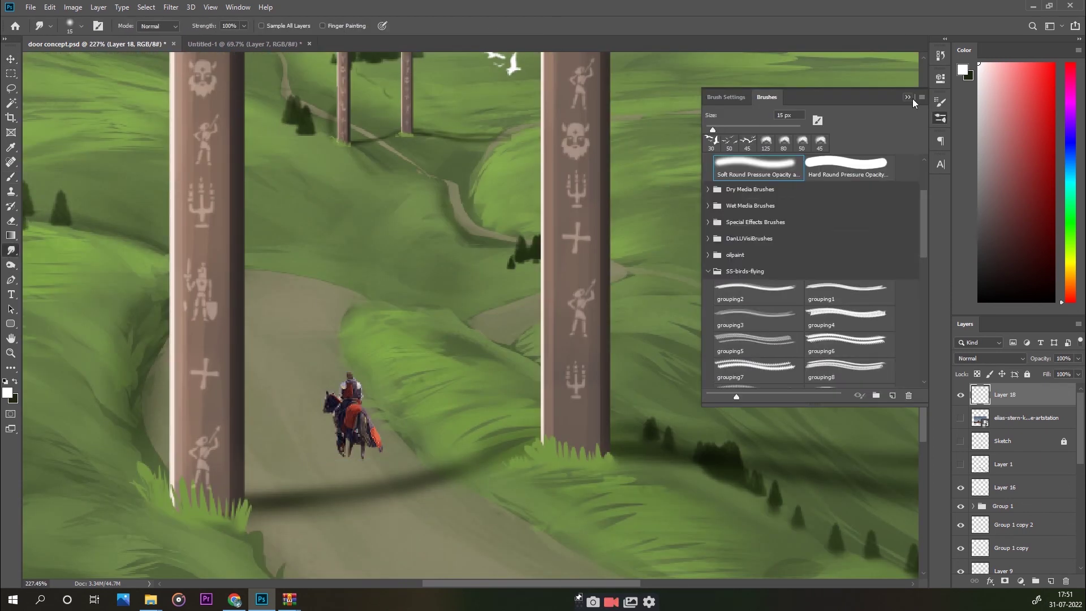
key("F5")
scroll(323, 272, "up", 3)
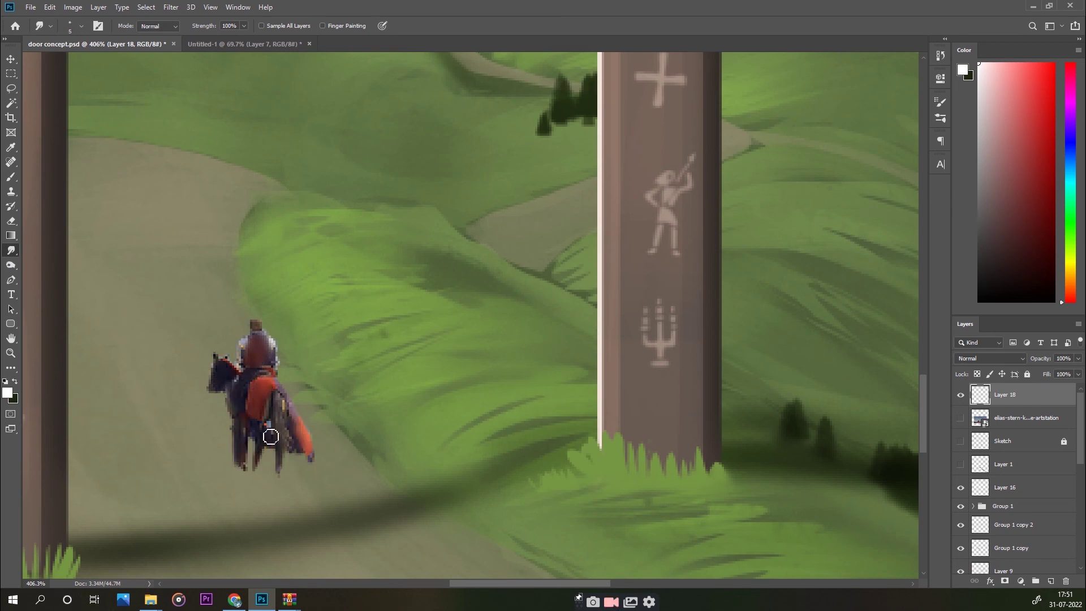
- Return to the brush, dismissing two accidental Rectangle tool dialogs
key("b")
left_click(939, 118)
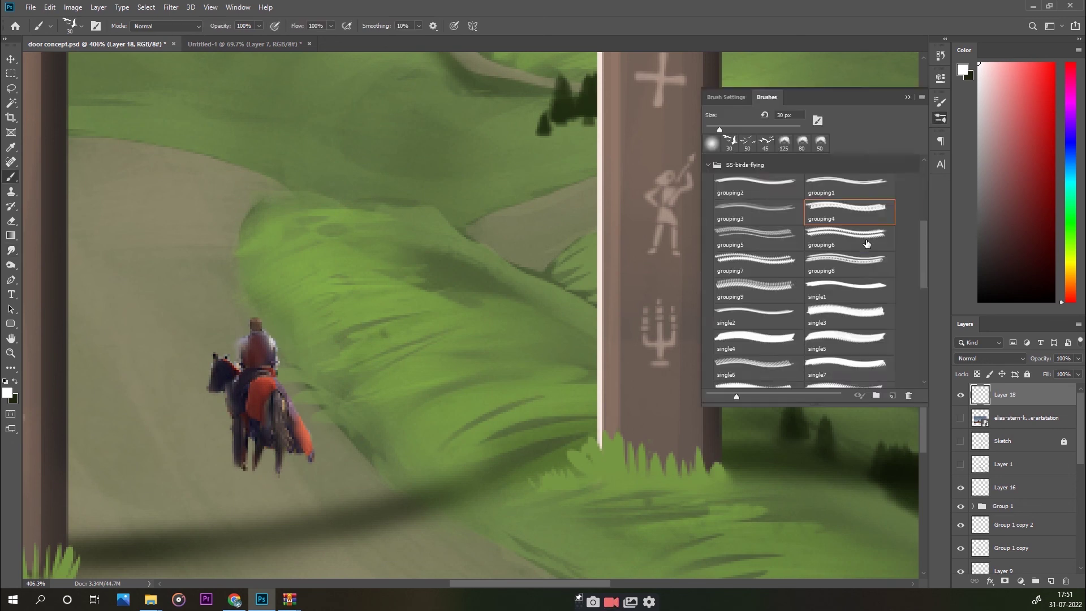
left_click(906, 98)
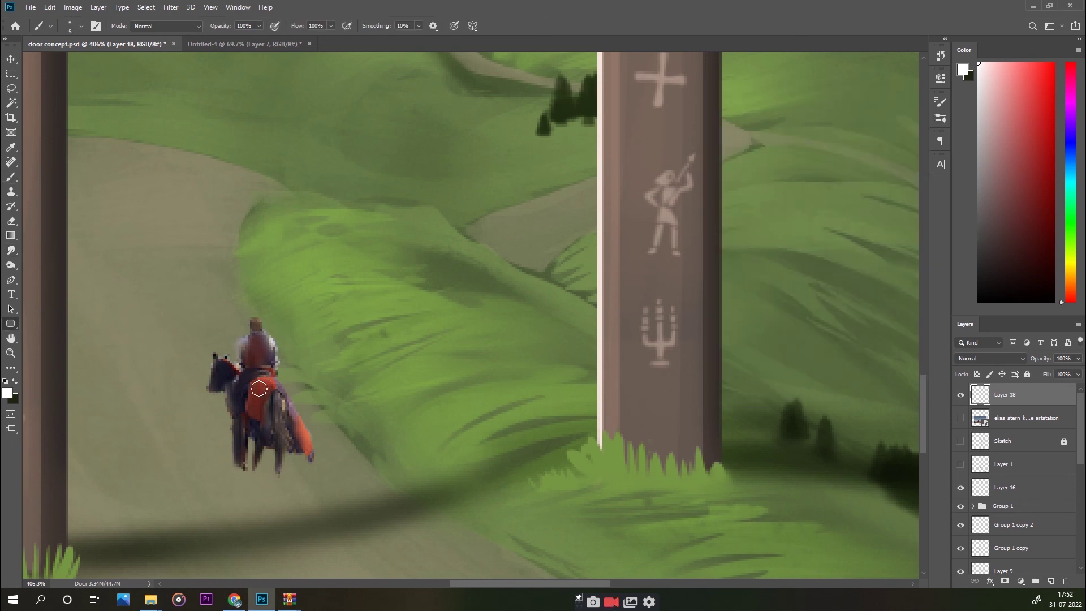
key("u")
left_click(328, 385)
key("Escape")
left_click(563, 229)
key("Escape")
key("b")
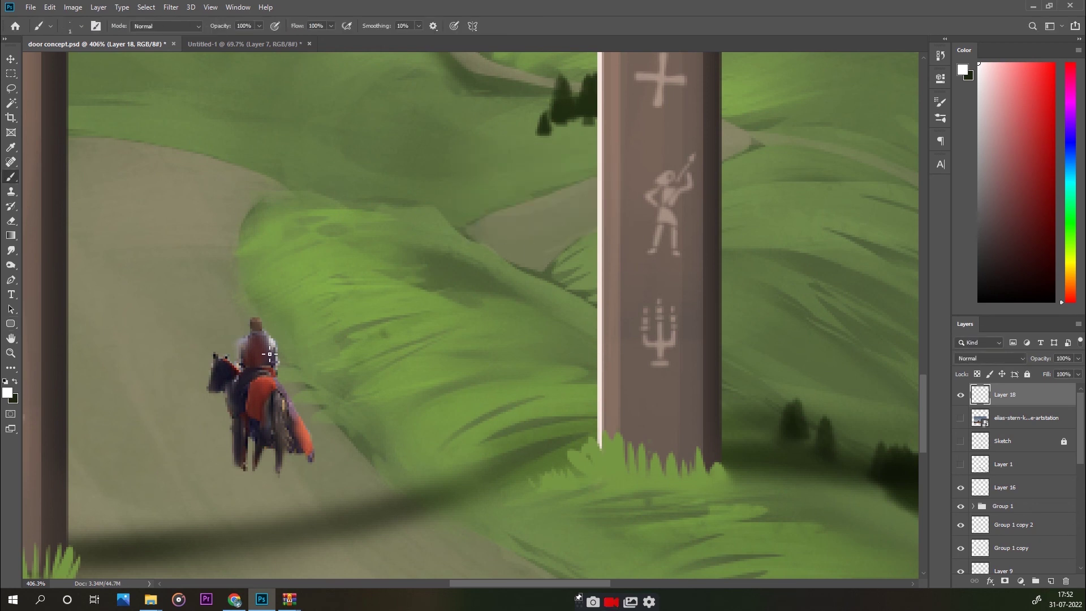
- Enlarge the brush, sample the rider's dark red, then pick a very dark purple
scroll(205, 266, "left", 3)
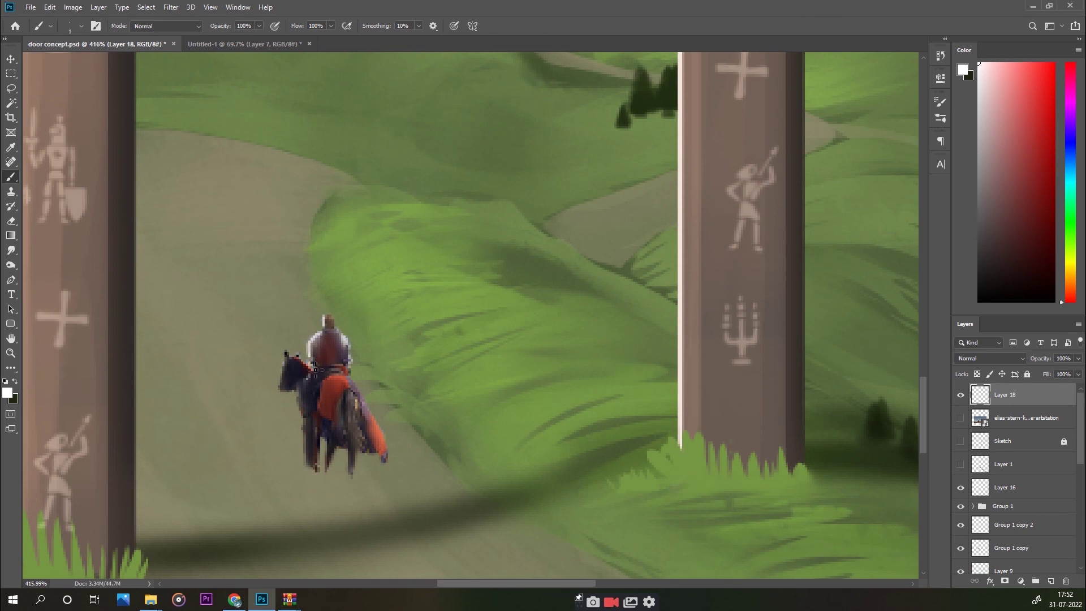
scroll(307, 392, "down", 1)
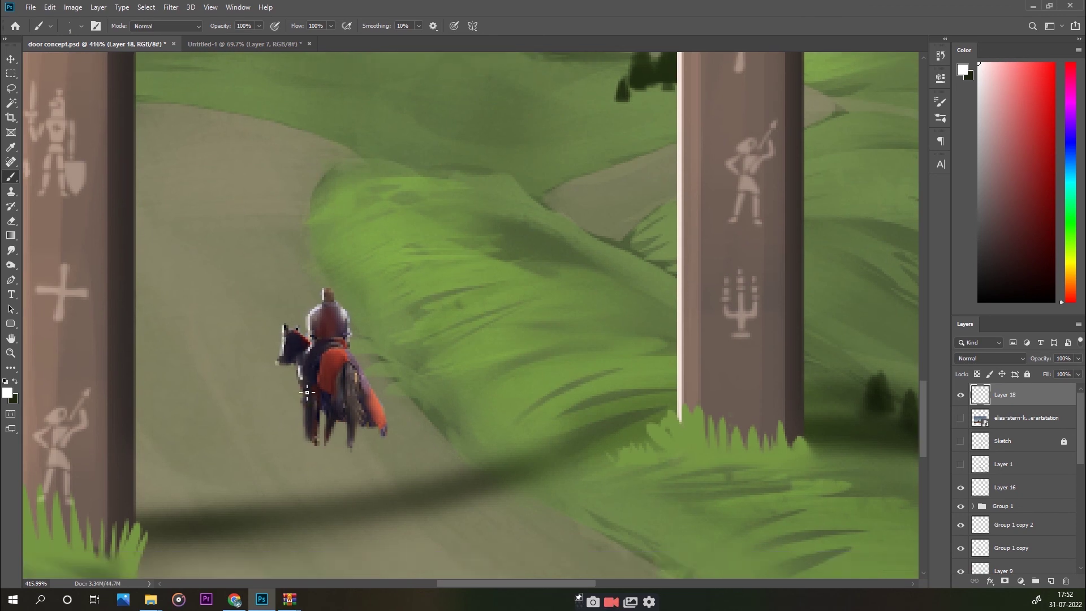
key("bracketright")
left_click(334, 364, "alt")
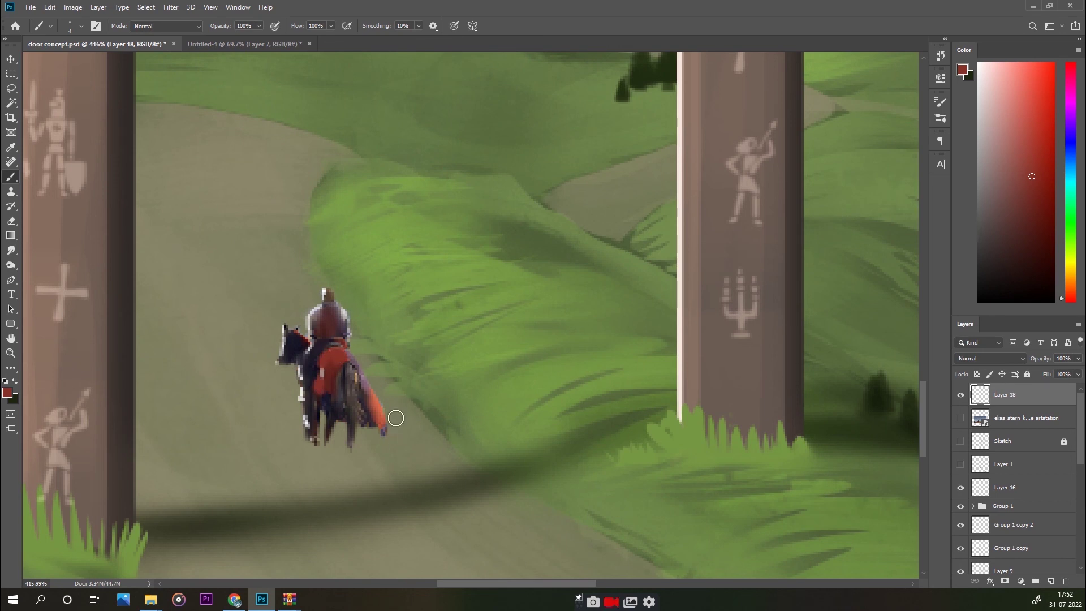
left_click(378, 436, "alt")
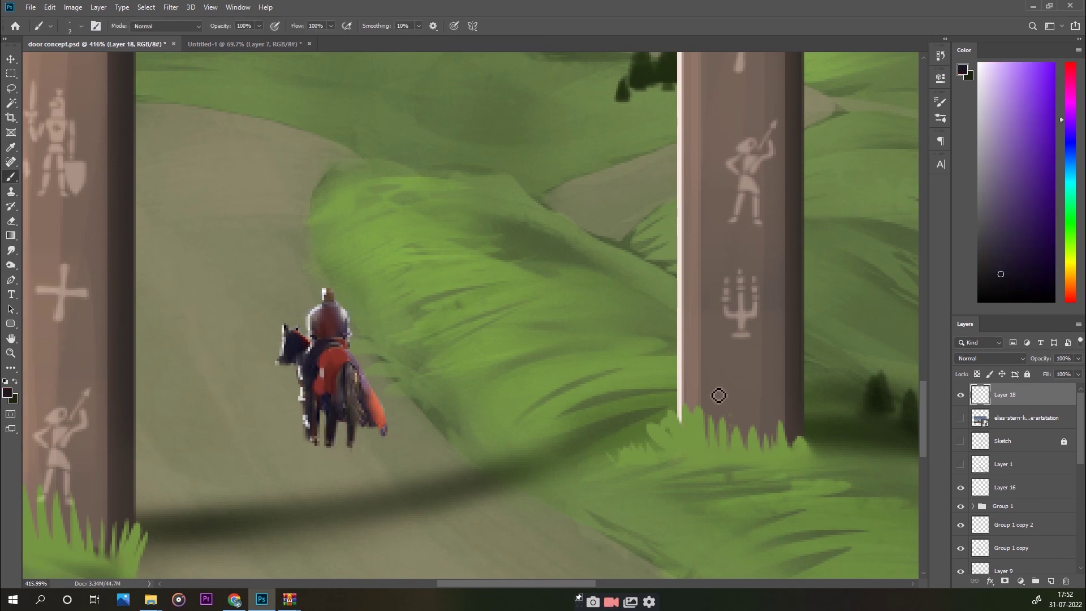
- Add a Multiply layer beneath the knight and paint its shadow in grass green-grey
left_click(1050, 581, "ctrl")
left_click(976, 356)
key("alt")
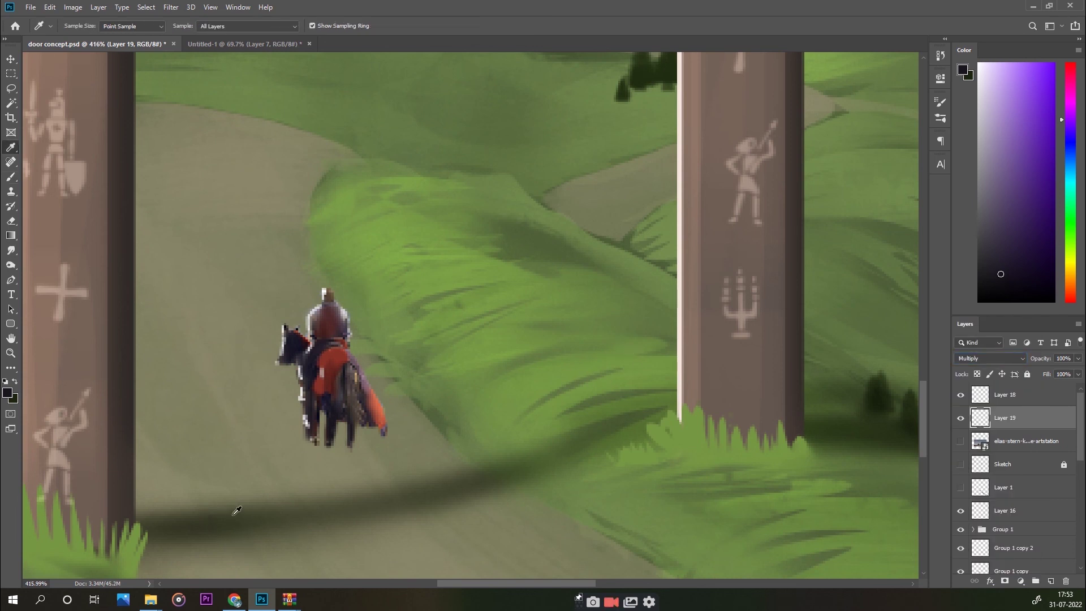
left_click(225, 519, "alt")
left_click(941, 118)
left_click(906, 97)
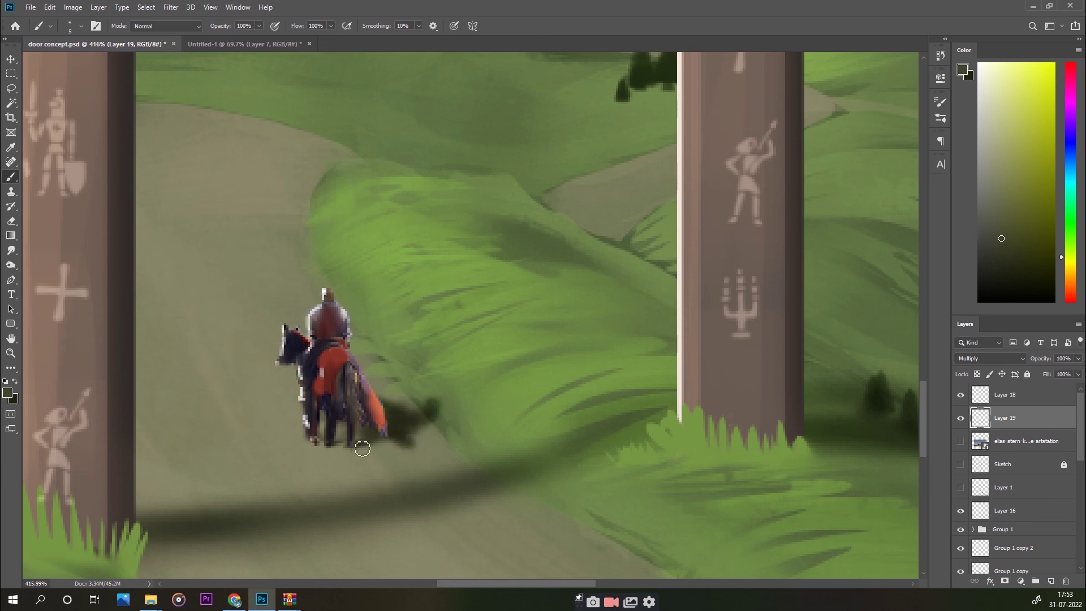
key("ctrl+0")
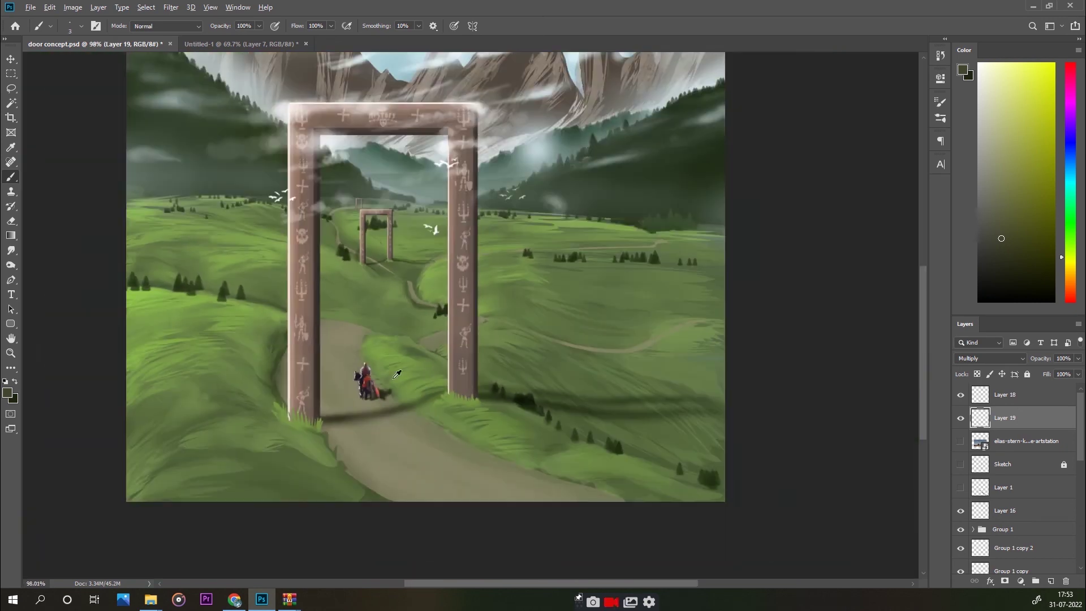
- Lower the shadow layer to 85% opacity and draw the knight's upward lance on a new layer
left_click_drag(1070, 374, 1069, 374)
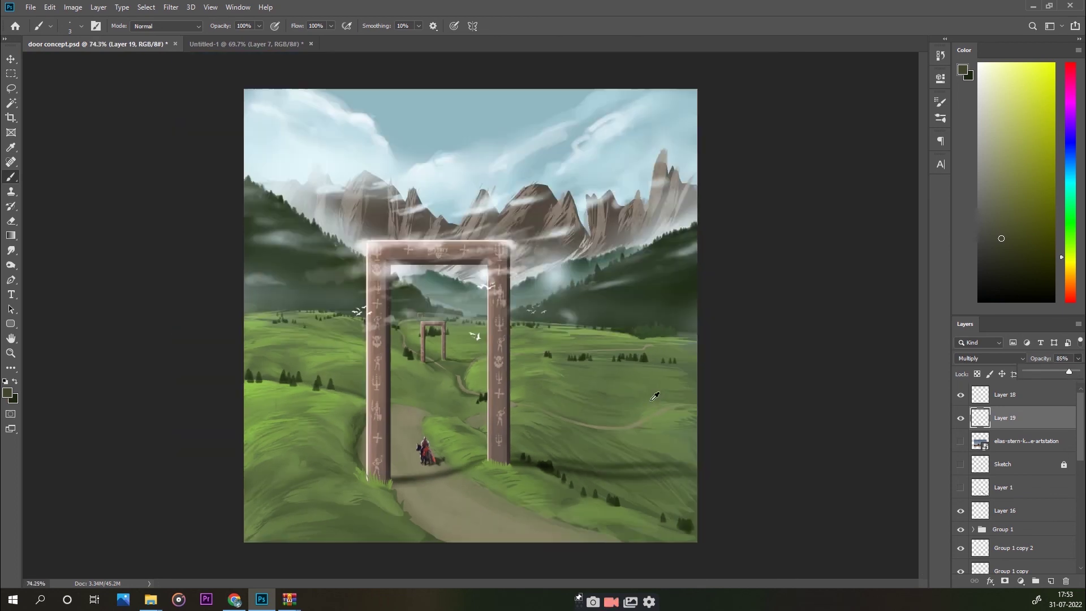
scroll(438, 433, "up", 5)
scroll(438, 433, "up", 5)
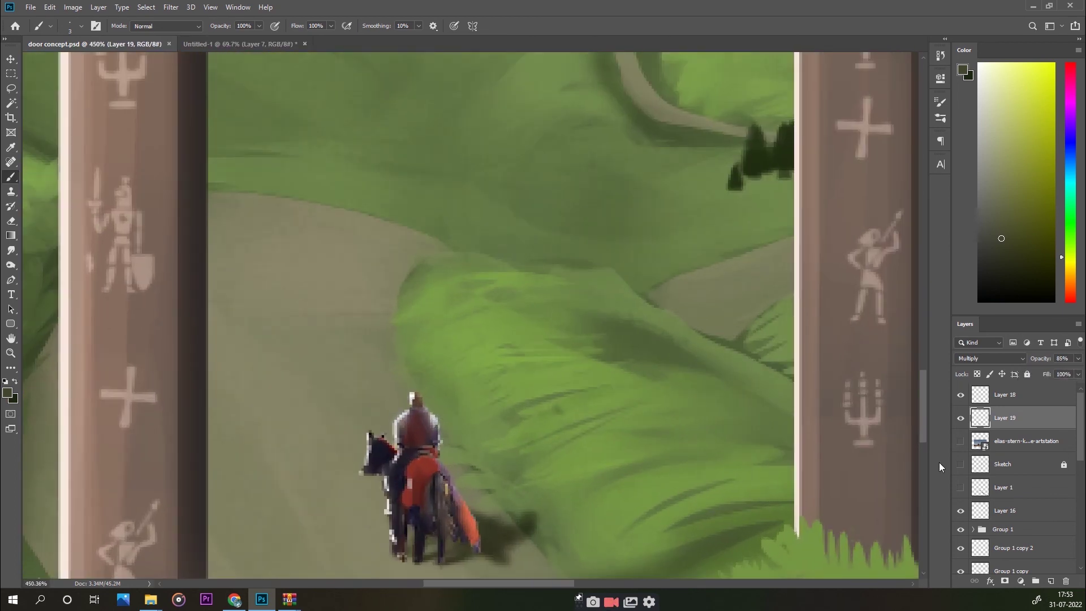
left_click(1050, 581)
mouse_move(436, 416)
left_mouse_down()
mouse_move(444, 359)
mouse_move(497, 374)
mouse_move(577, 361)
left_mouse_up()
- Paint a wavy dark red pennant from the lance tip, undoing stray red strokes
left_click(440, 483, "alt")
key("ctrl+z")
left_click(940, 102)
left_click(941, 101)
key("ctrl+z")
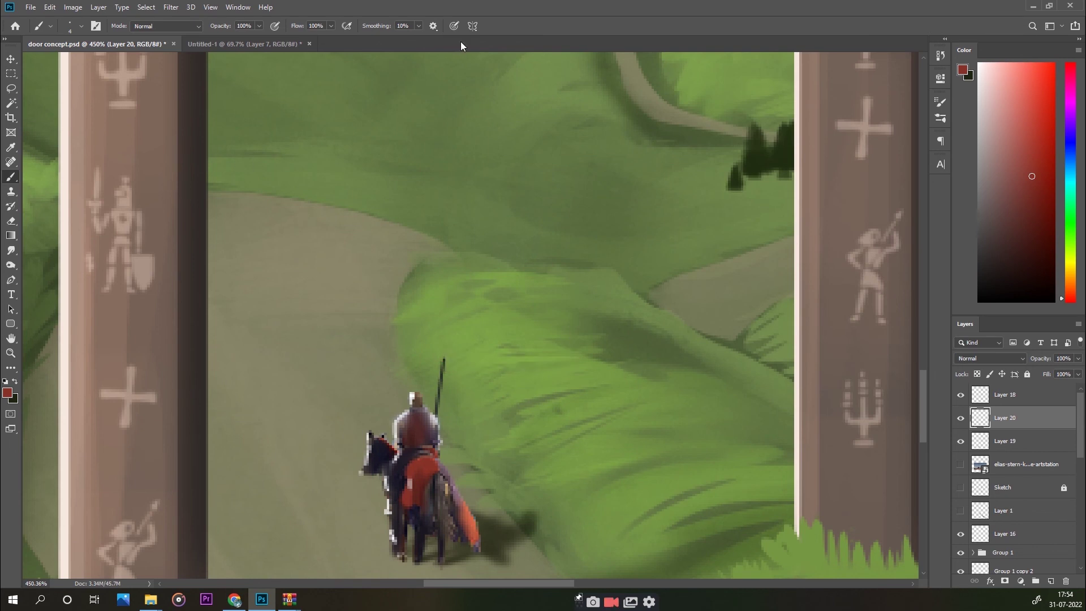
left_click_drag(444, 359, 551, 351)
scroll(496, 396, "down", 5)
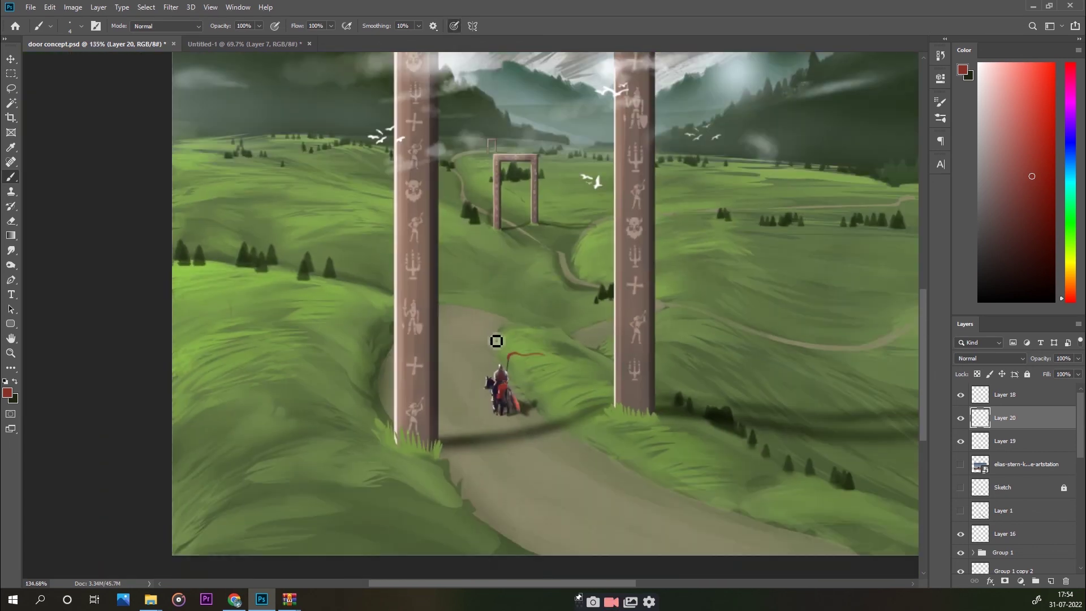
scroll(496, 425, "down", 3)
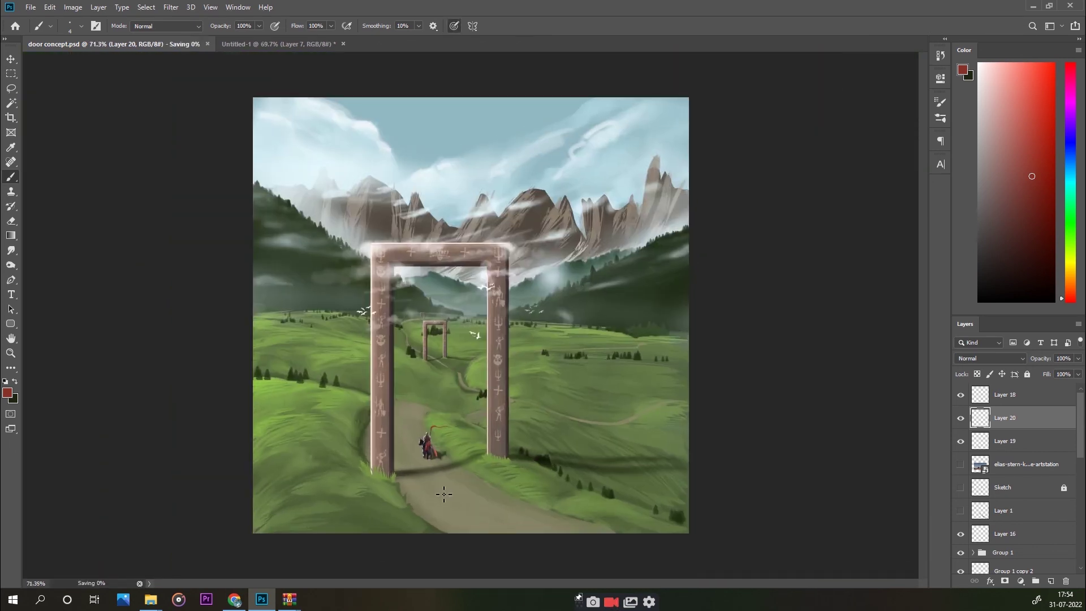
scroll(440, 414, "up", 2)
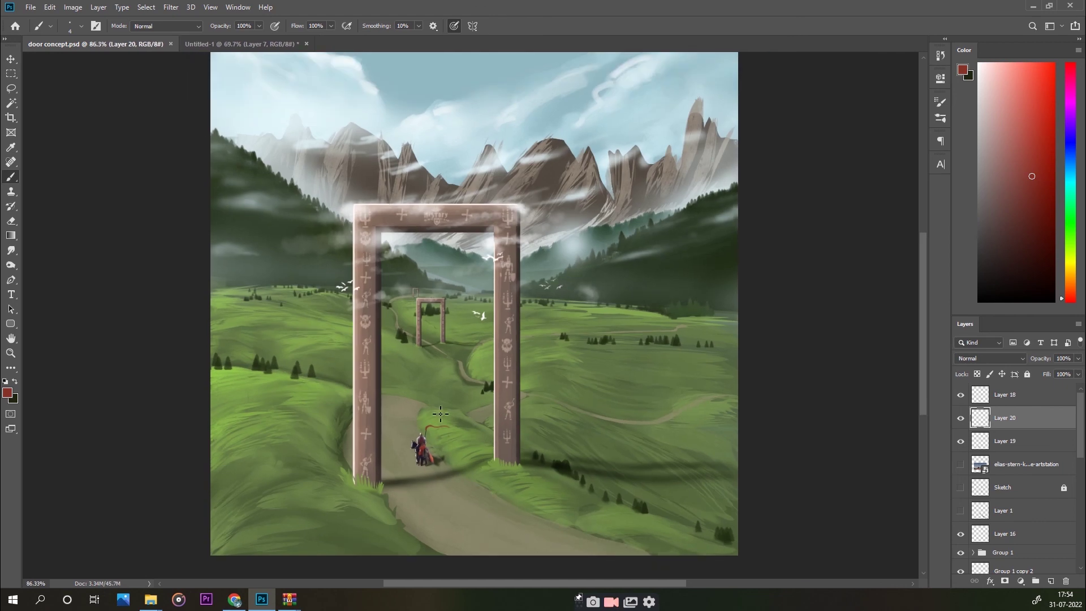
key("f")
key("f")
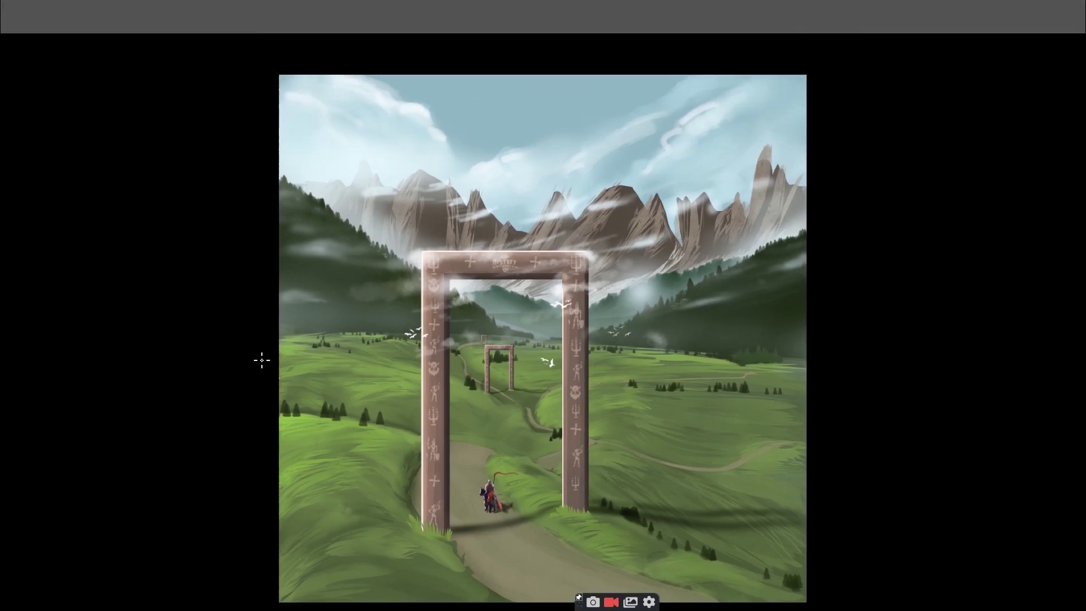